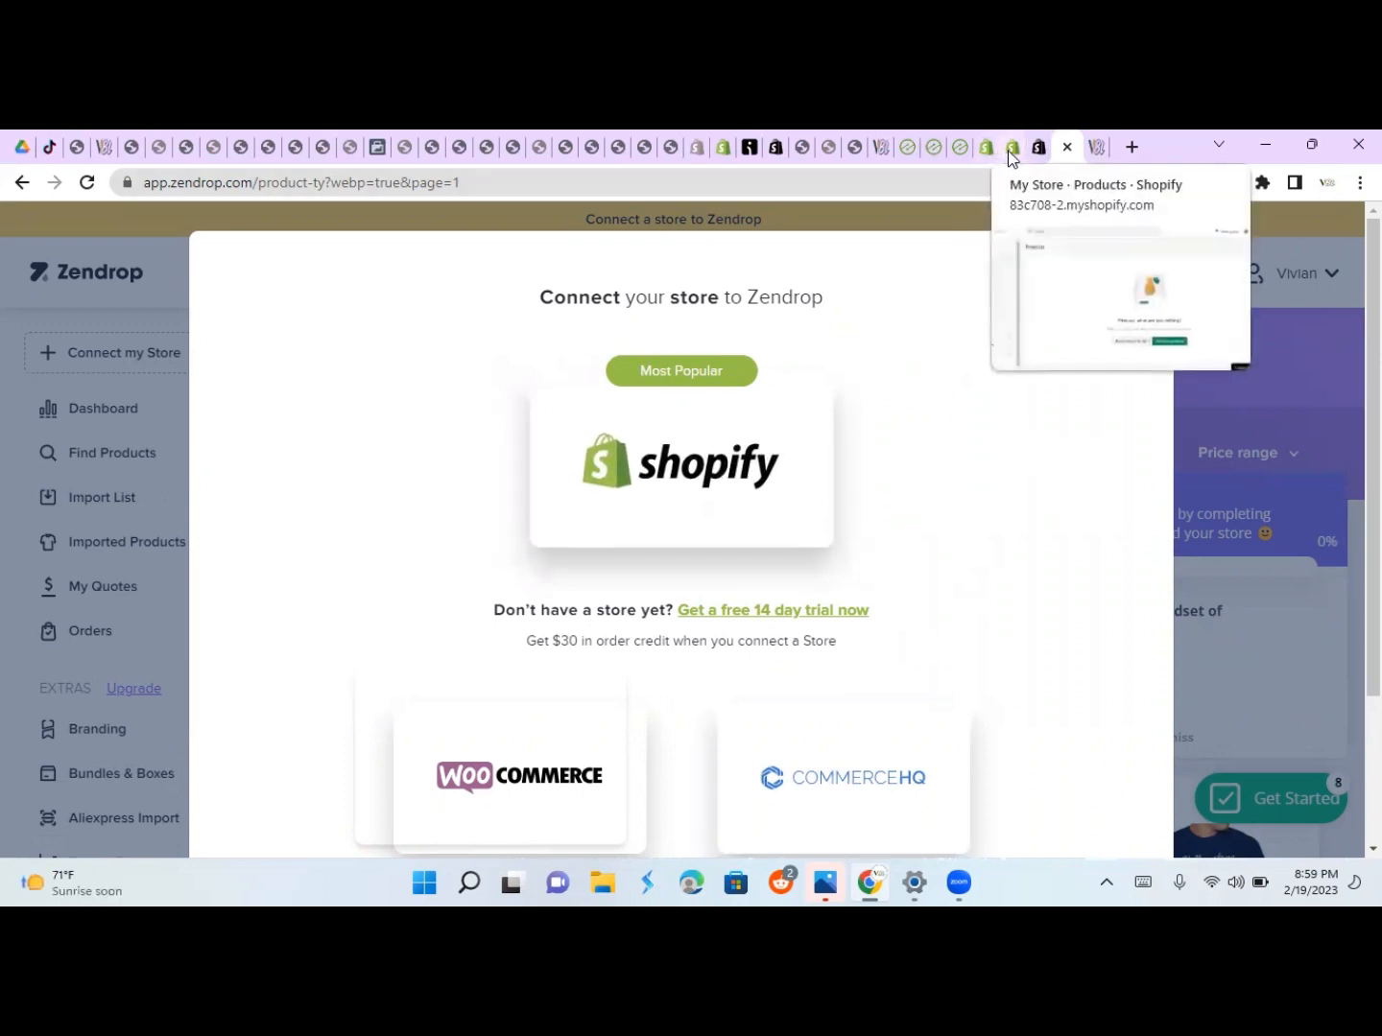
- Install the Zendrop - Global Dropshipping app on the Shopify store from its app store listing and collapse the Get Started checklist
{"action": "left_click", "coordinate": [1038, 146]}
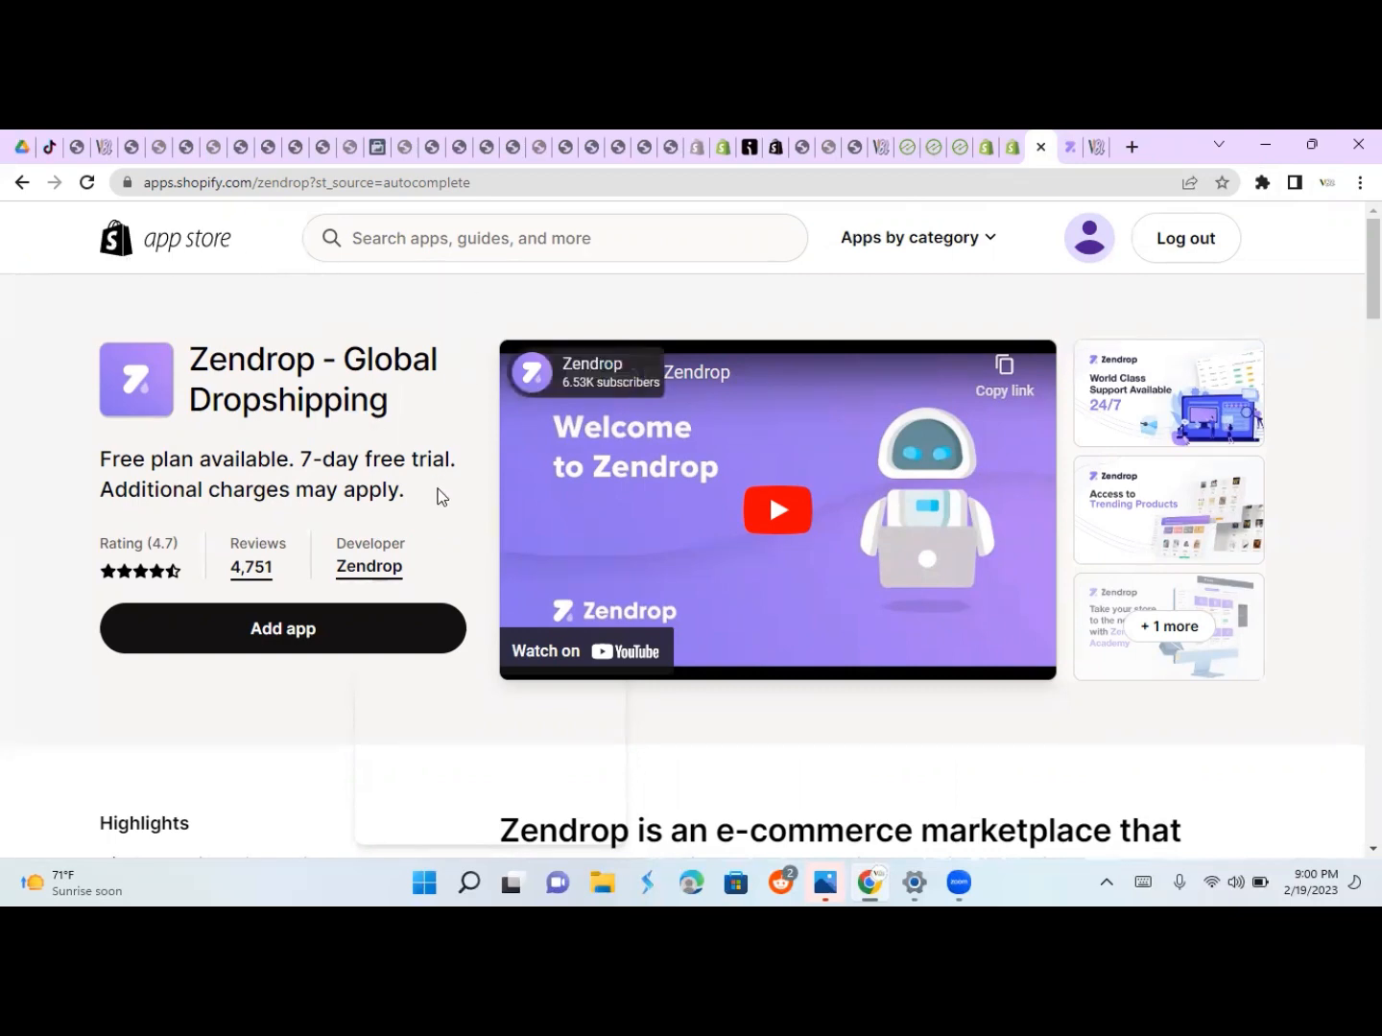
{"action": "left_click", "coordinate": [274, 641]}
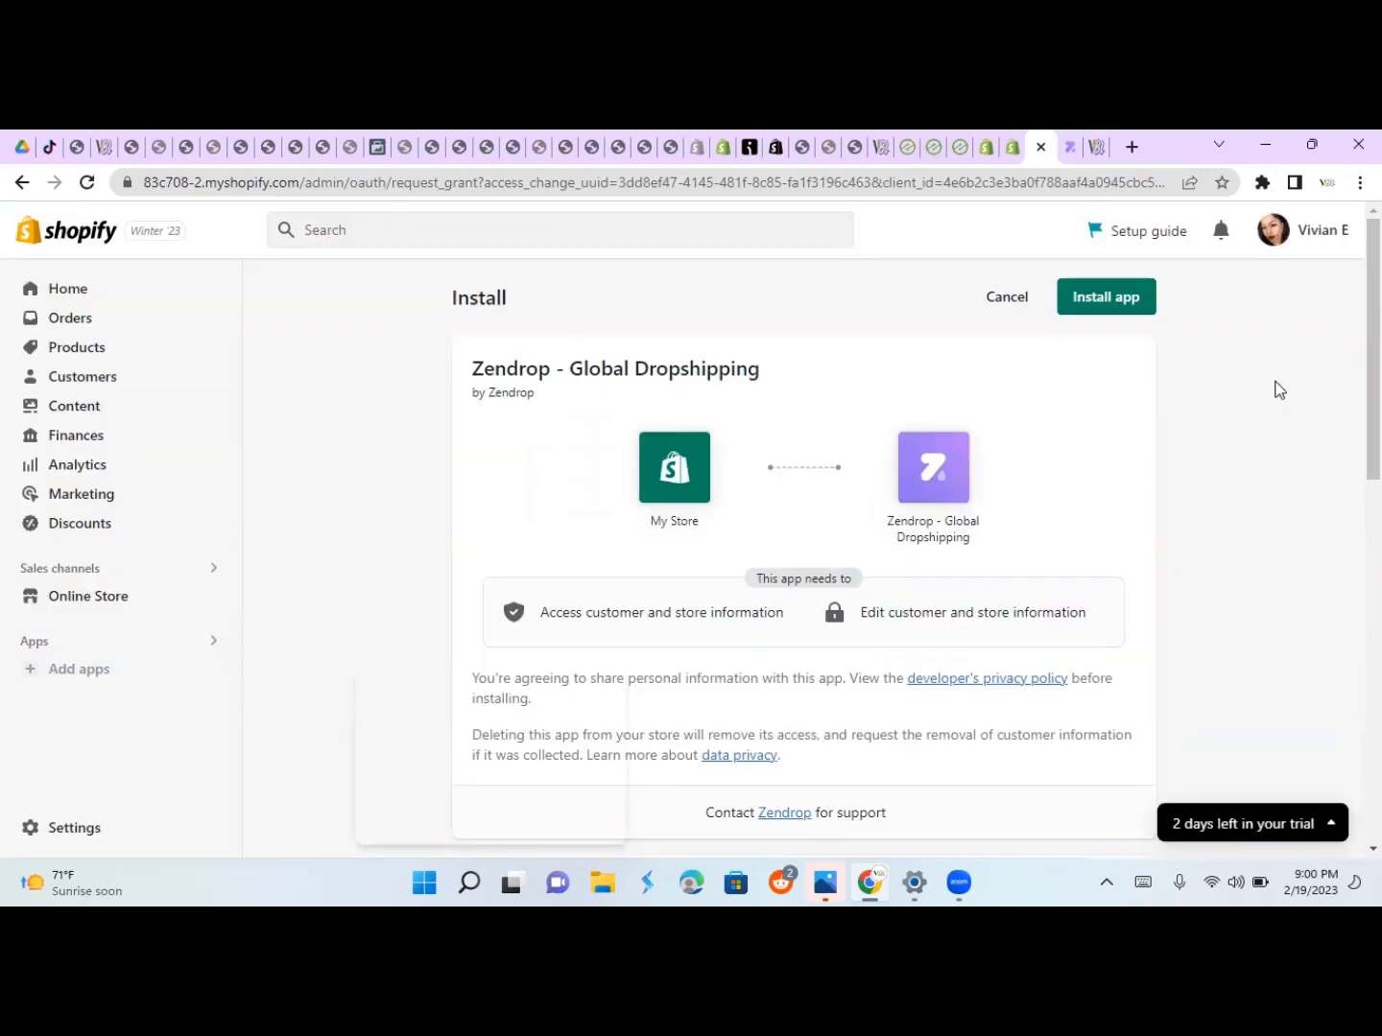
{"action": "left_click", "coordinate": [1084, 305]}
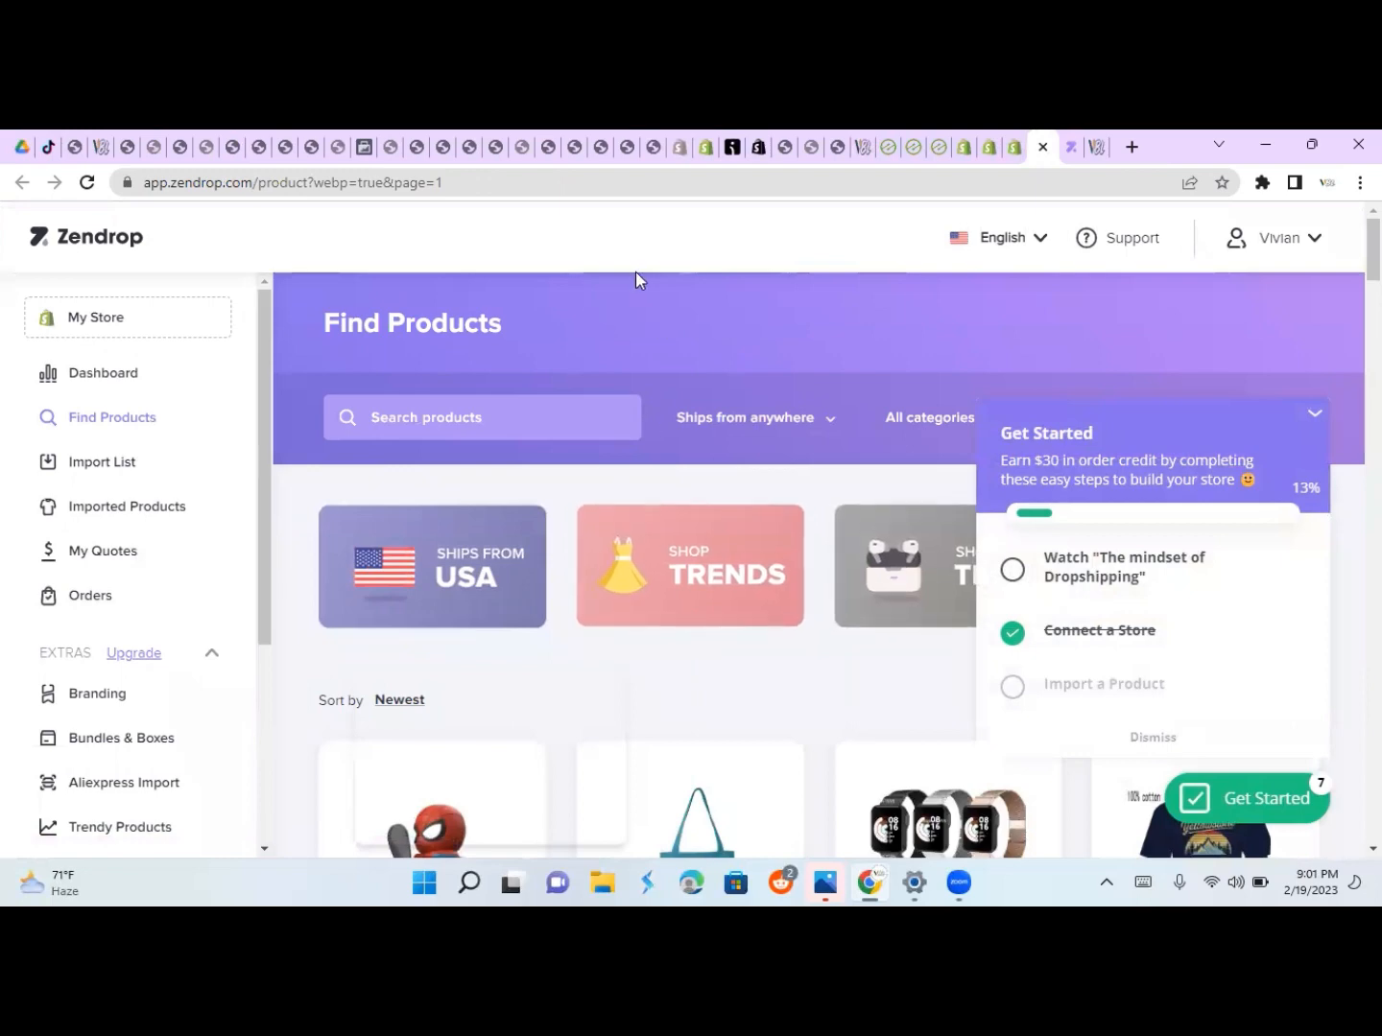
{"action": "left_click", "coordinate": [666, 251]}
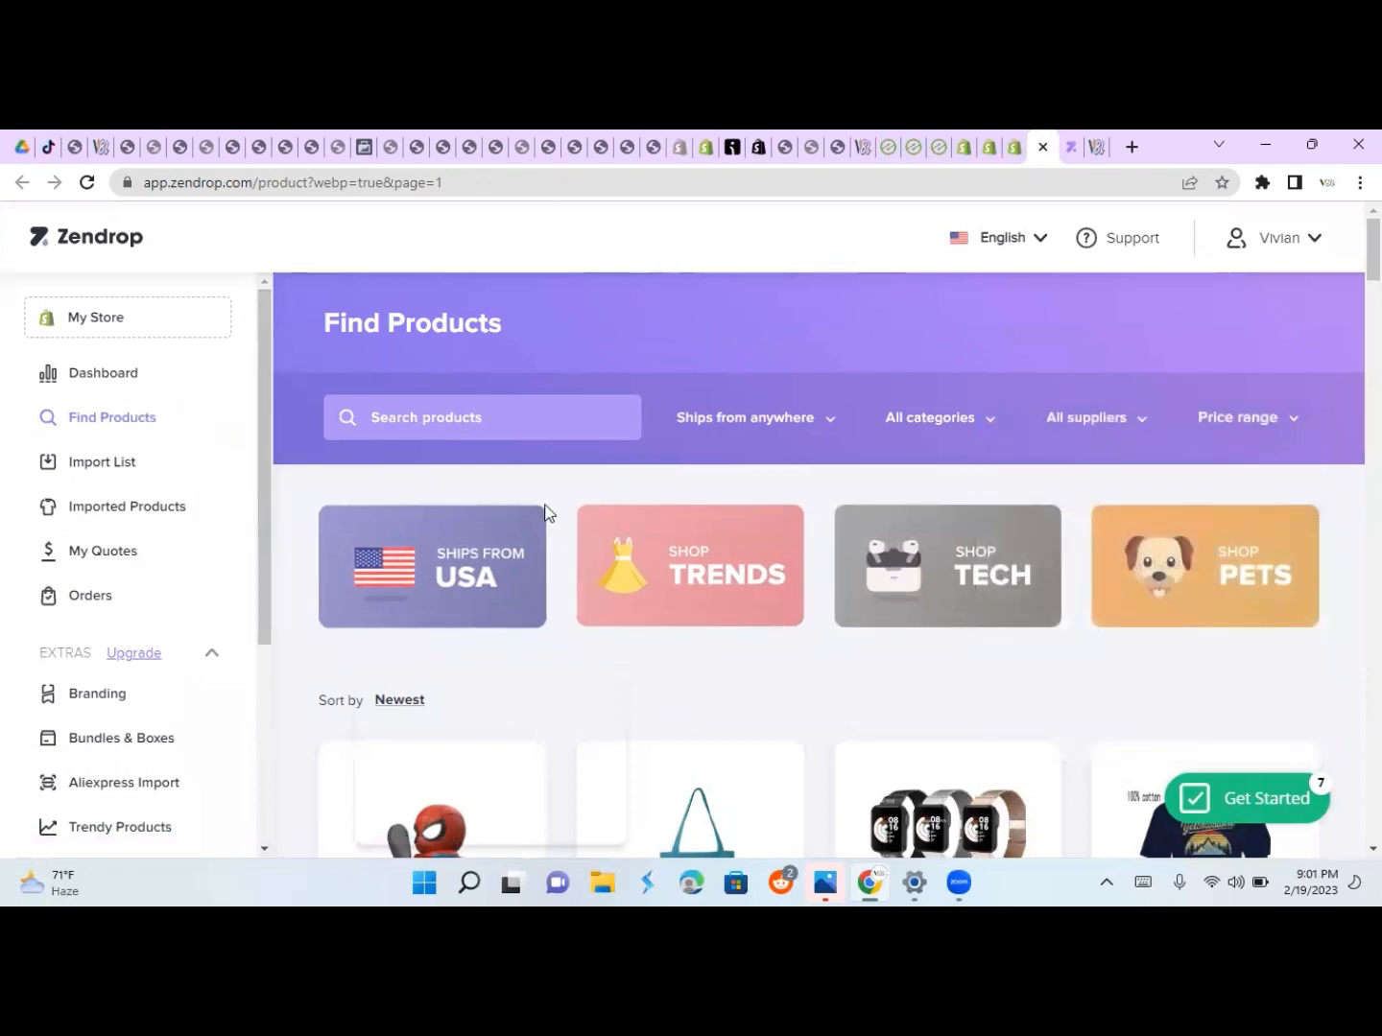
{"action": "left_click", "coordinate": [1073, 151]}
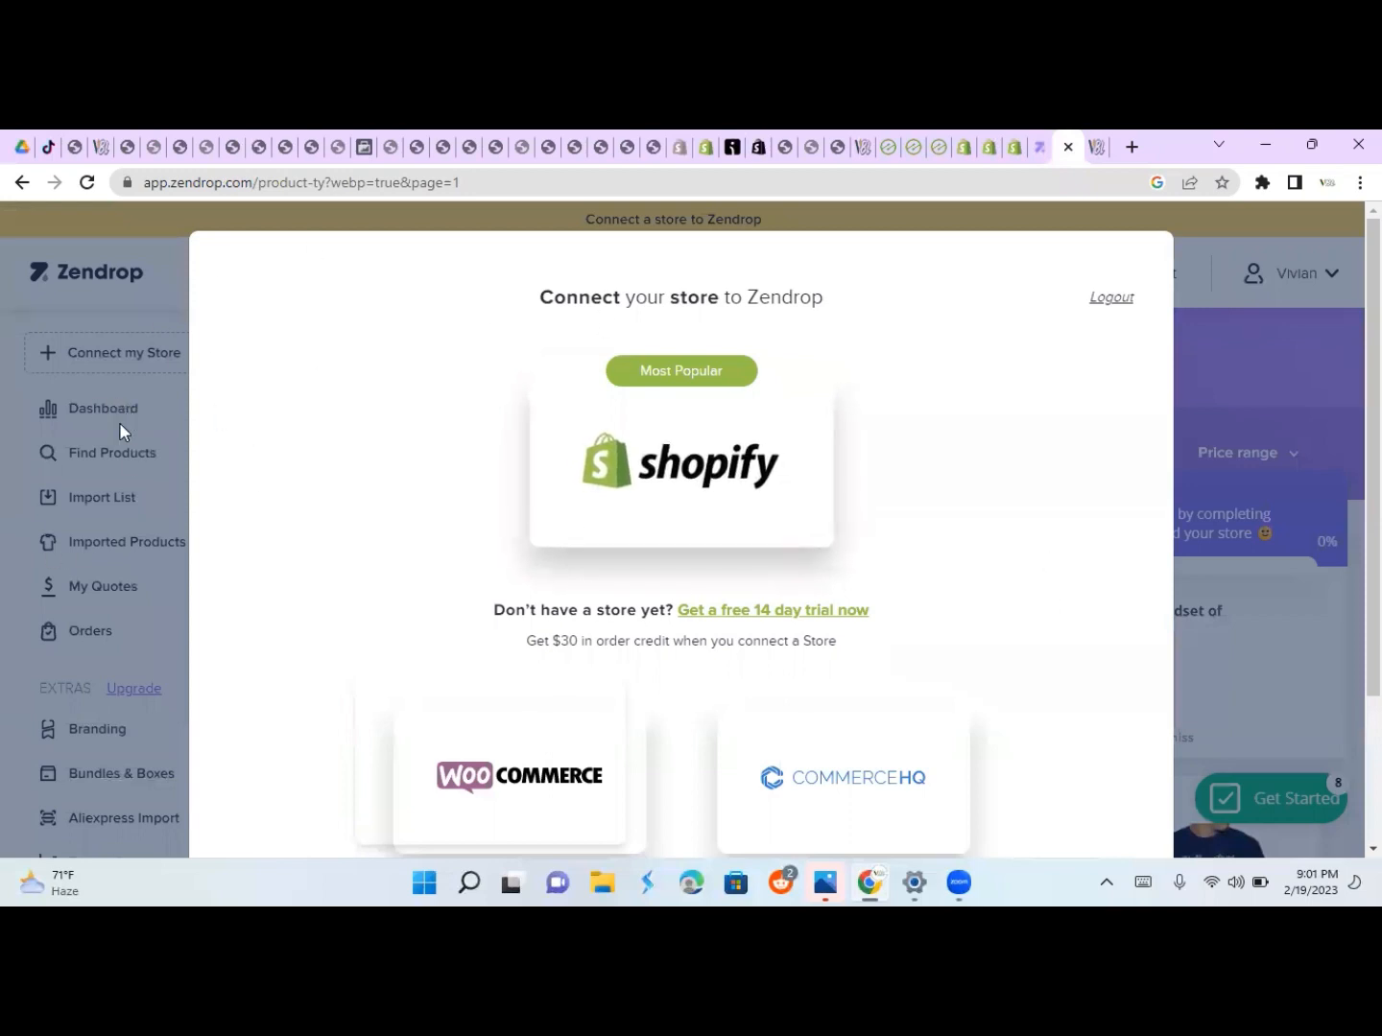
{"action": "left_click", "coordinate": [1041, 146]}
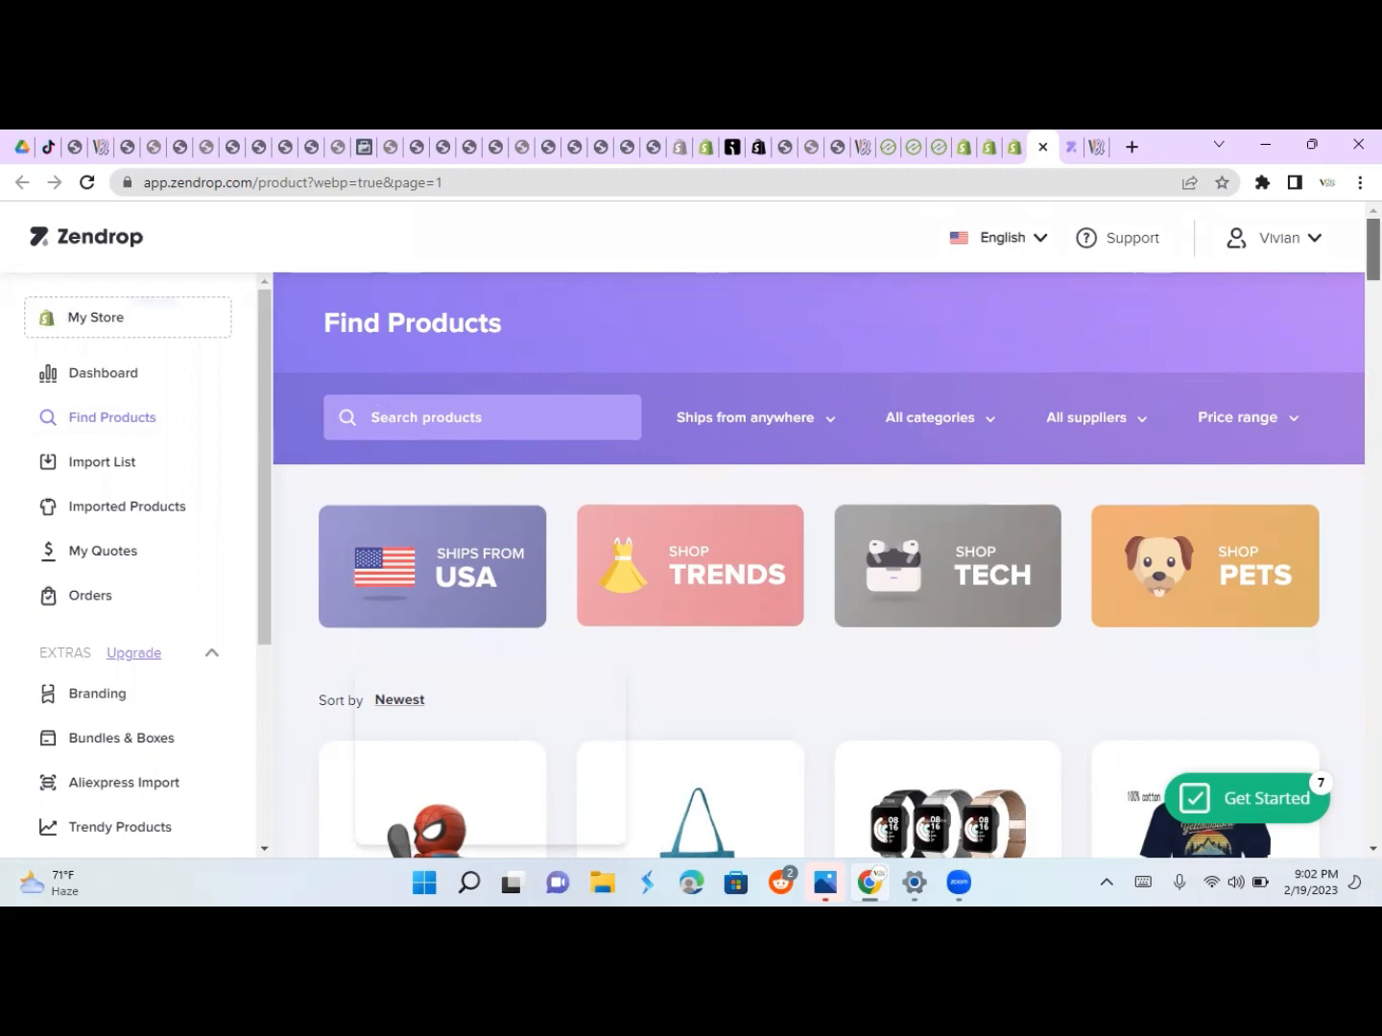
{"action": "scroll", "coordinate": [818, 564], "scroll_direction": "down", "scroll_amount": 5}
{"action": "scroll", "coordinate": [490, 478], "scroll_direction": "up", "scroll_amount": 5}
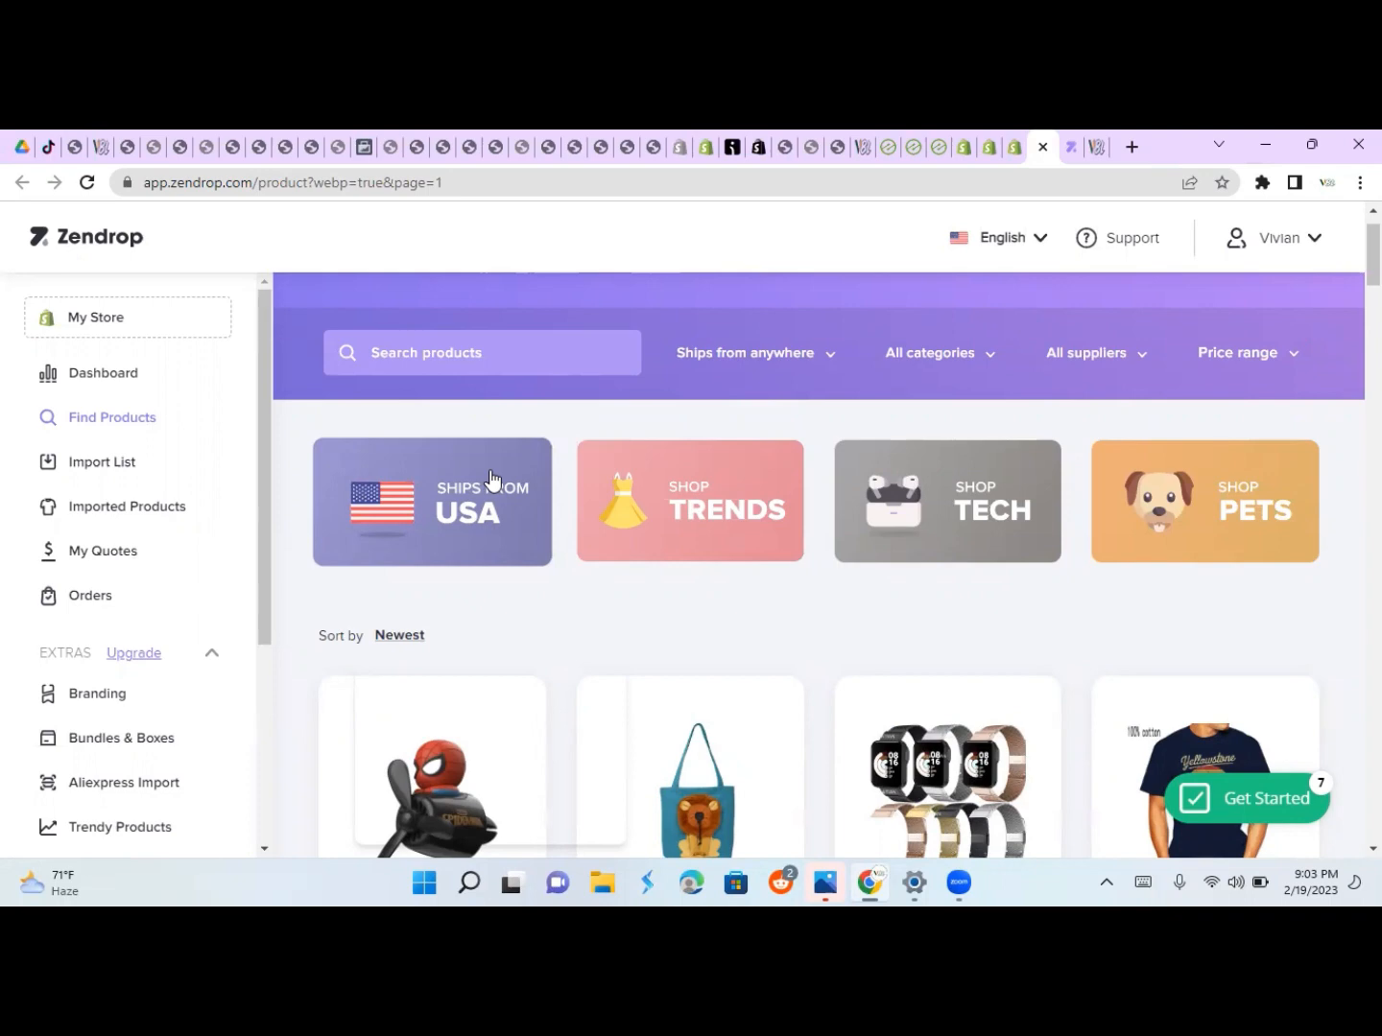
- Filter the product catalogue to items shipping from the USA, browse the products and their costs, and return to the unfiltered catalogue
{"action": "left_click", "coordinate": [382, 528]}
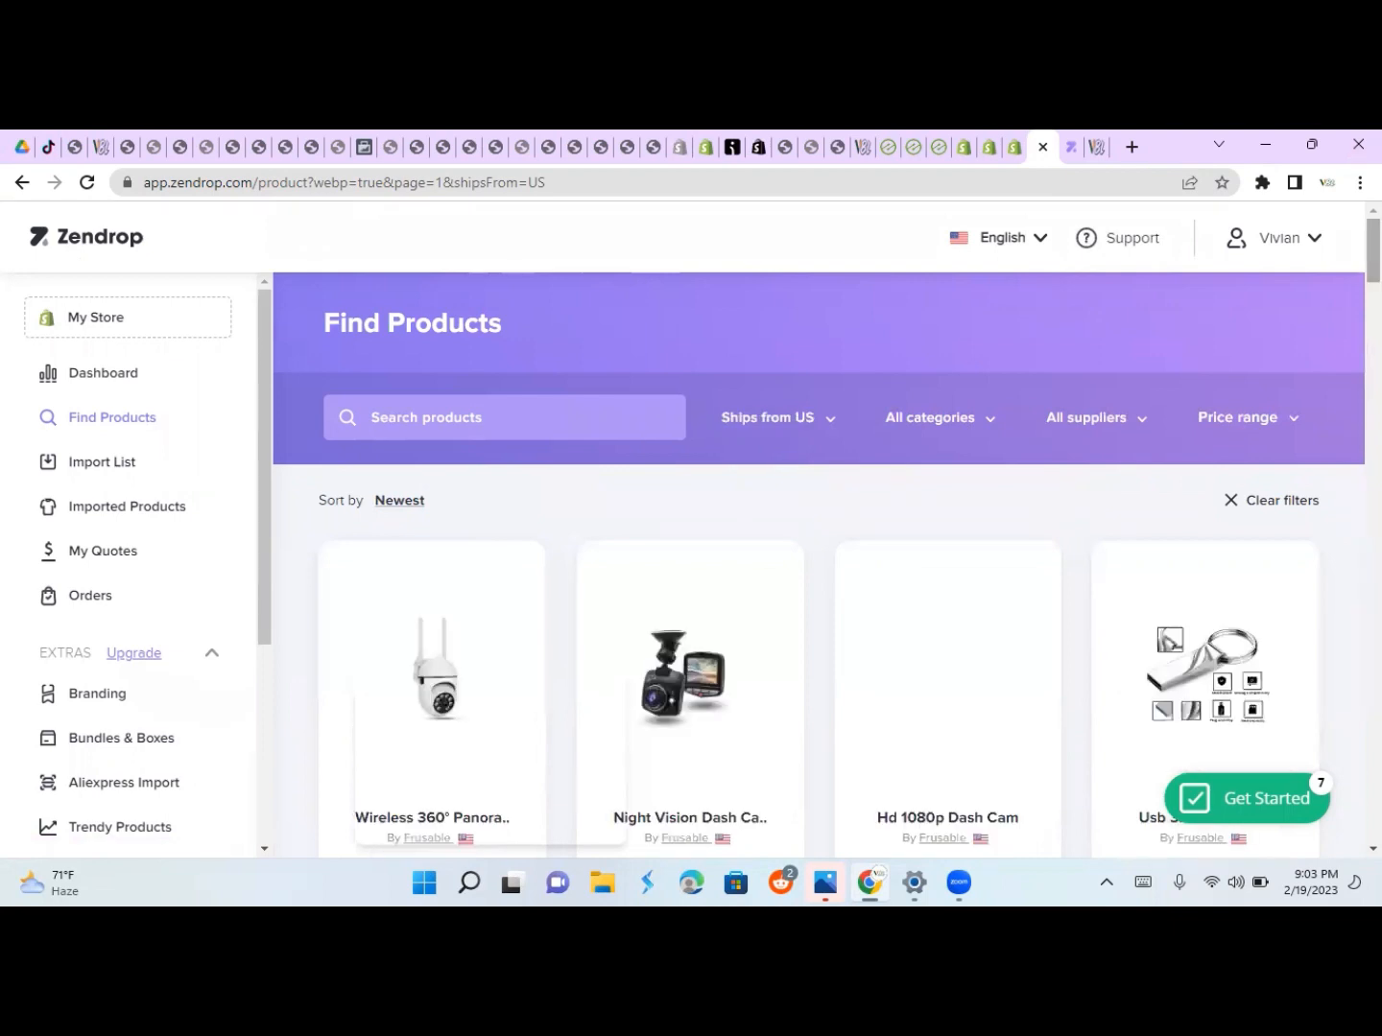
{"action": "scroll", "coordinate": [819, 564], "scroll_direction": "down", "scroll_amount": 3}
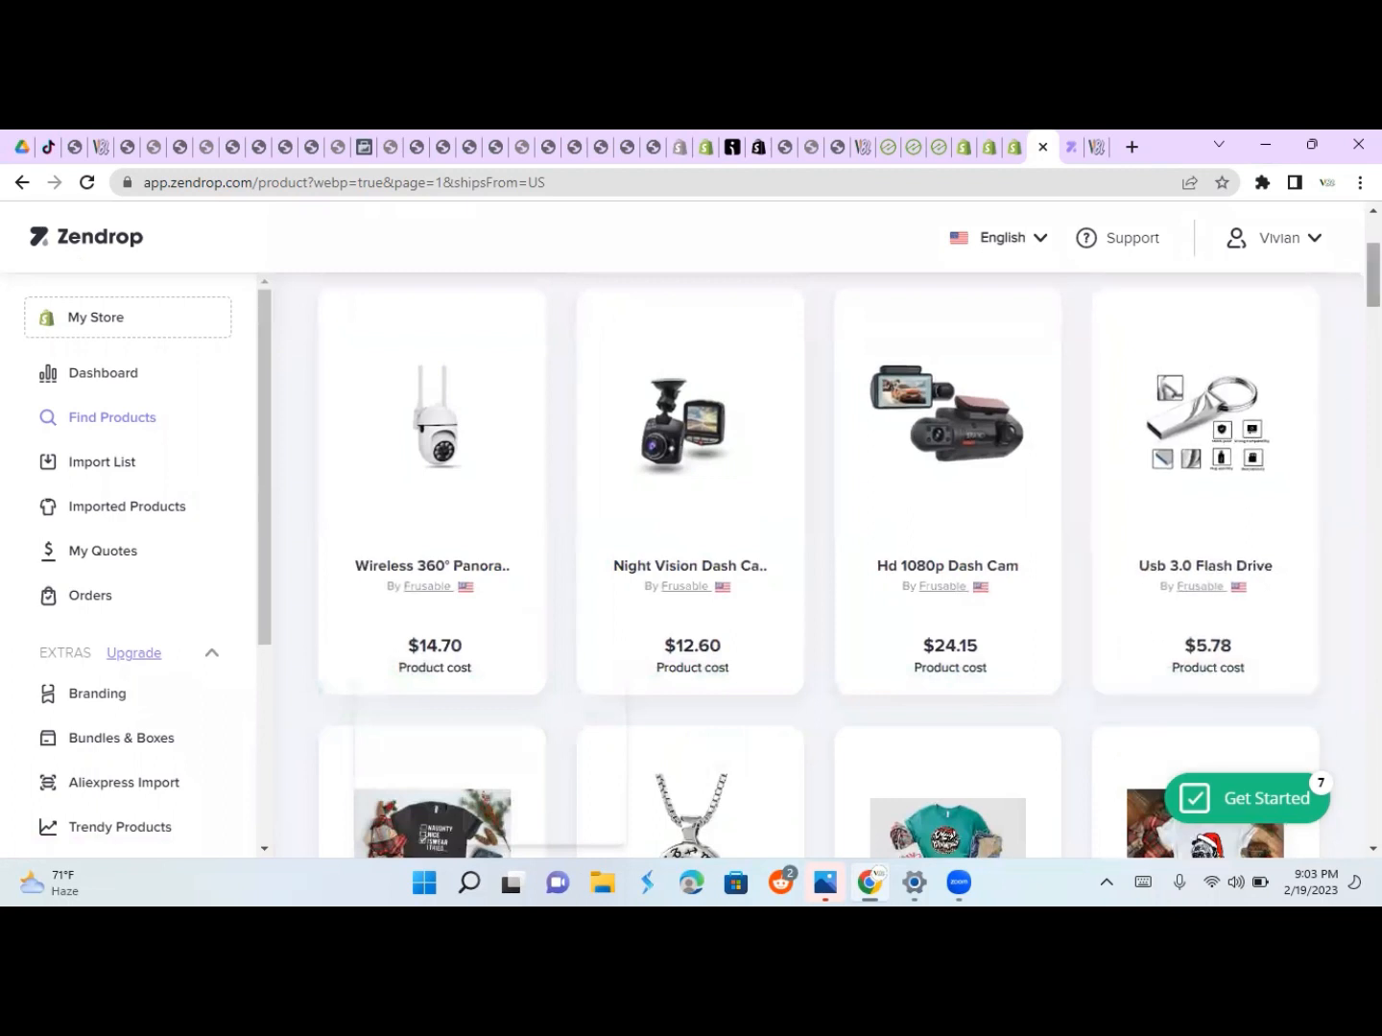
{"action": "scroll", "coordinate": [1373, 278], "scroll_direction": "down", "scroll_amount": 2}
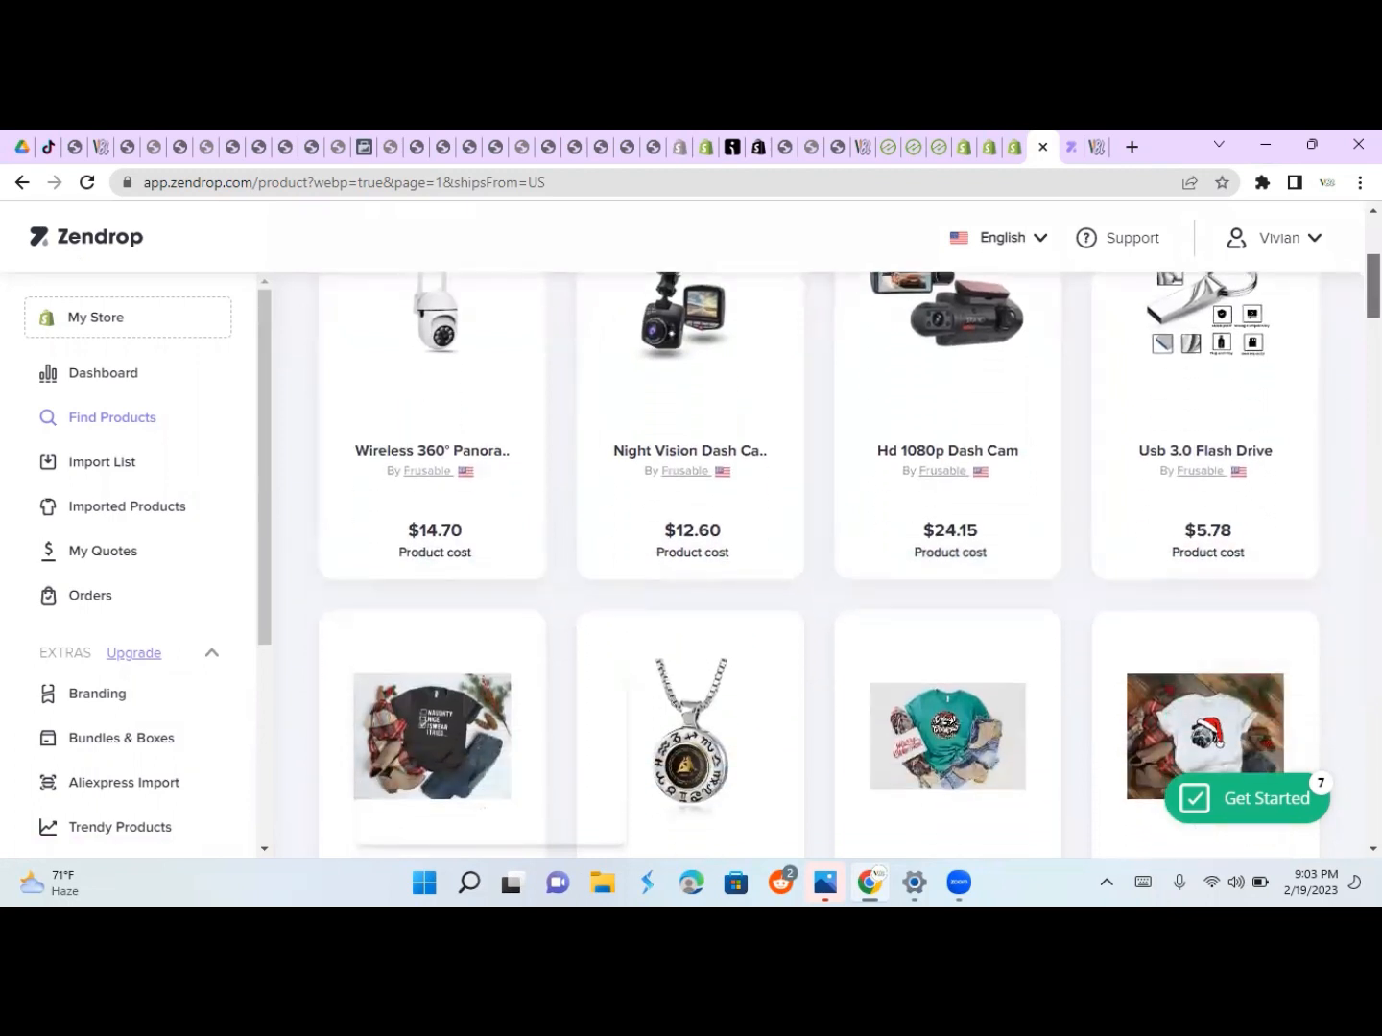
{"action": "scroll", "coordinate": [850, 561], "scroll_direction": "down", "scroll_amount": 7}
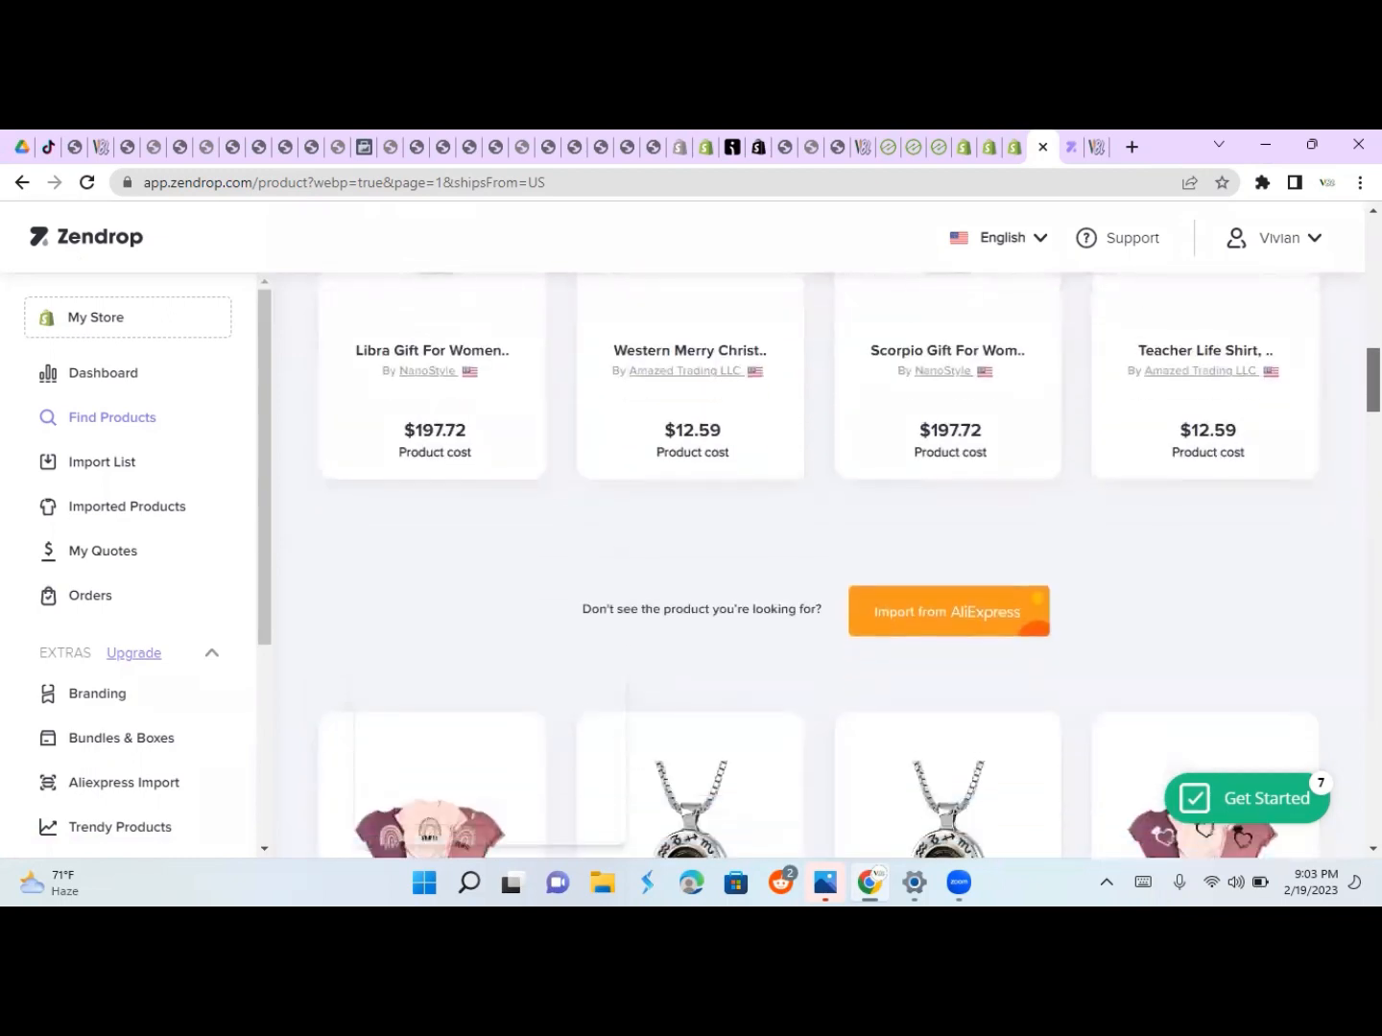
{"action": "scroll", "coordinate": [850, 562], "scroll_direction": "down", "scroll_amount": 4}
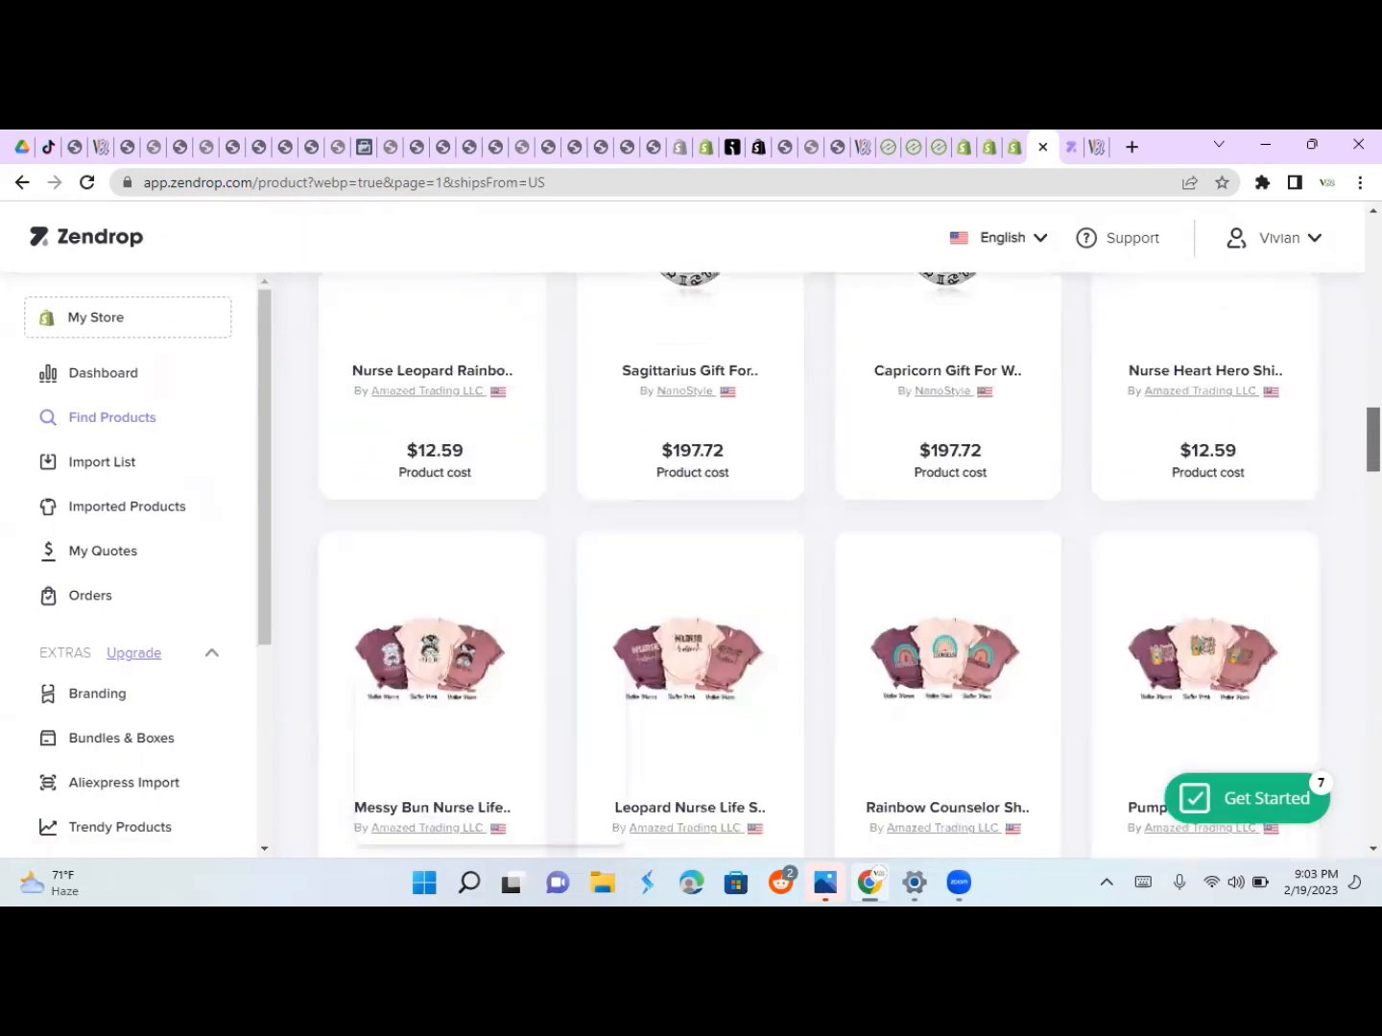
{"action": "scroll", "coordinate": [850, 562], "scroll_direction": "down", "scroll_amount": 3}
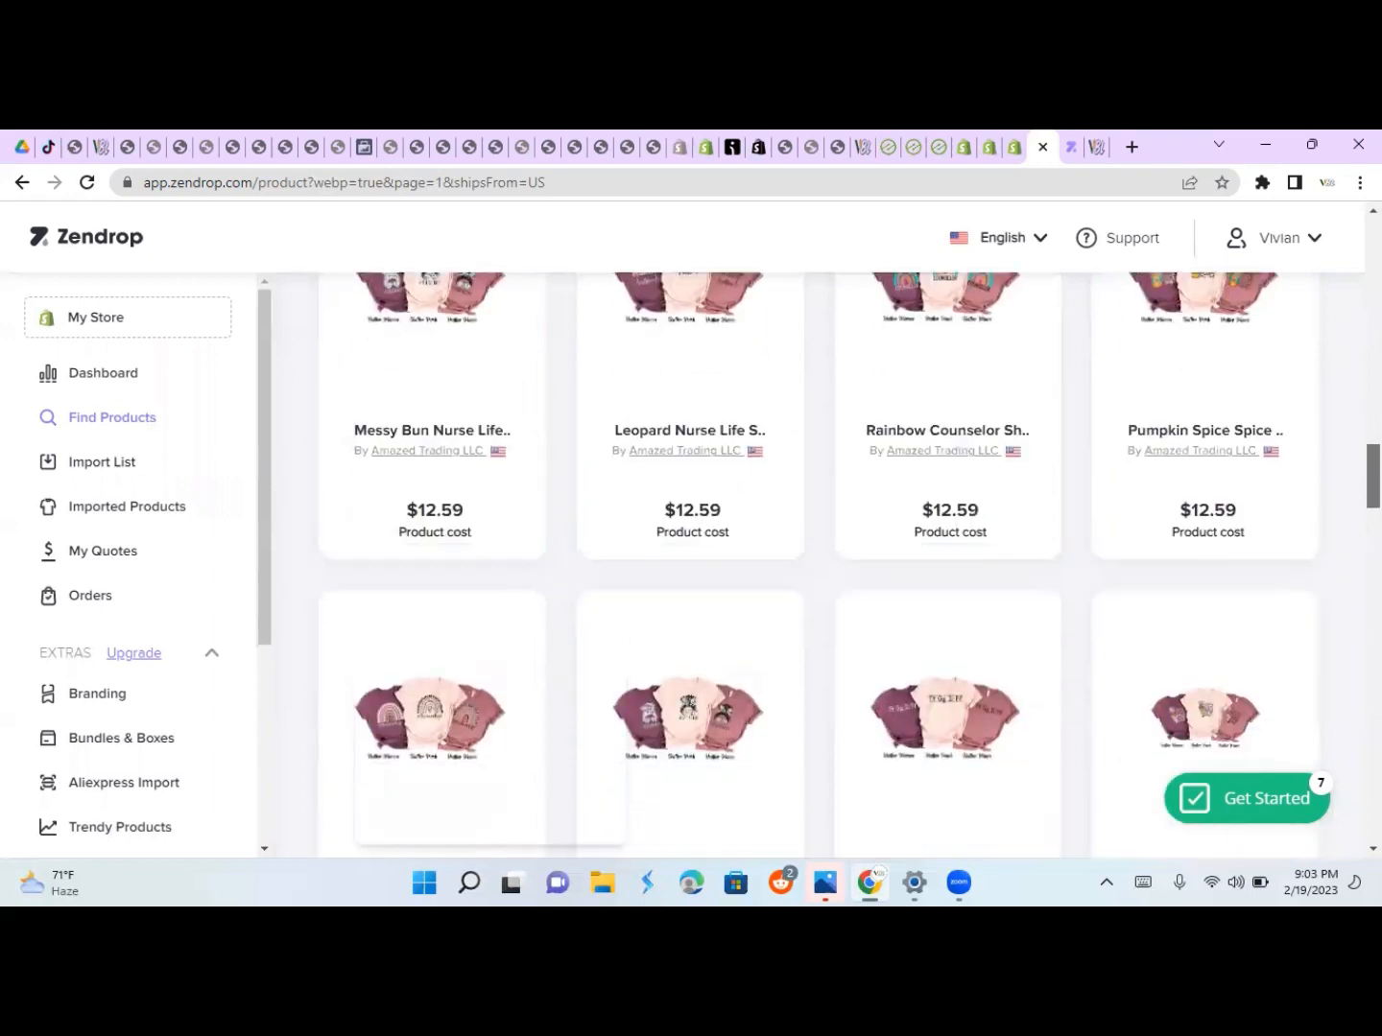
{"action": "scroll", "coordinate": [1335, 333], "scroll_direction": "up", "scroll_amount": 20}
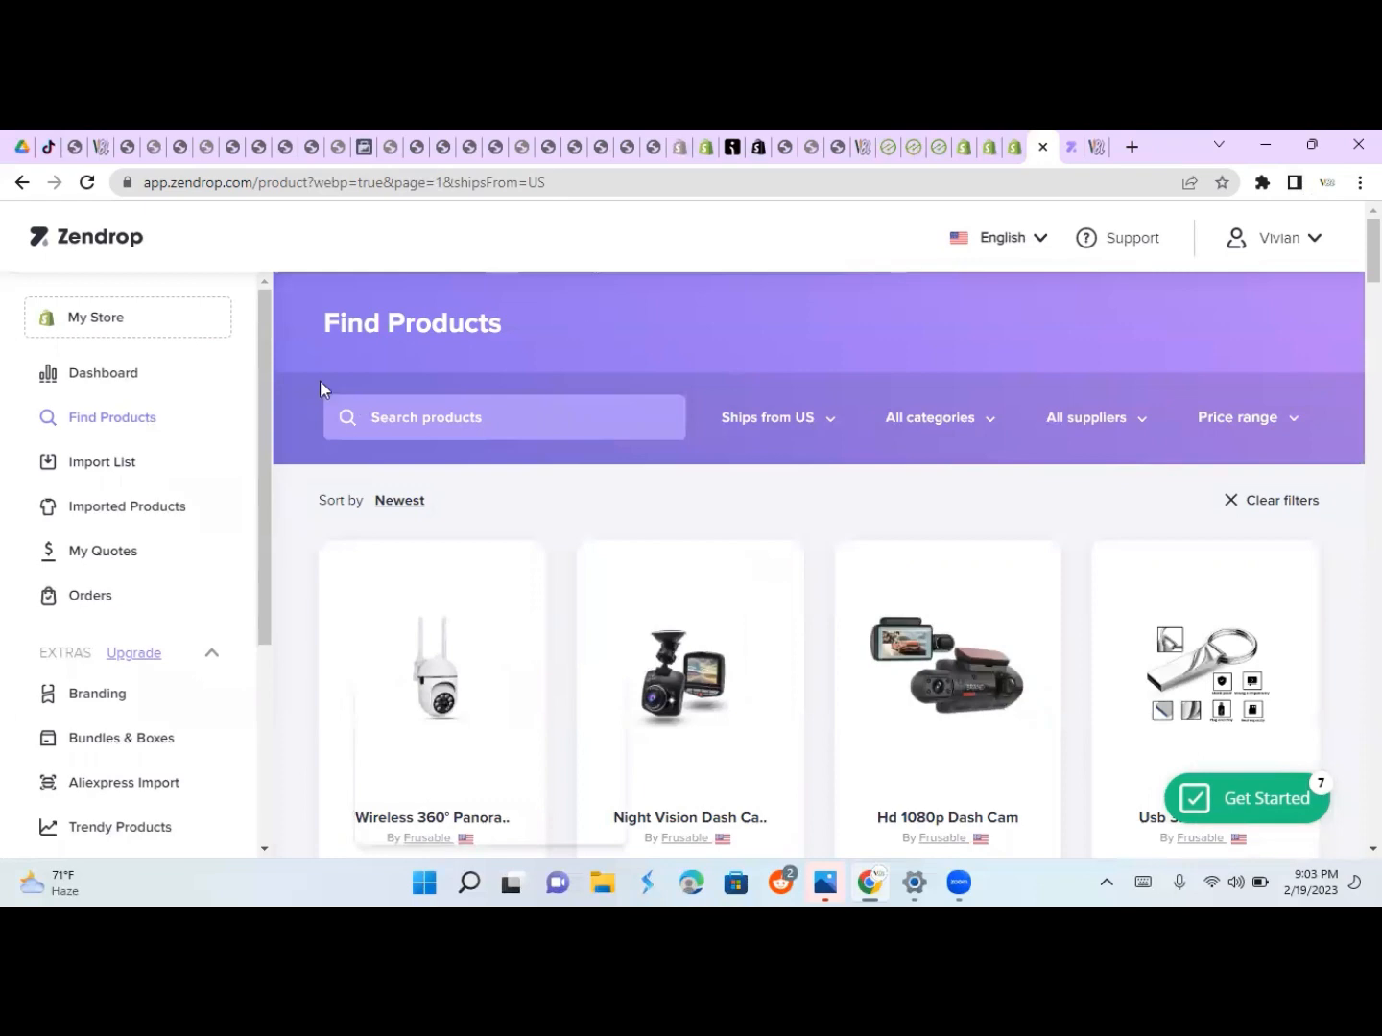
{"action": "left_click", "coordinate": [21, 184]}
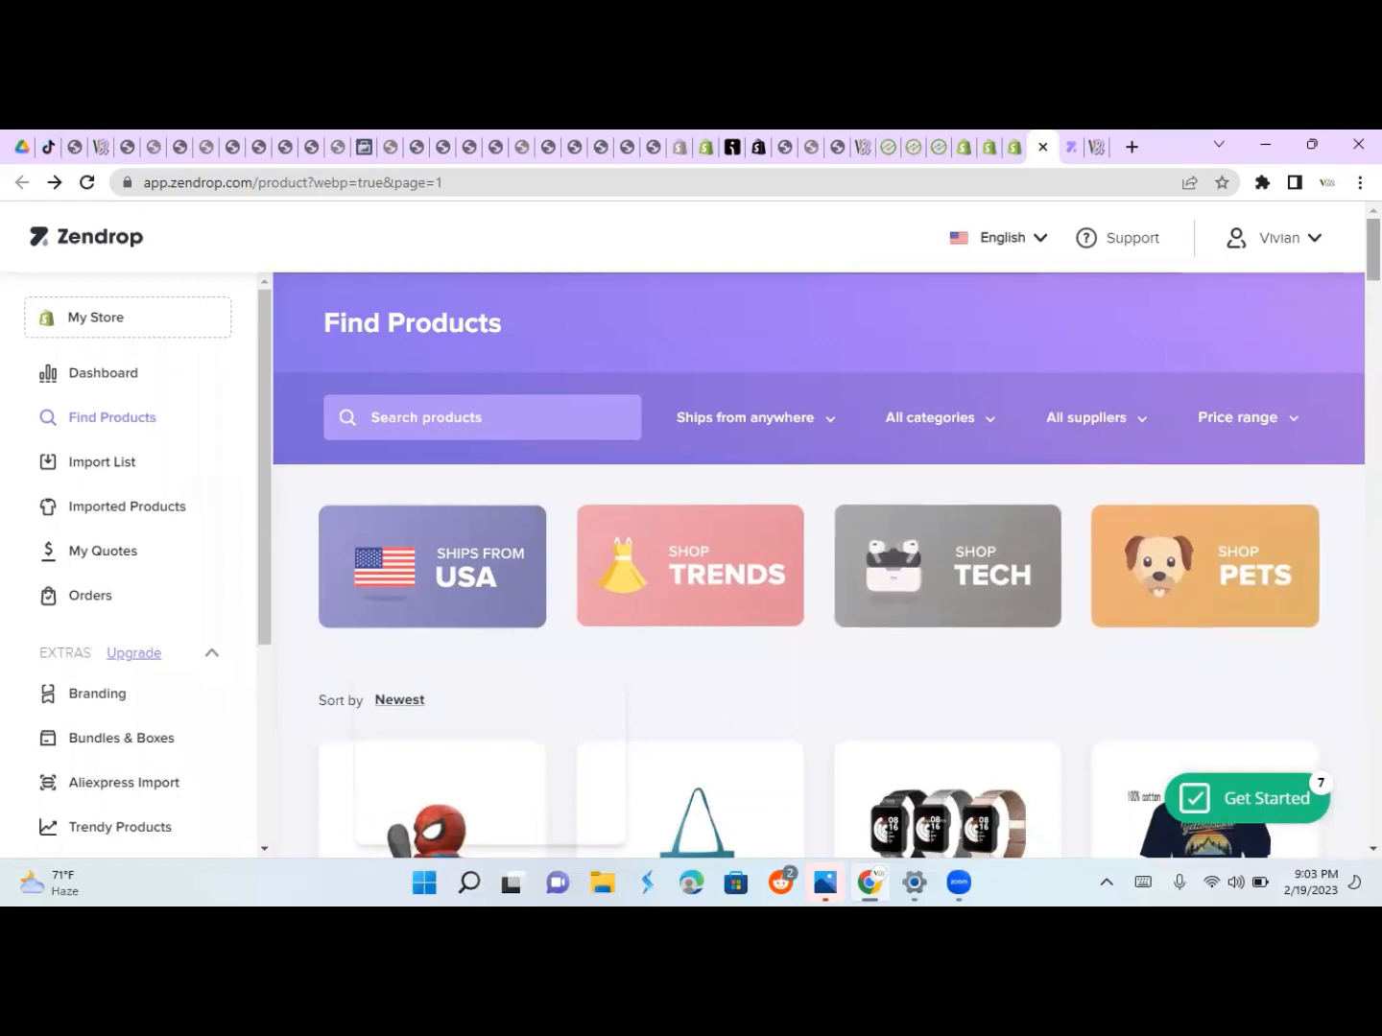
- Search the product catalogue for "wig" and open the Afro Kinky Curly Wig product page
{"action": "scroll", "coordinate": [825, 566], "scroll_direction": "down", "scroll_amount": 7}
{"action": "scroll", "coordinate": [826, 566], "scroll_direction": "up", "scroll_amount": 2}
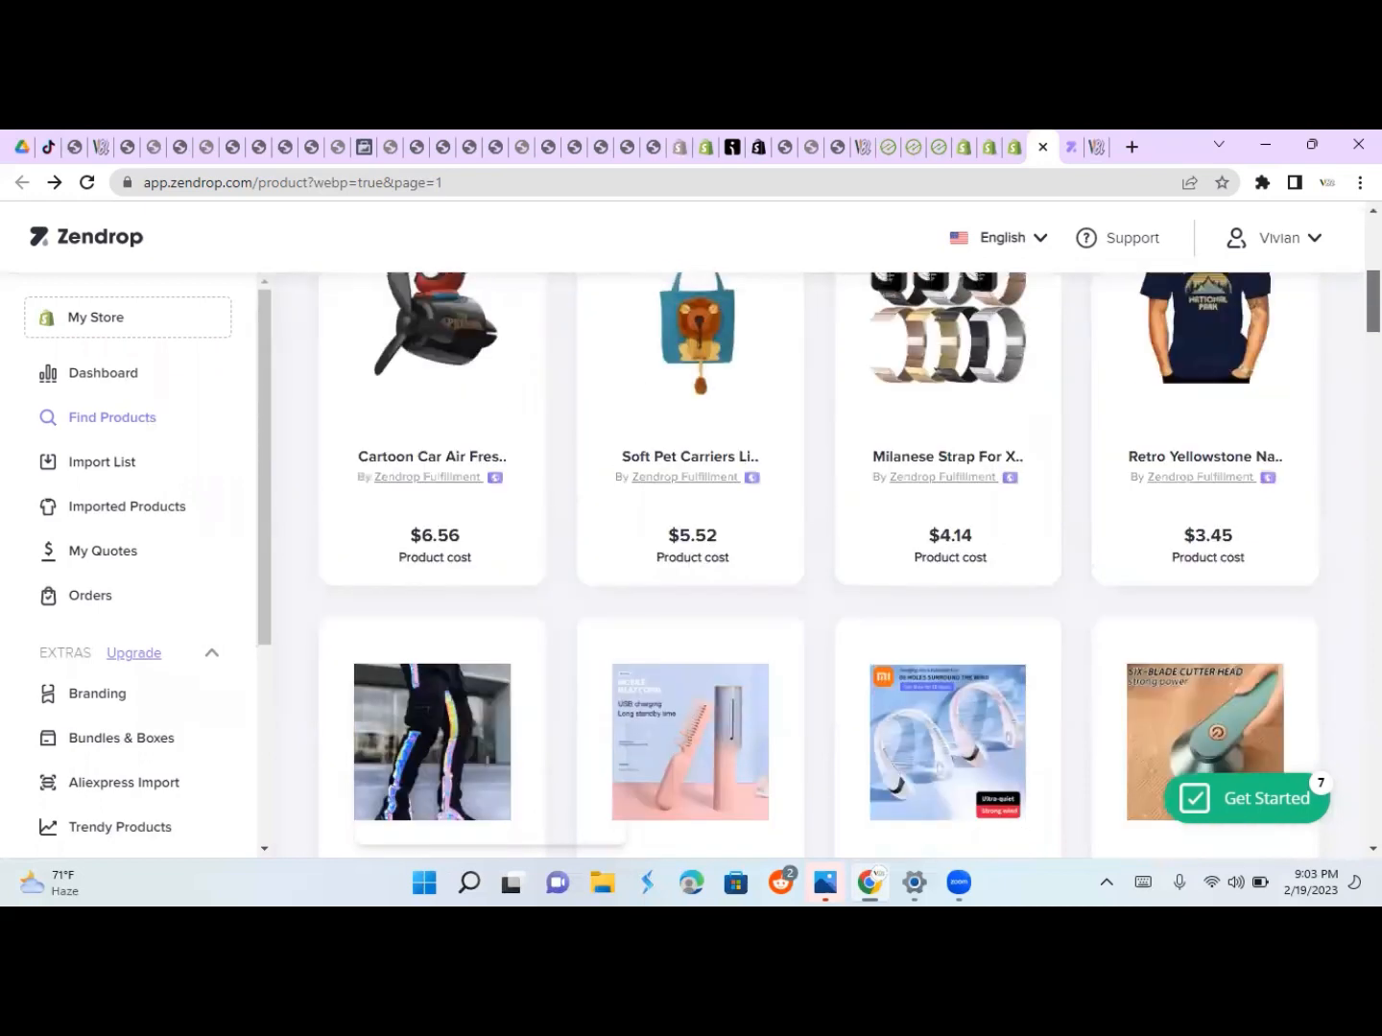
{"action": "scroll", "coordinate": [825, 566], "scroll_direction": "down", "scroll_amount": 6}
{"action": "scroll", "coordinate": [825, 566], "scroll_direction": "up", "scroll_amount": 4}
{"action": "scroll", "coordinate": [825, 566], "scroll_direction": "up", "scroll_amount": 7}
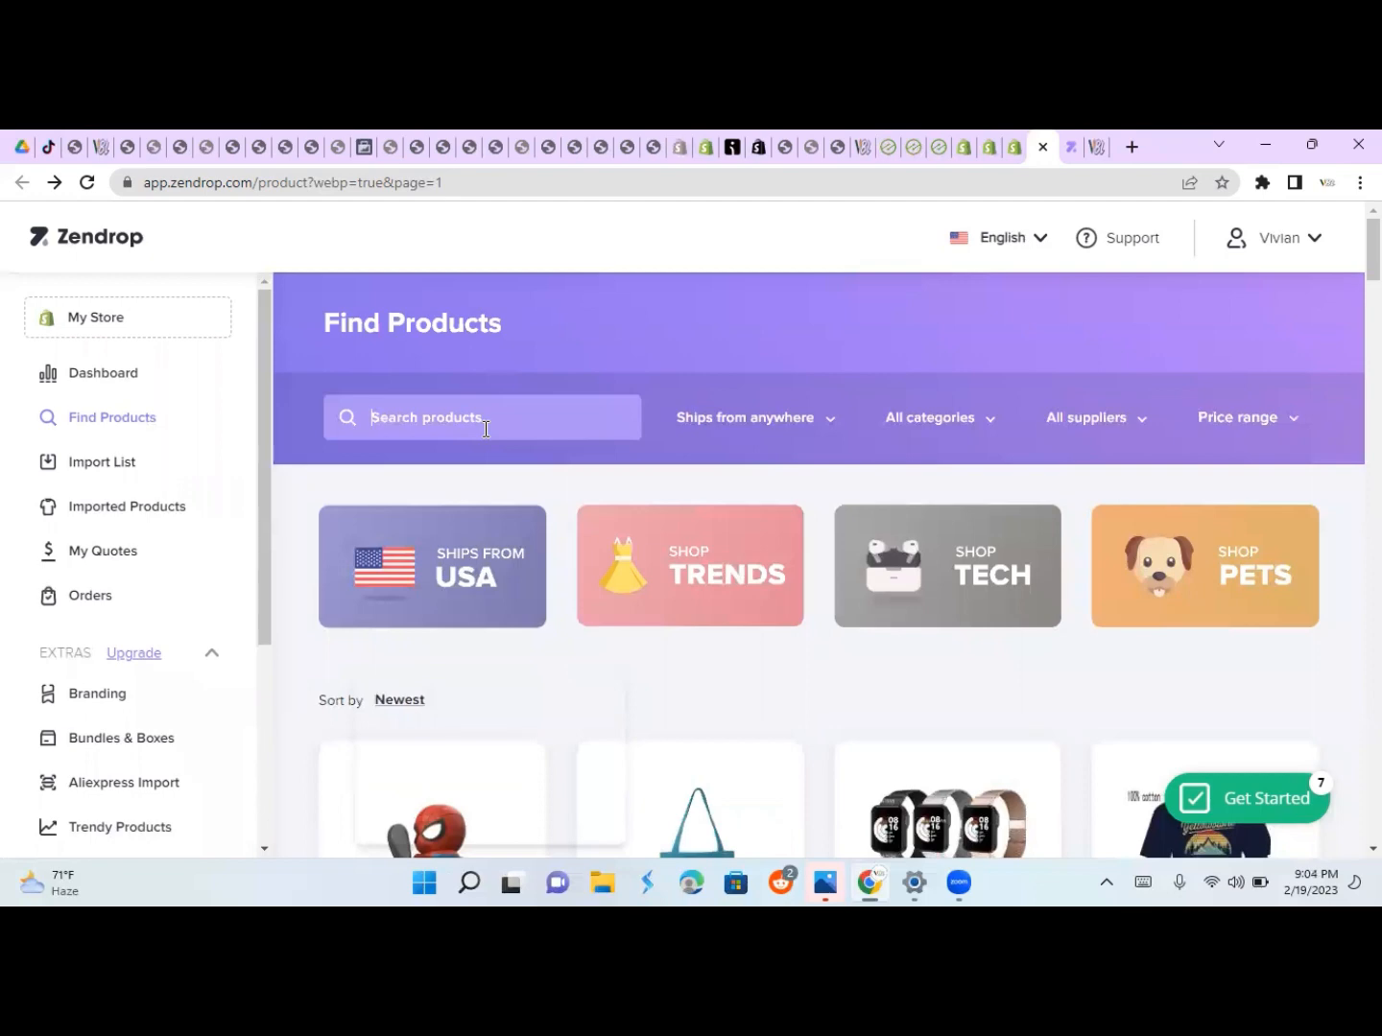
{"action": "type", "text": "wig"}
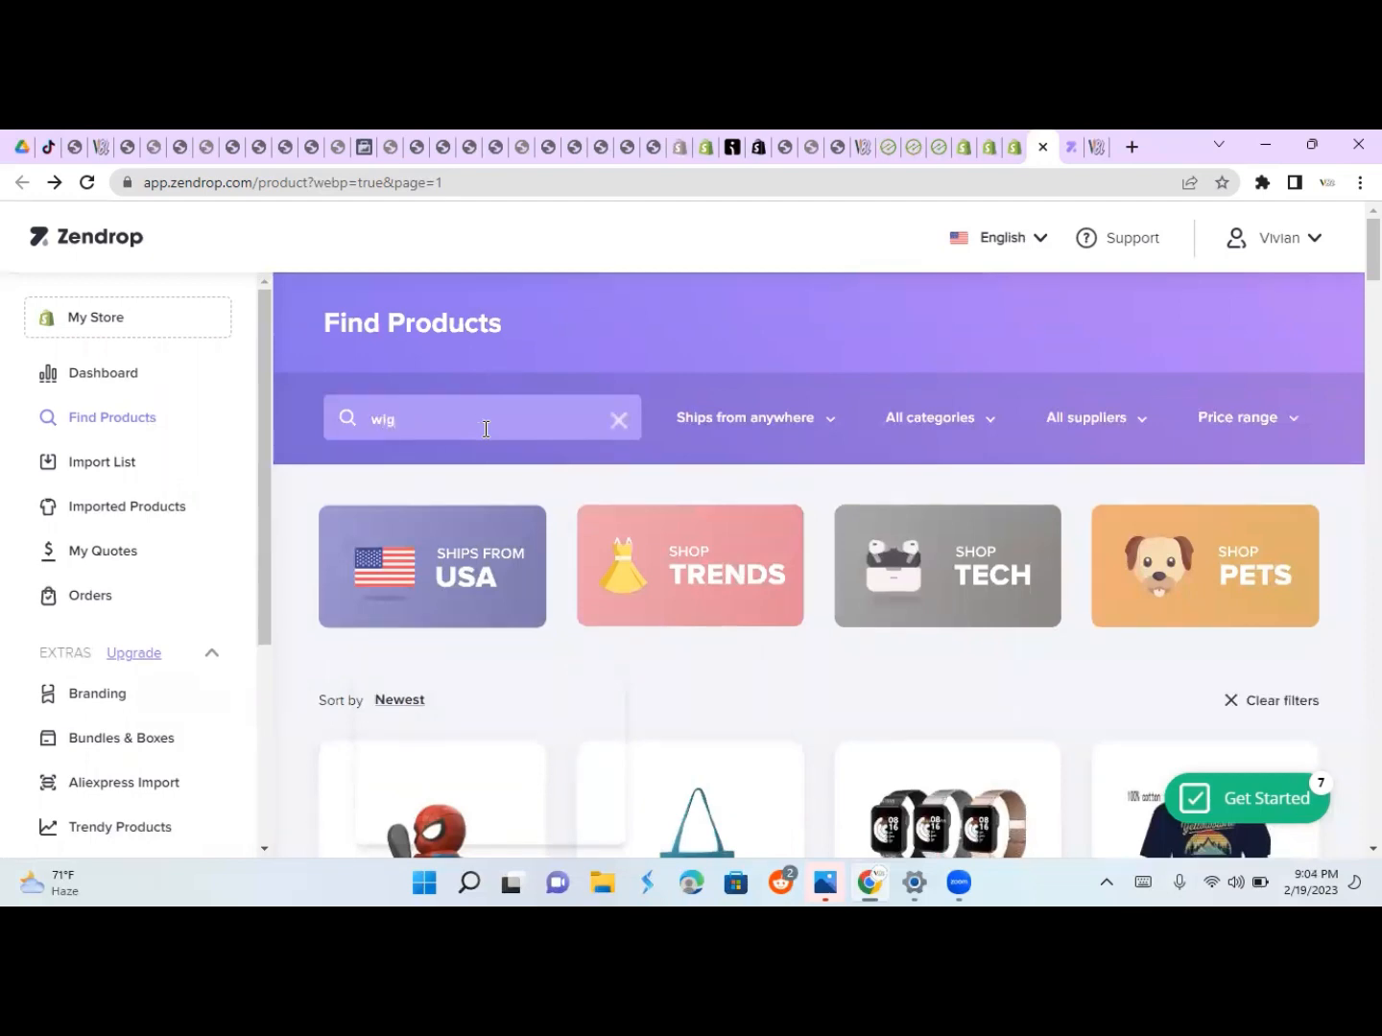
{"action": "key", "text": "Return"}
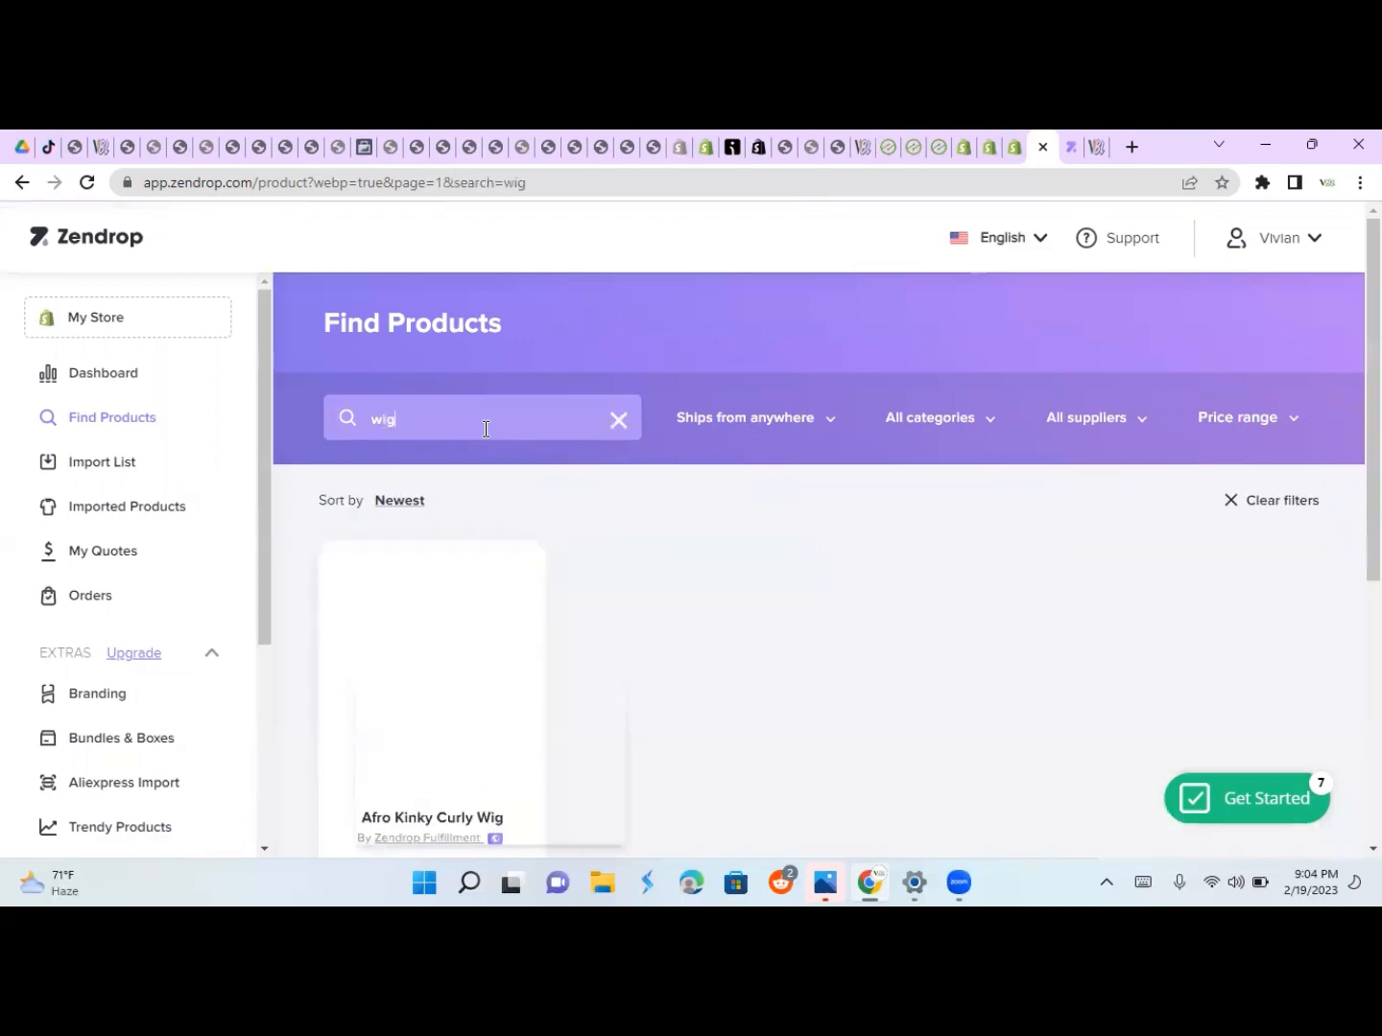
{"action": "scroll", "coordinate": [486, 429], "scroll_direction": "down", "scroll_amount": 1}
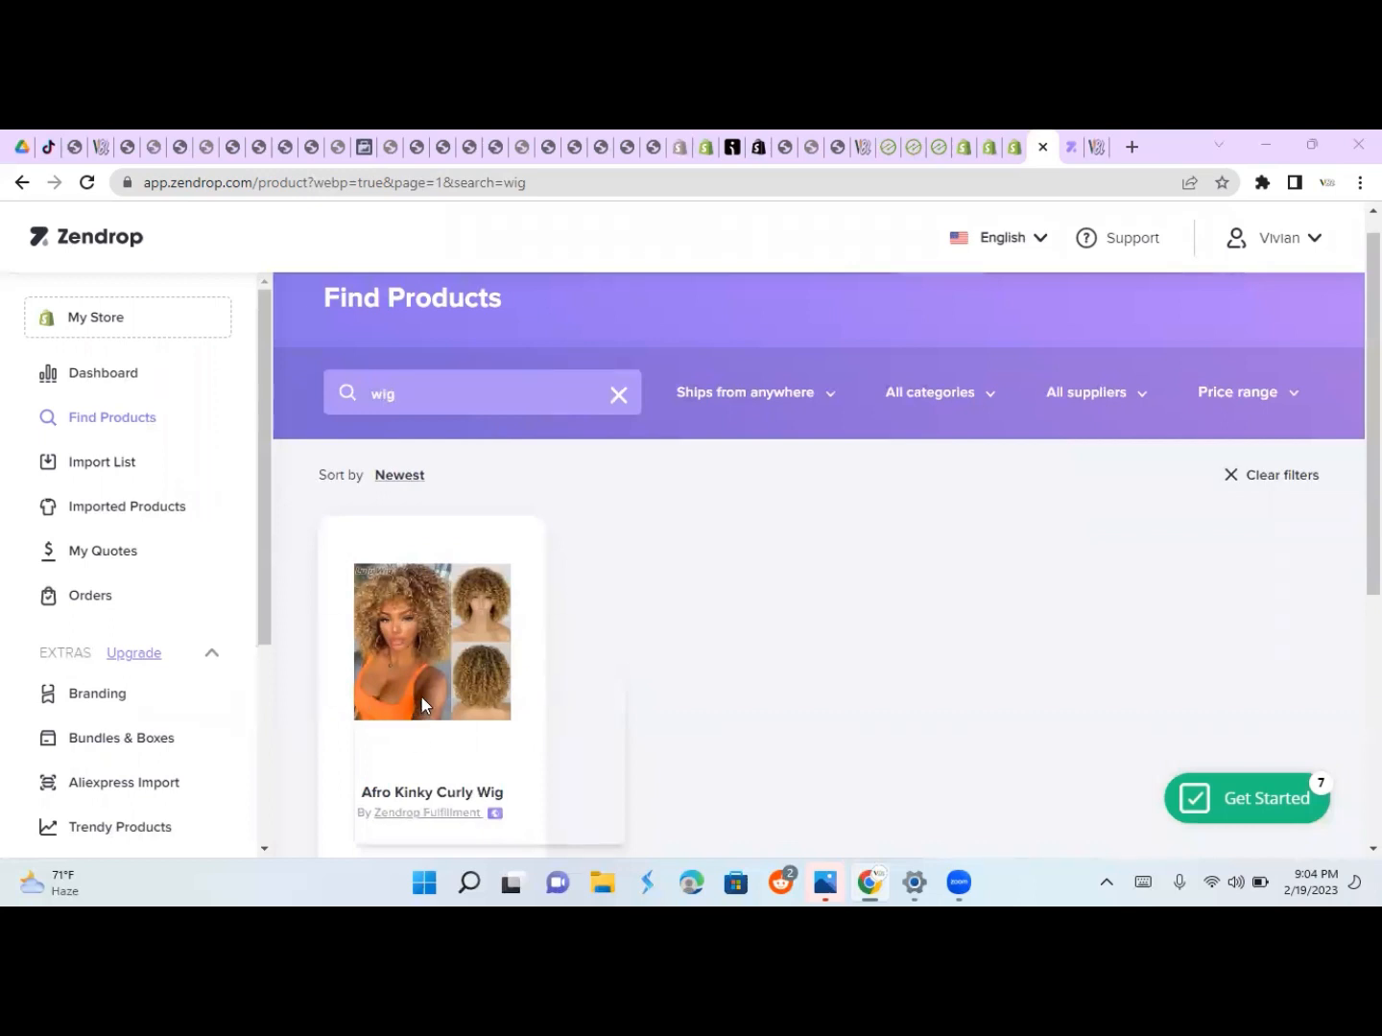
{"action": "left_click", "coordinate": [419, 811]}
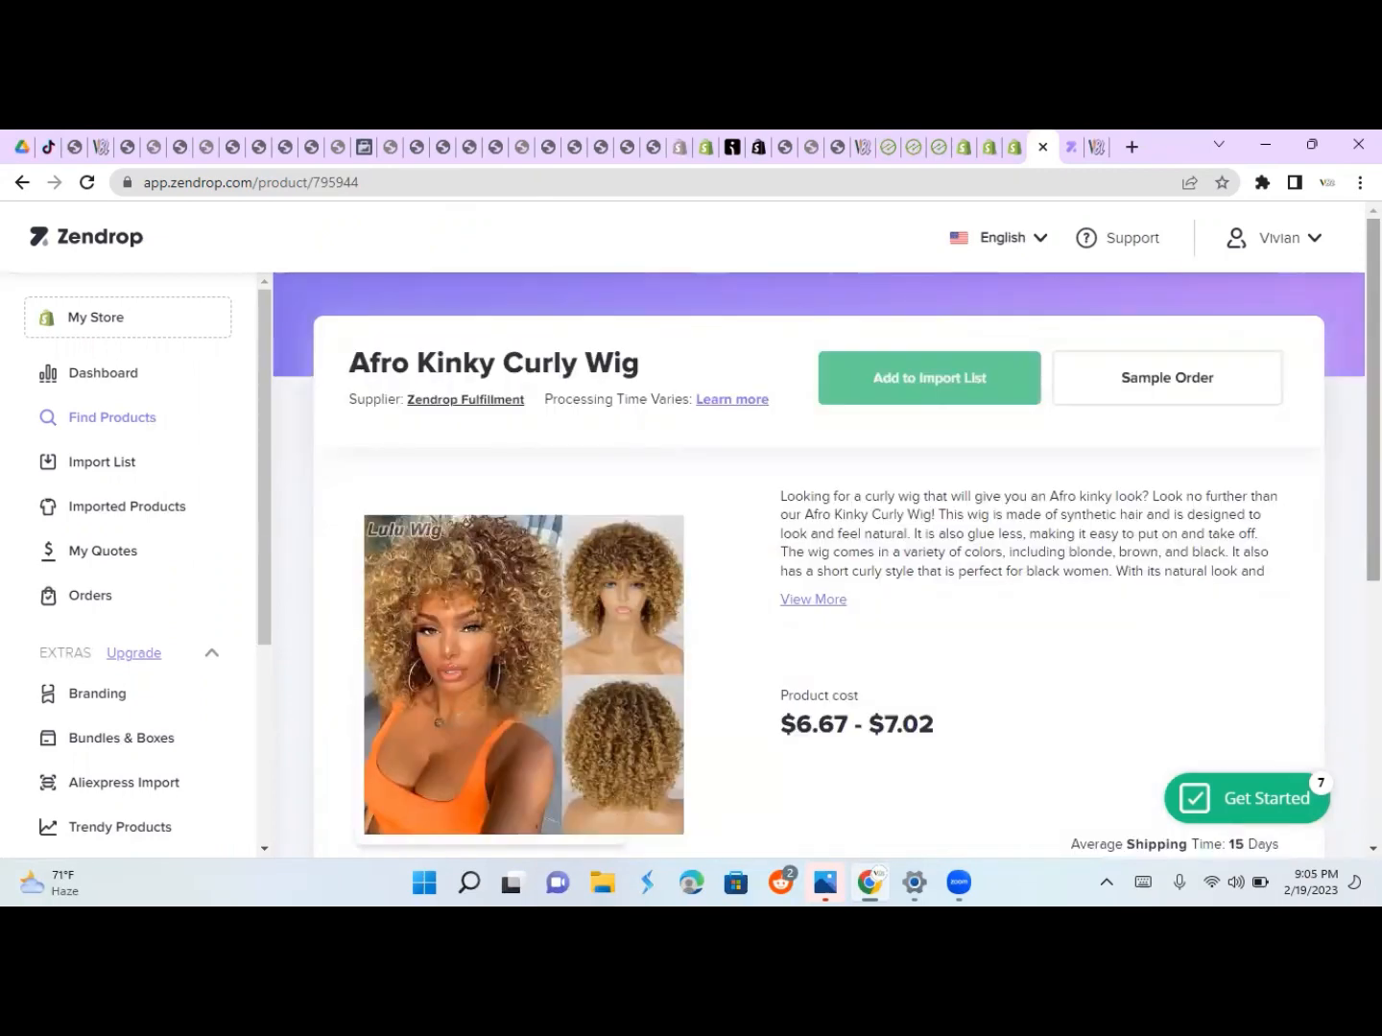
- Examine the wig's description, images, variants, product cost, shipping cost and total price
{"action": "scroll", "coordinate": [827, 537], "scroll_direction": "down", "scroll_amount": 1}
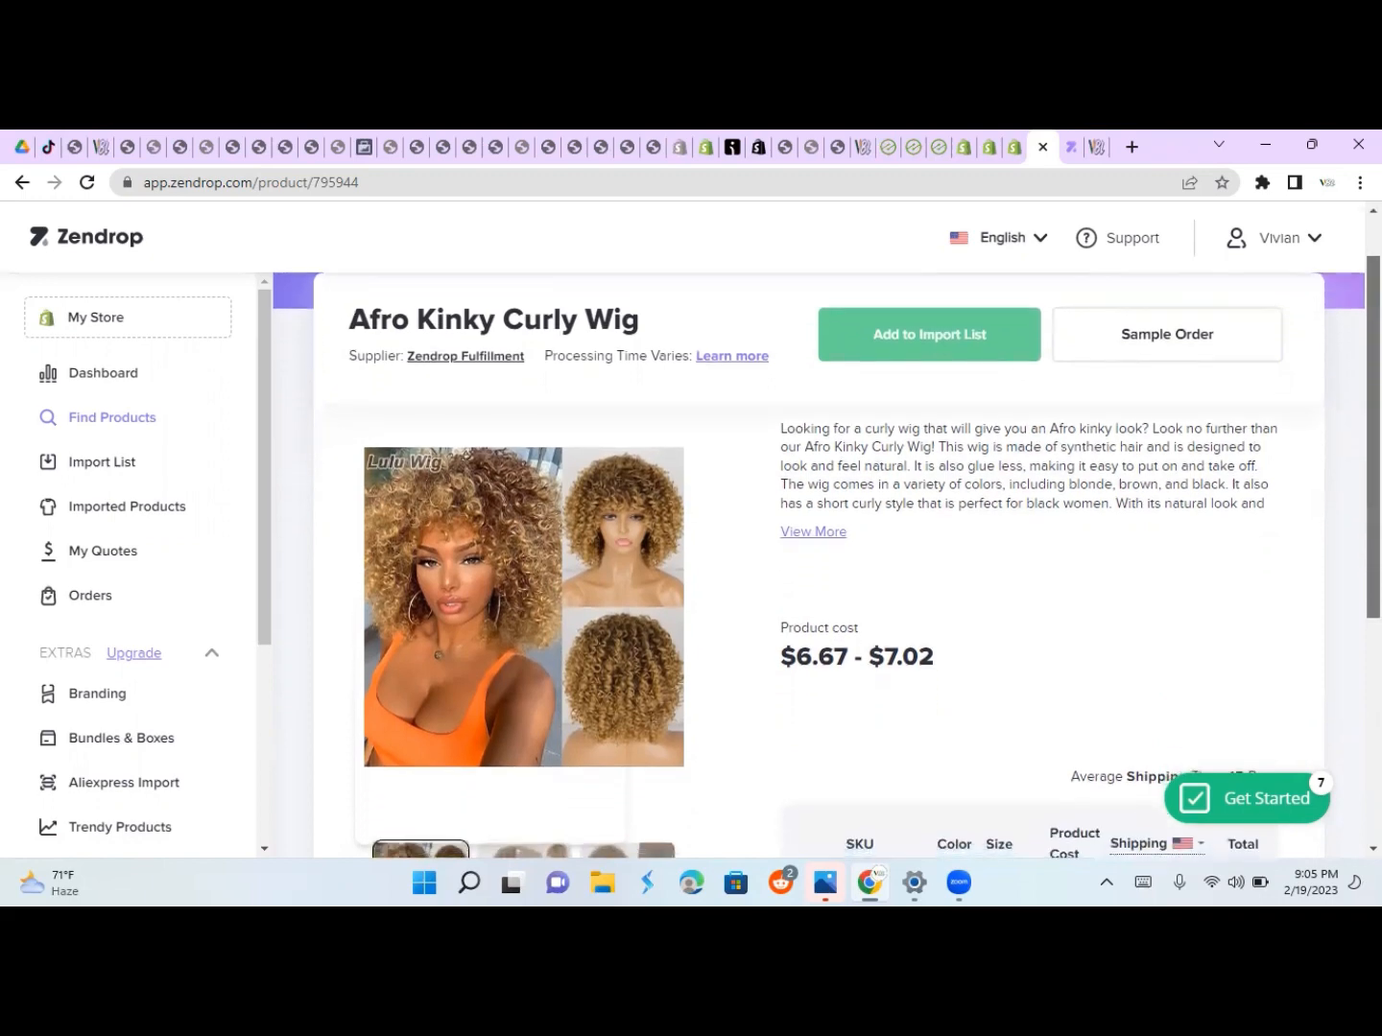
{"action": "scroll", "coordinate": [827, 558], "scroll_direction": "down", "scroll_amount": 1}
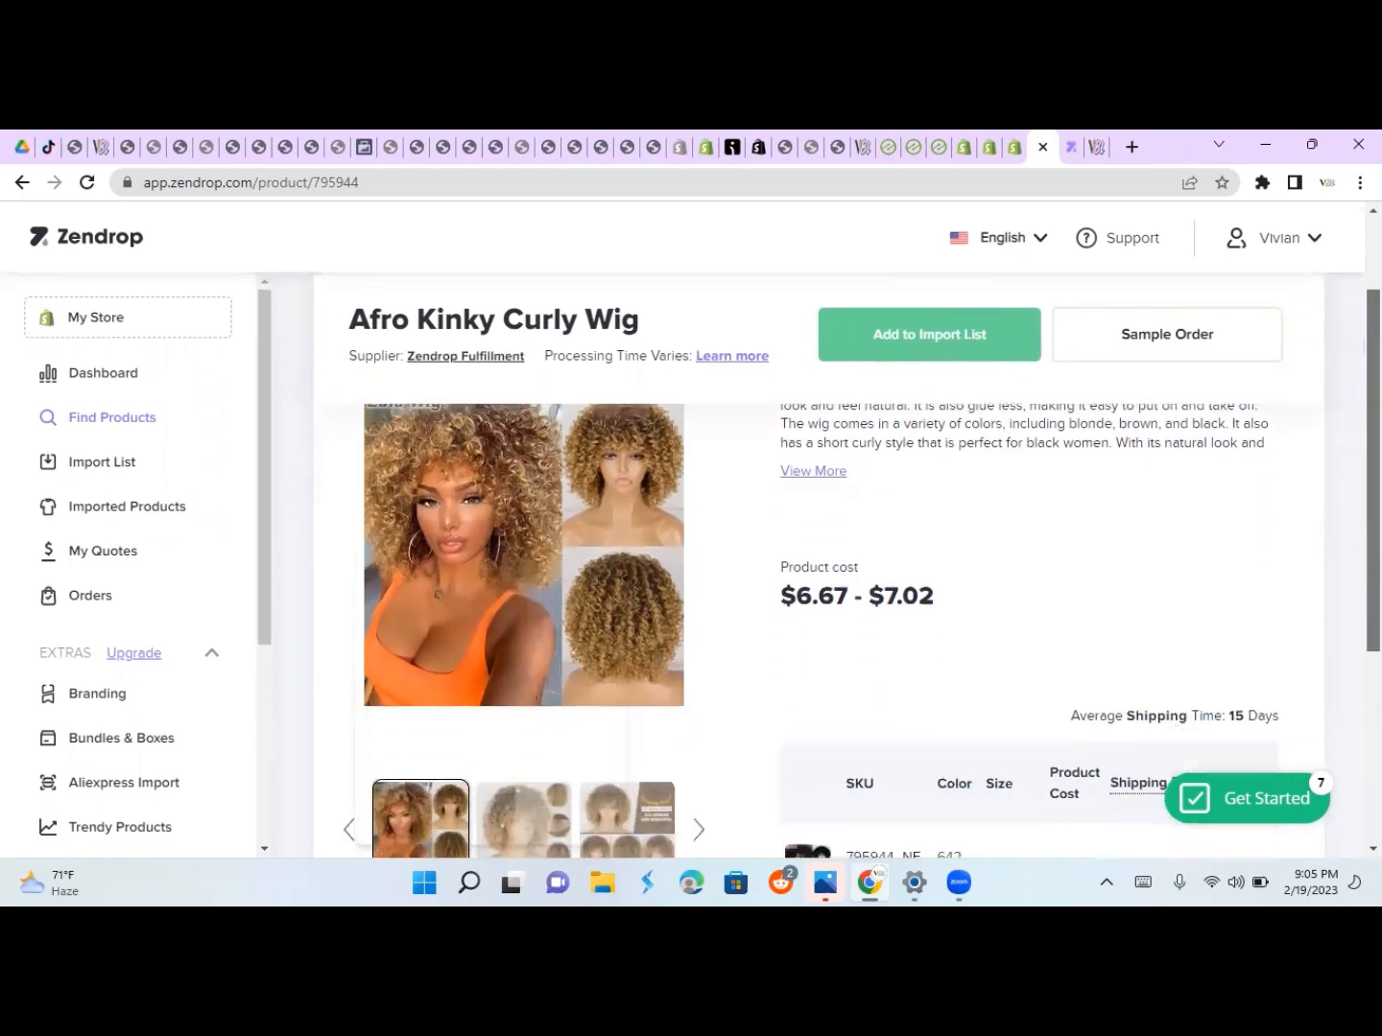
{"action": "scroll", "coordinate": [827, 557], "scroll_direction": "down", "scroll_amount": 1}
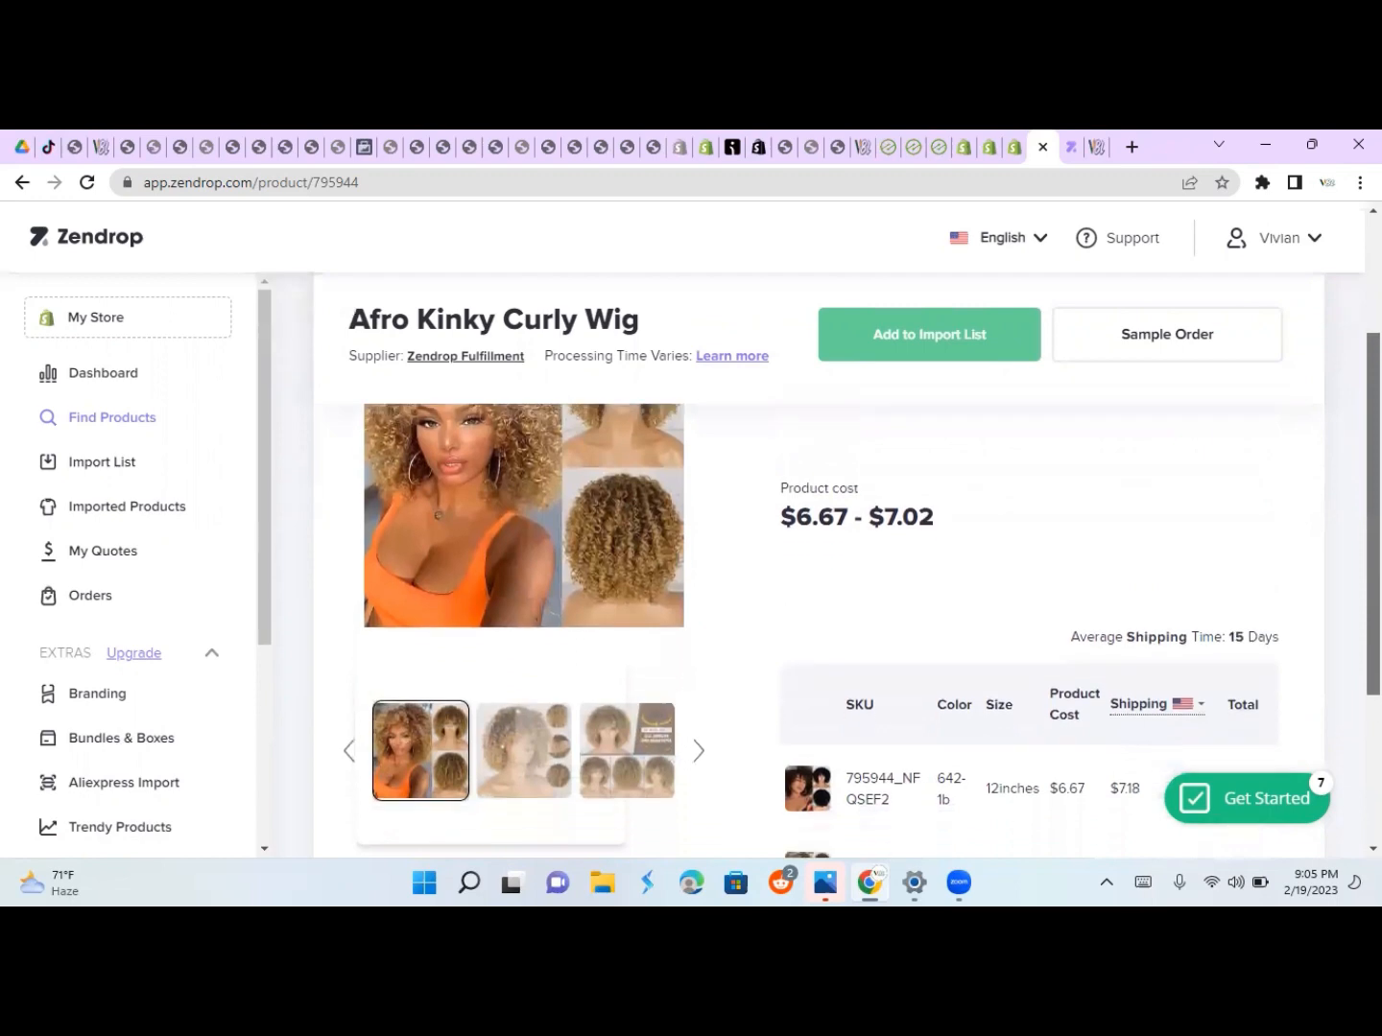
{"action": "scroll", "coordinate": [827, 557], "scroll_direction": "down", "scroll_amount": 1}
{"action": "scroll", "coordinate": [827, 557], "scroll_direction": "down", "scroll_amount": 2}
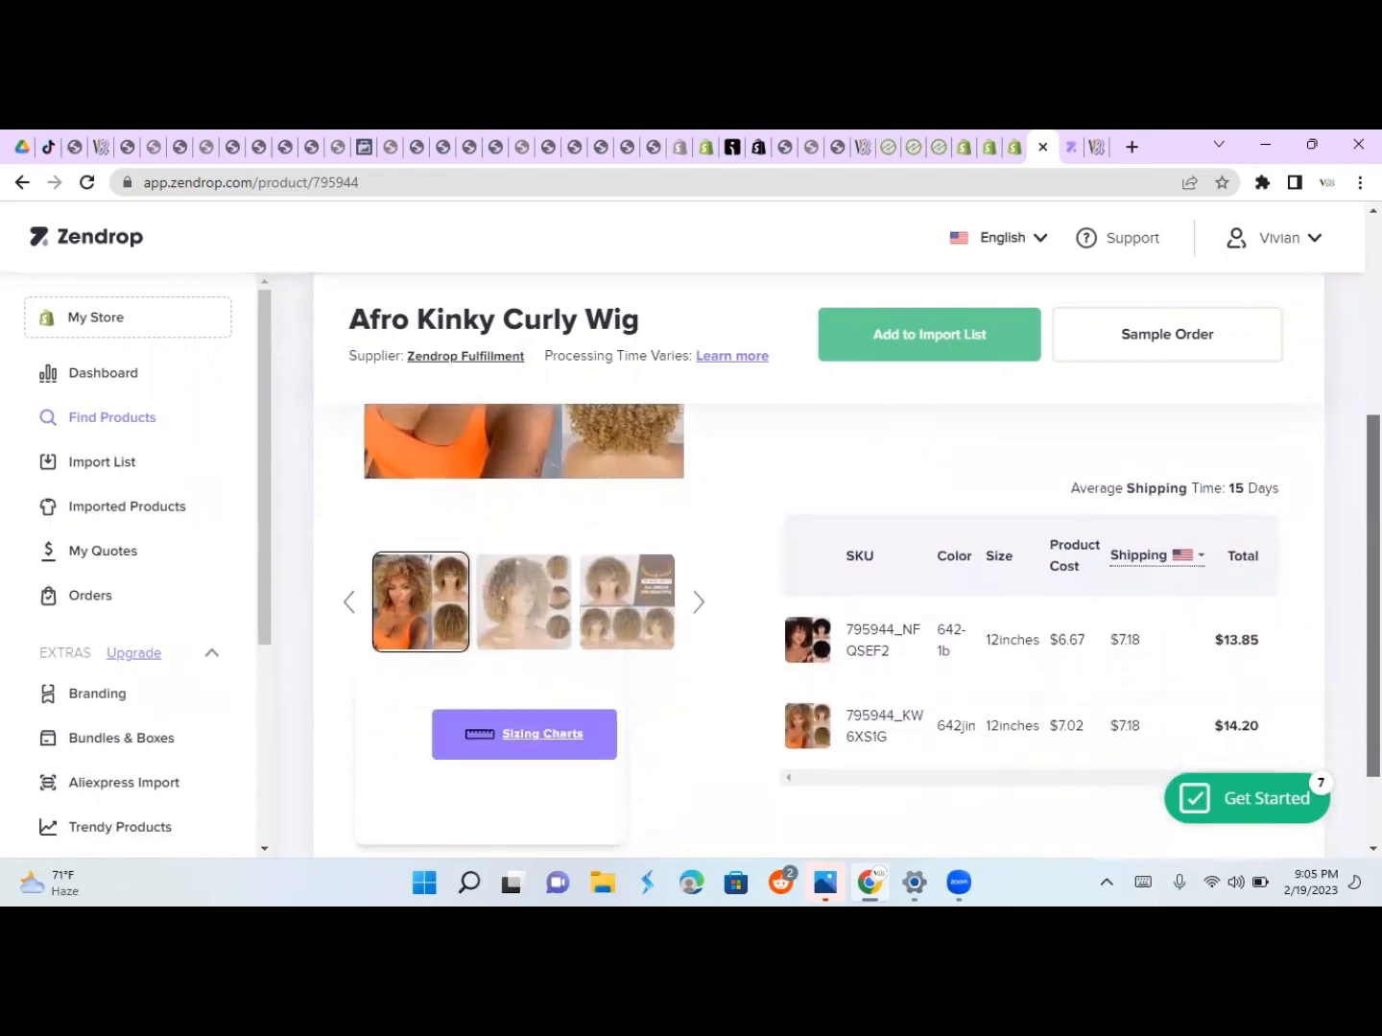
{"action": "scroll", "coordinate": [827, 557], "scroll_direction": "down", "scroll_amount": 2}
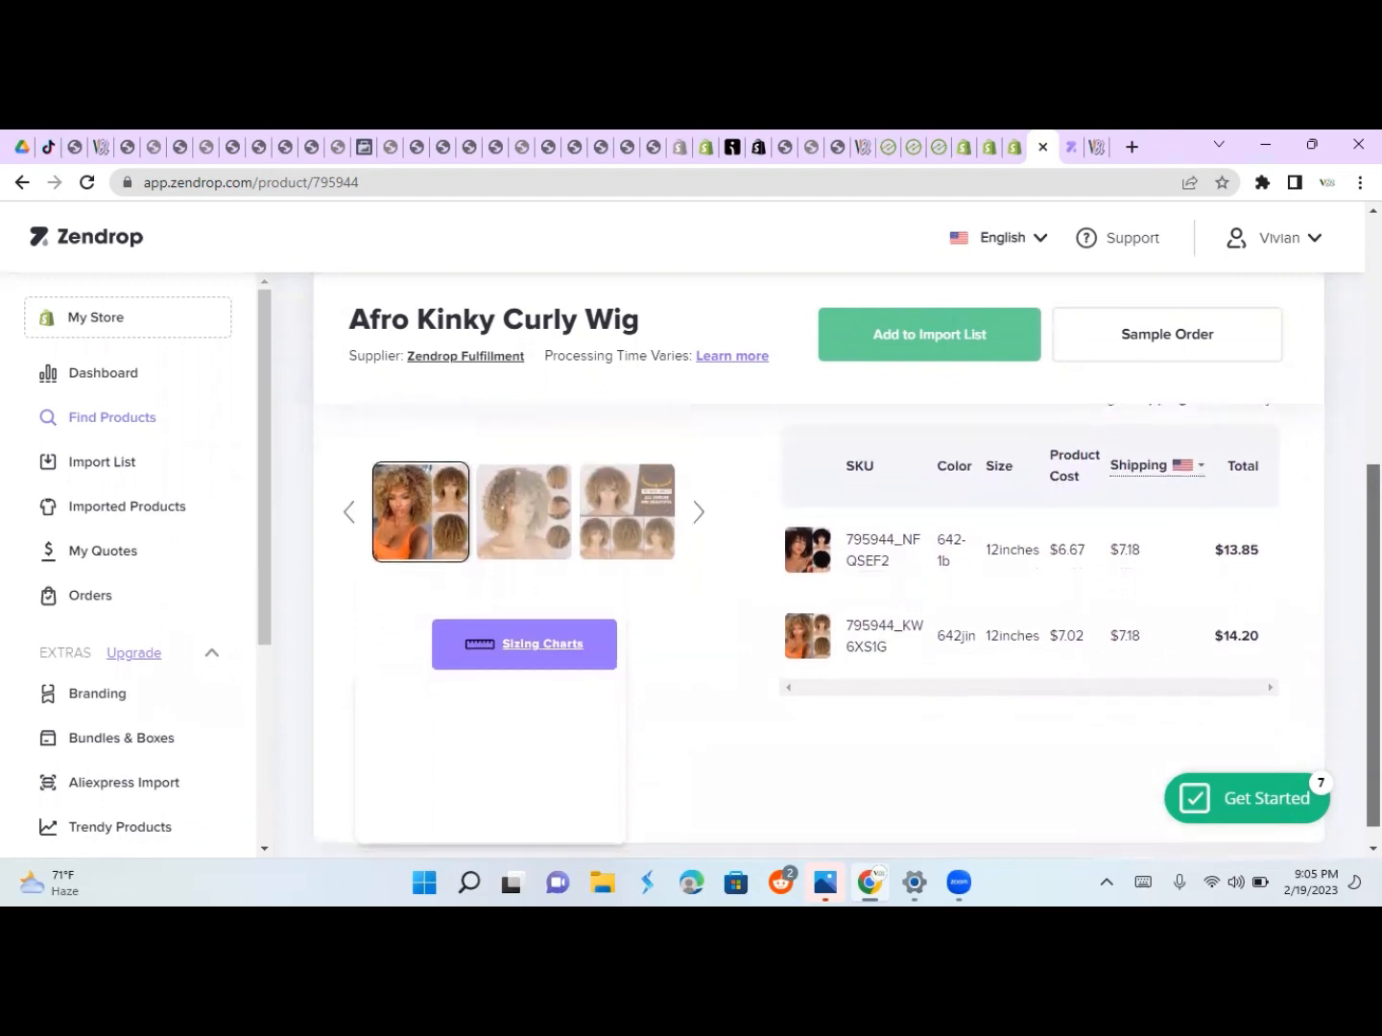
{"action": "scroll", "coordinate": [827, 557], "scroll_direction": "up", "scroll_amount": 1}
{"action": "scroll", "coordinate": [827, 558], "scroll_direction": "down", "scroll_amount": 1}
{"action": "scroll", "coordinate": [827, 557], "scroll_direction": "up", "scroll_amount": 1}
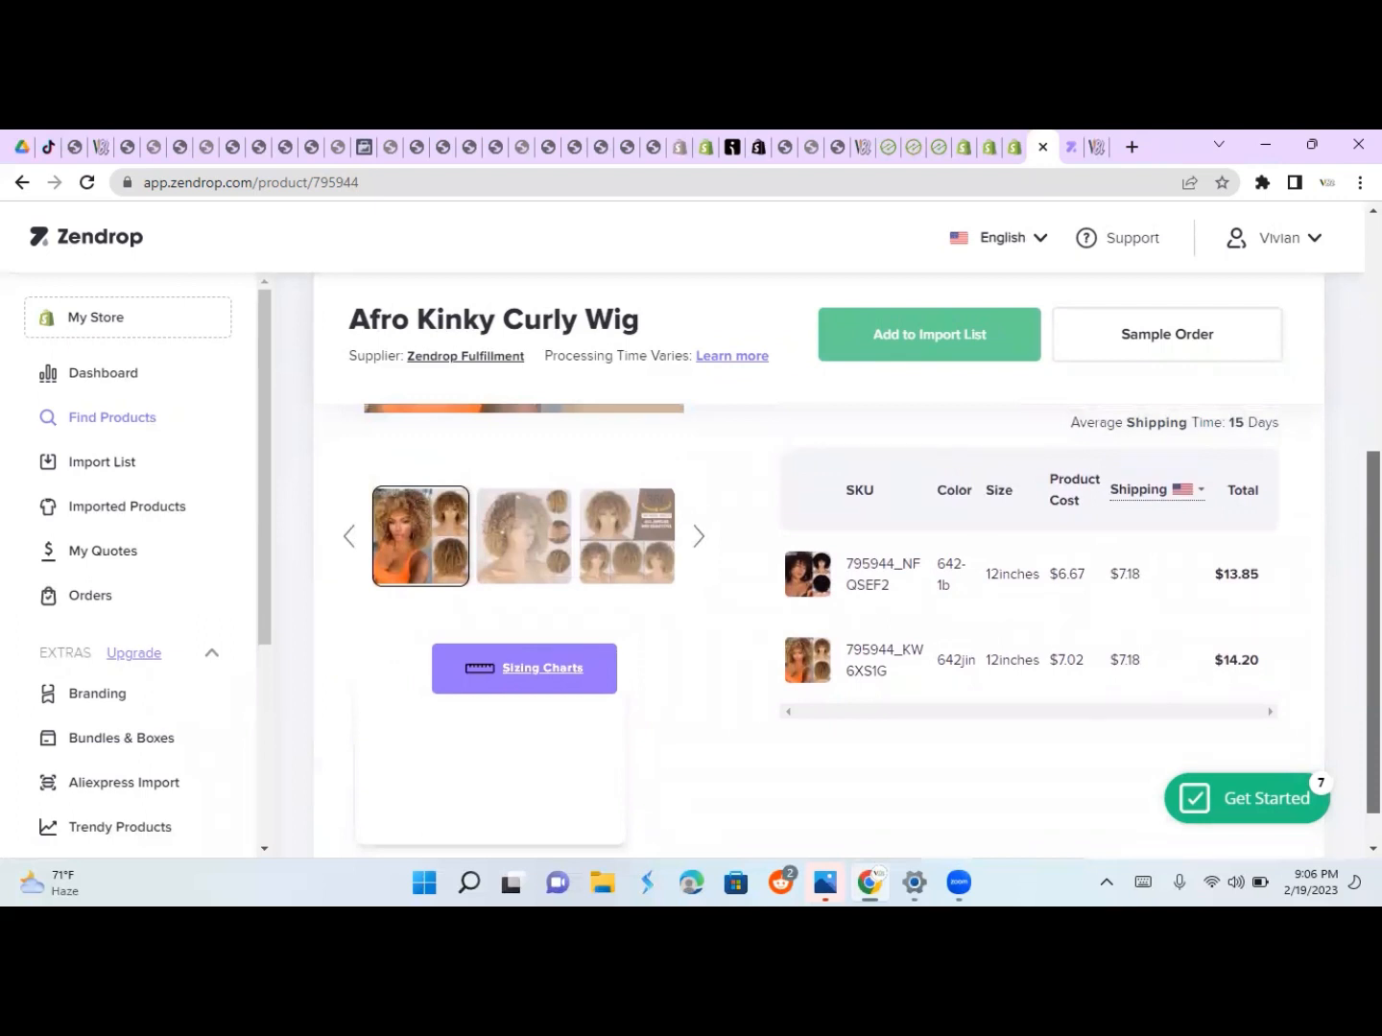
{"action": "scroll", "coordinate": [1245, 532], "scroll_direction": "down", "scroll_amount": 2}
{"action": "scroll", "coordinate": [1244, 532], "scroll_direction": "up", "scroll_amount": 2}
- Check which shipping destination countries are offered for the wig and its average shipping time
{"action": "left_click", "coordinate": [1161, 506]}
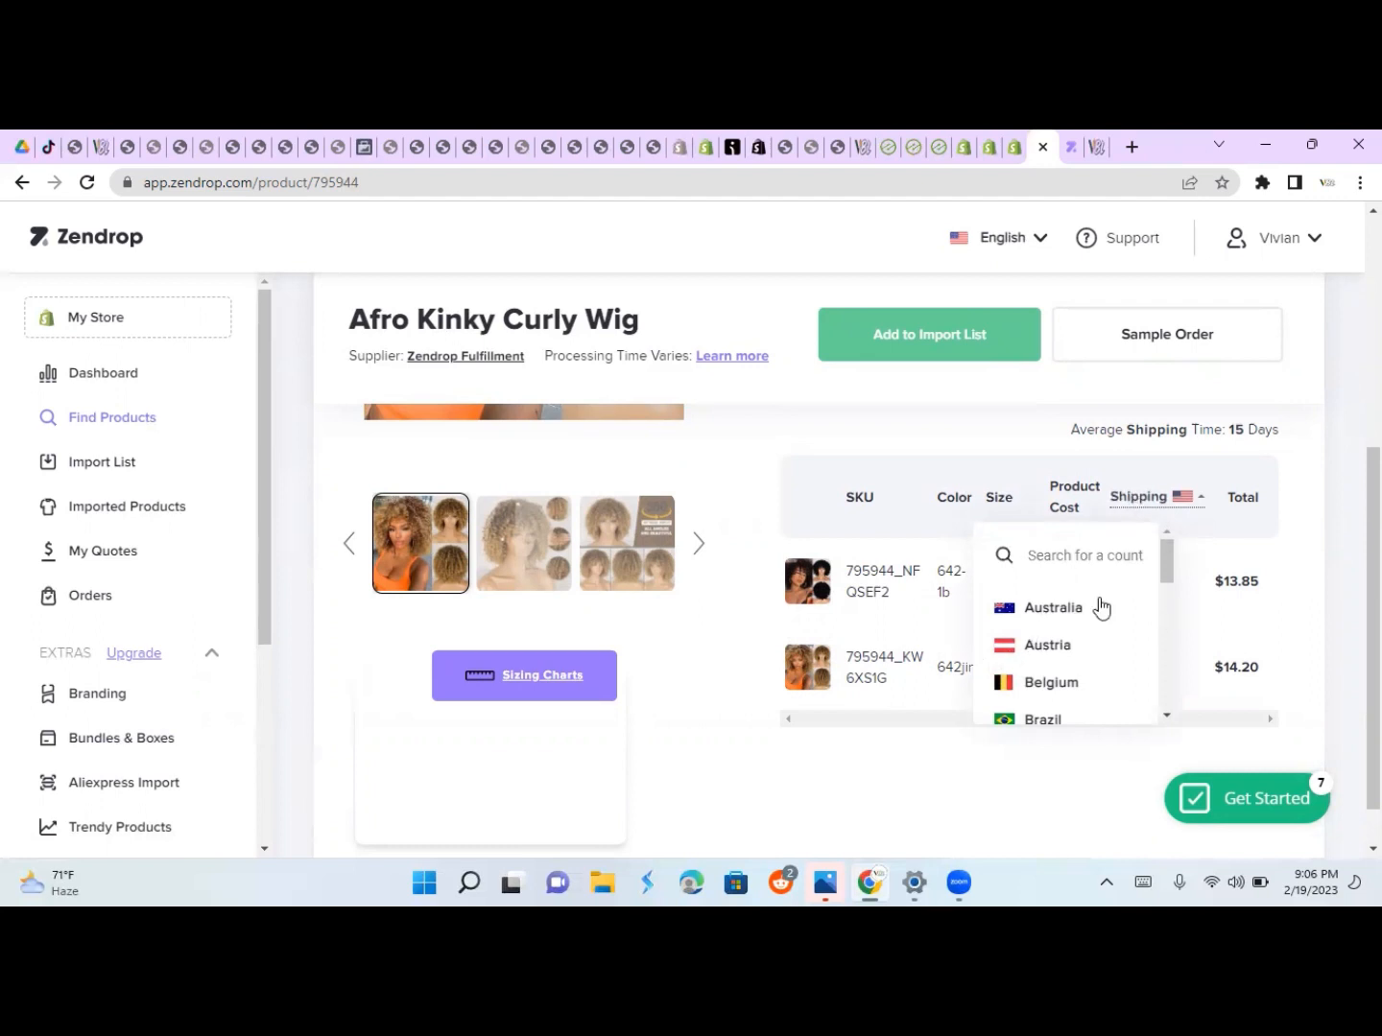
{"action": "left_click", "coordinate": [918, 516]}
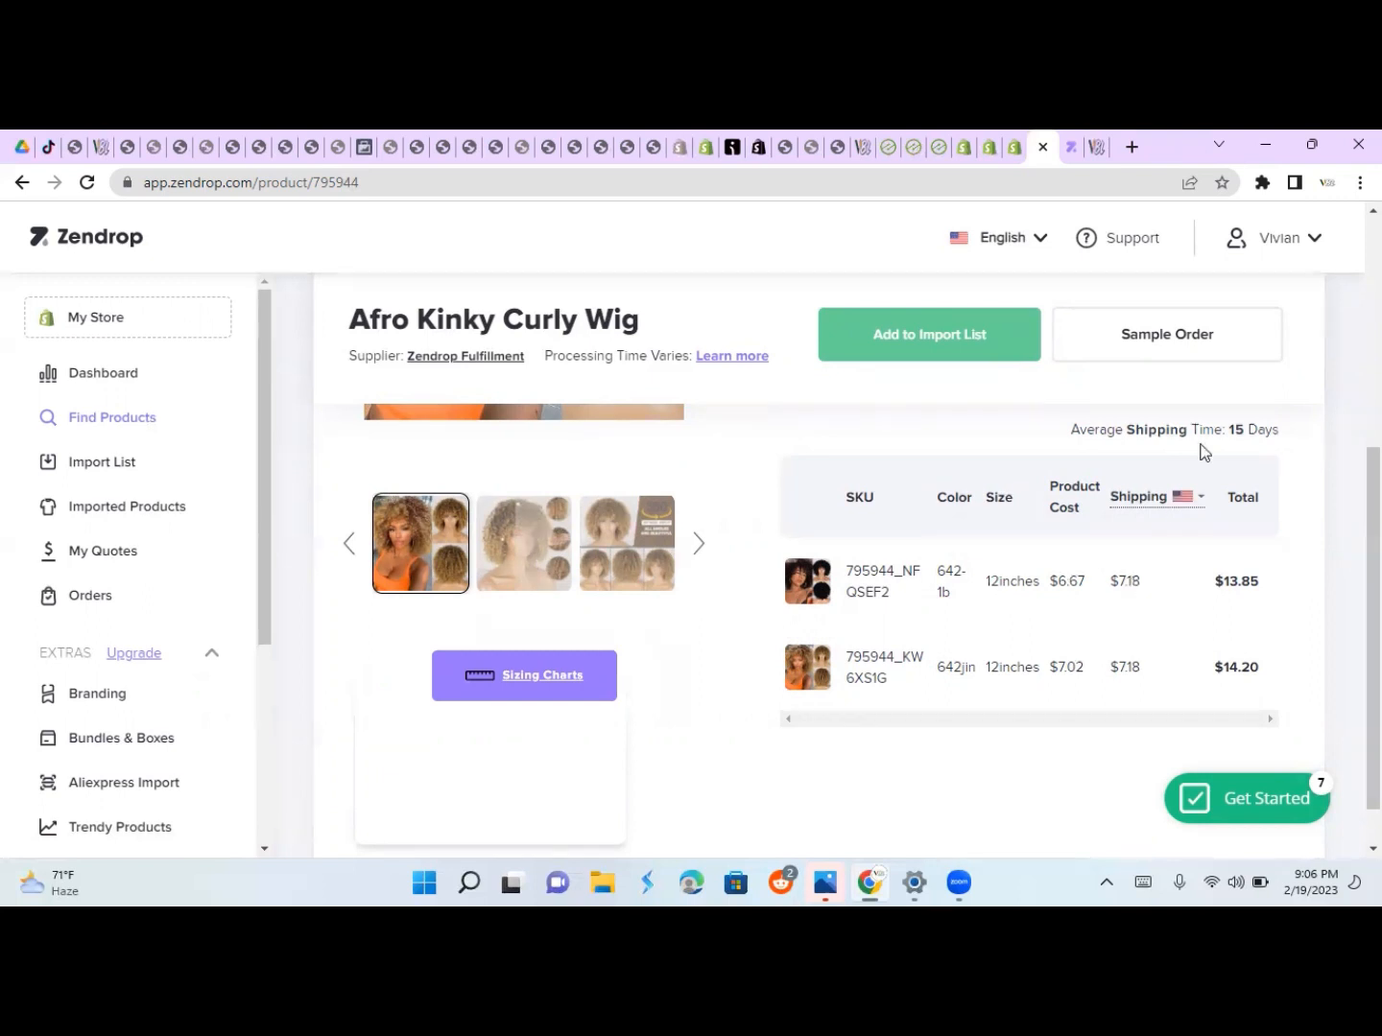
{"action": "mouse_move", "coordinate": [1197, 439]}
{"action": "mouse_move", "coordinate": [1240, 440]}
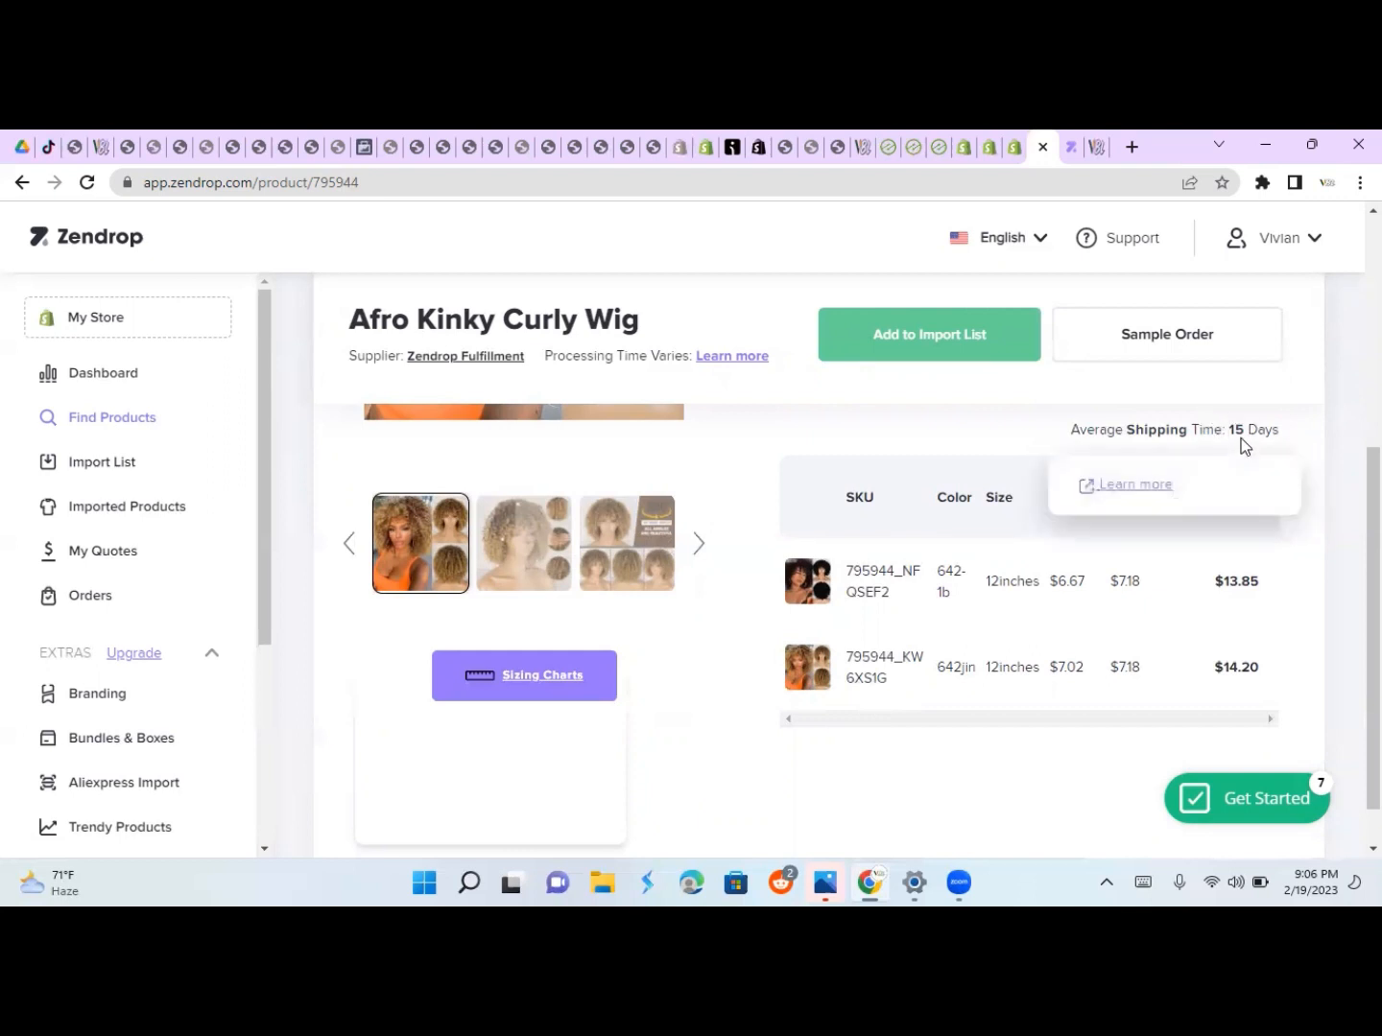
- Add the Afro Kinky Curly Wig to the import list and import it to the store, accepting the inventory and production delay conditions
{"action": "left_click", "coordinate": [888, 337]}
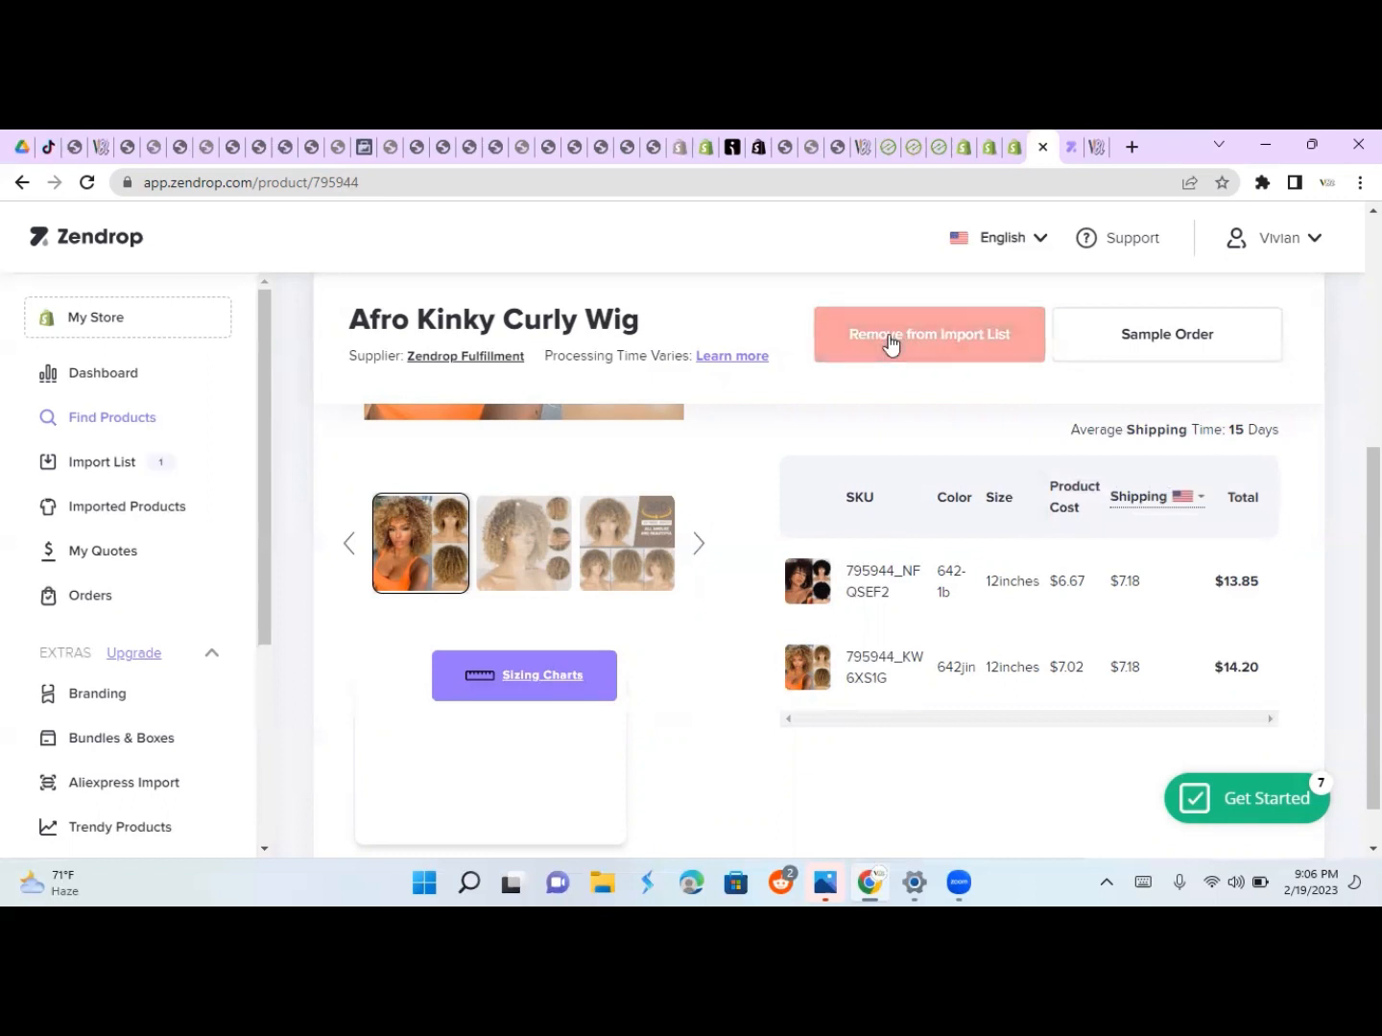
{"action": "left_click", "coordinate": [122, 467]}
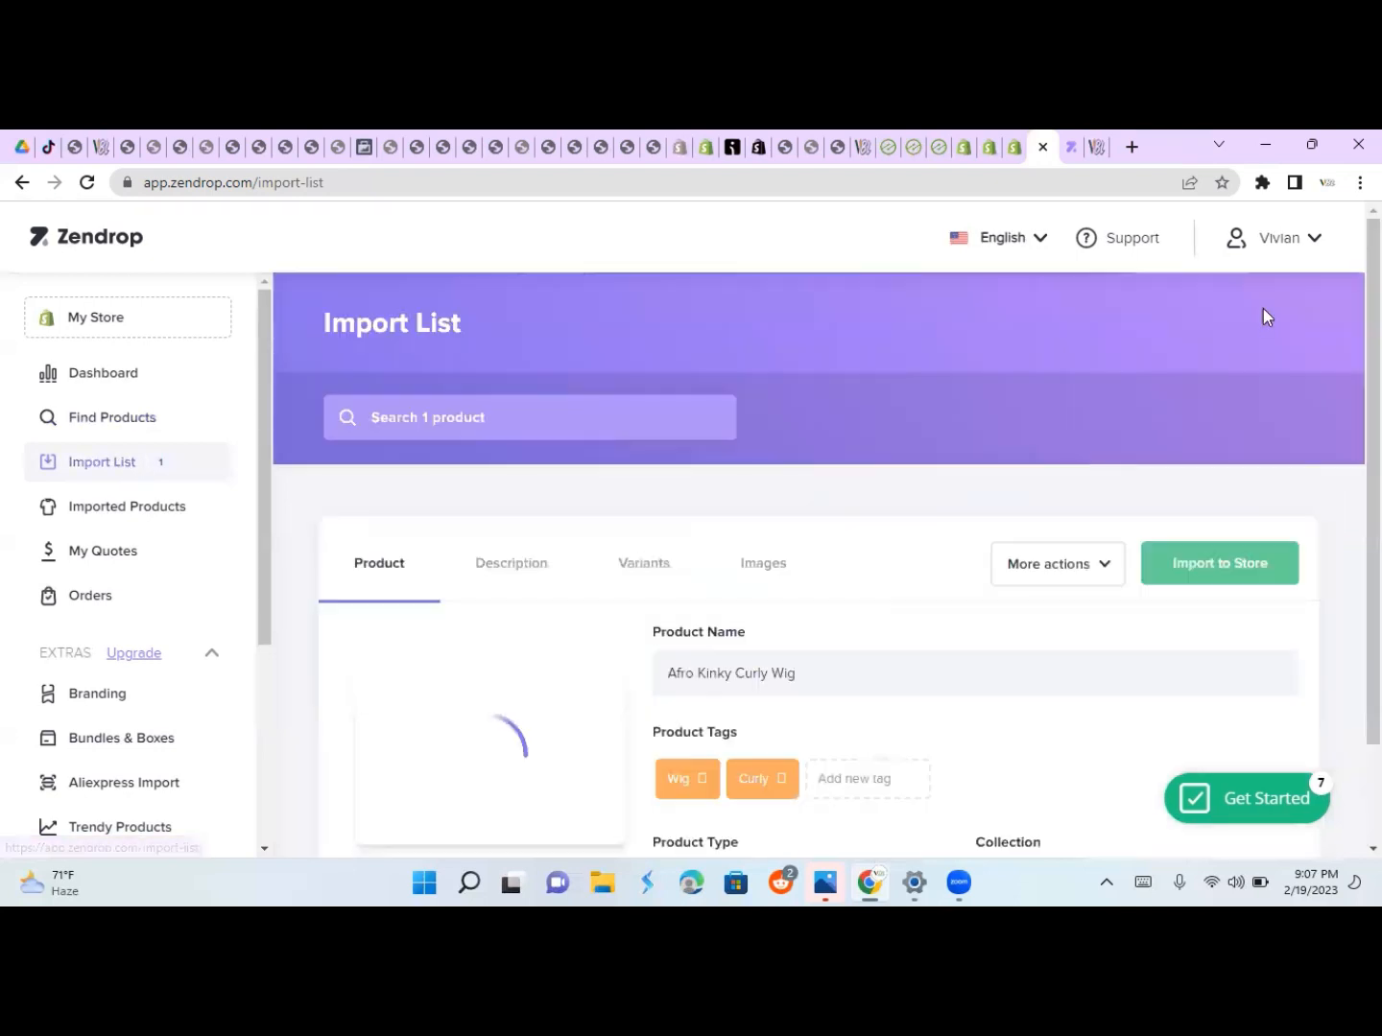
{"action": "scroll", "coordinate": [1246, 490], "scroll_direction": "down", "scroll_amount": 1}
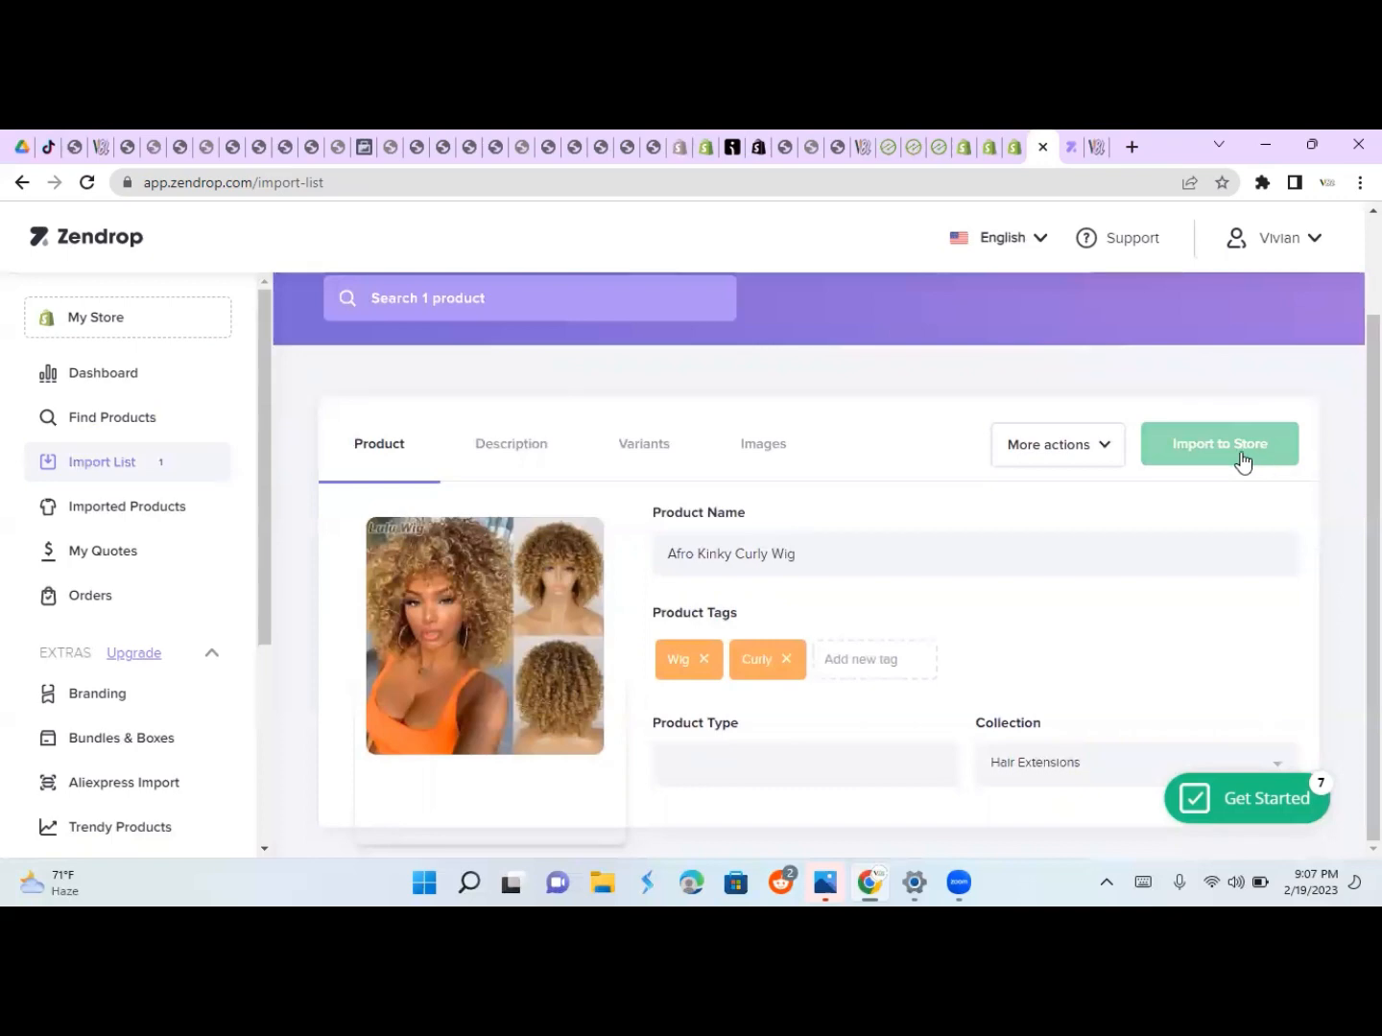
{"action": "left_click", "coordinate": [1241, 458]}
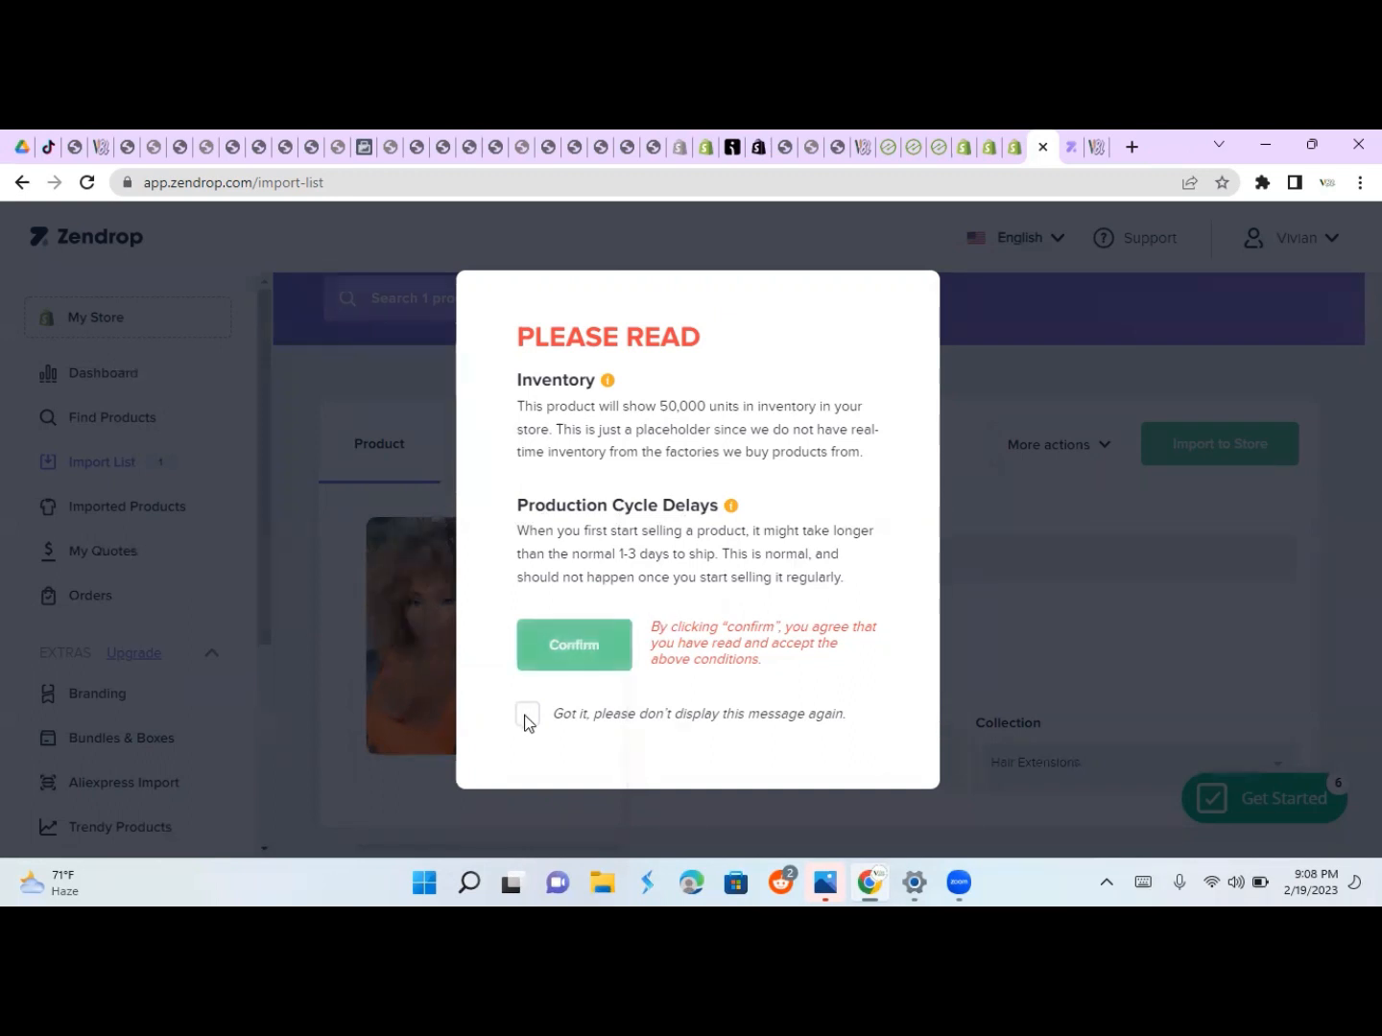
{"action": "left_click", "coordinate": [570, 654]}
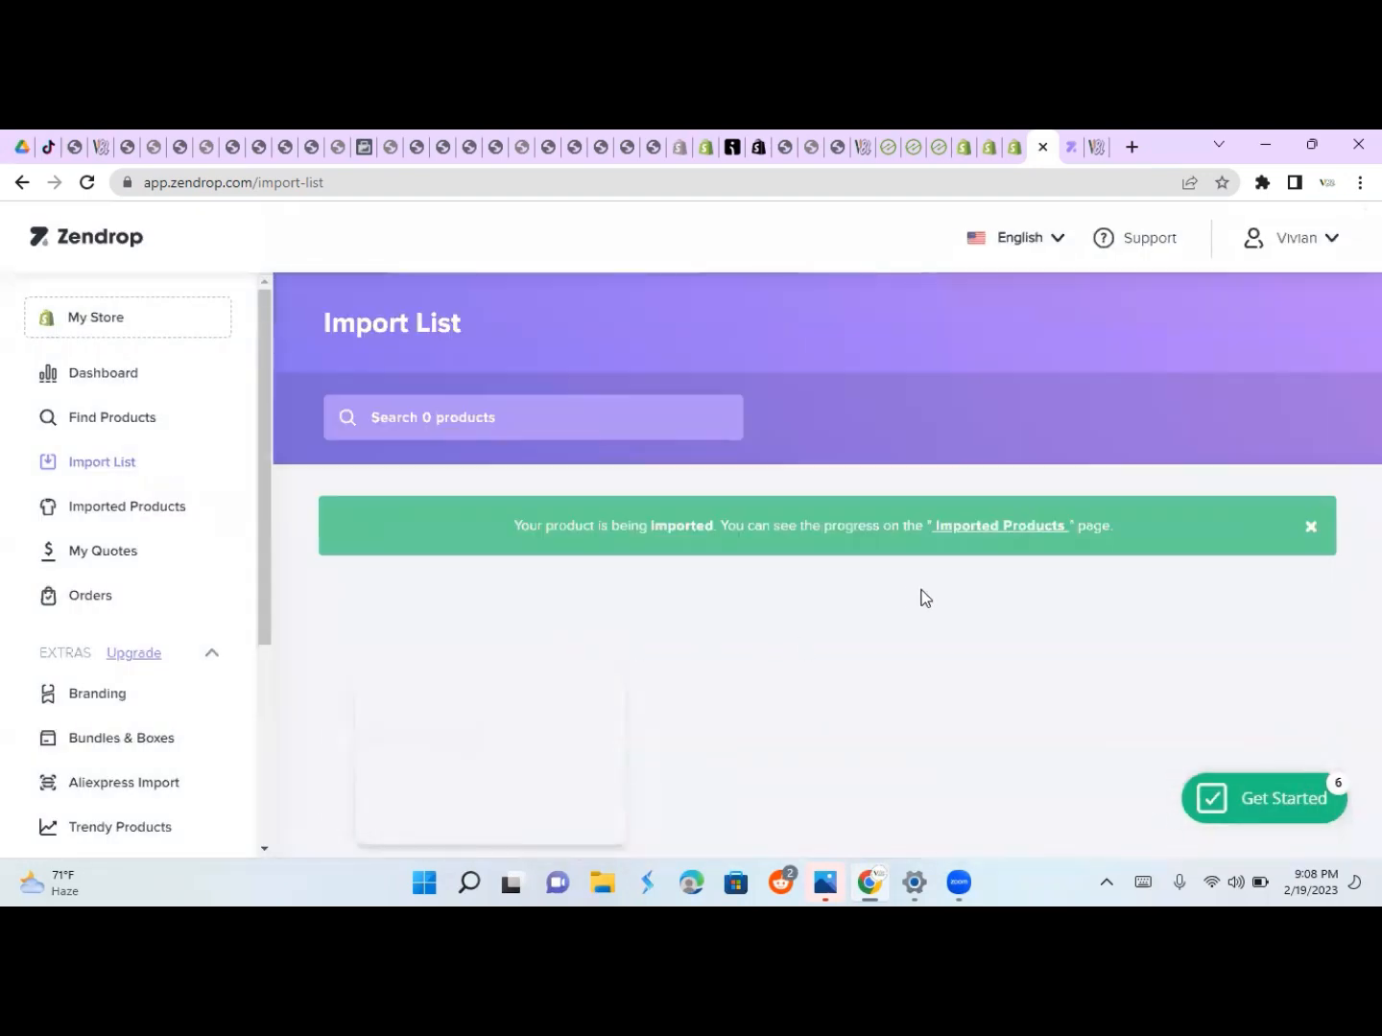
- Switch to the Shopify admin and open the imported Afro Kinky Curly Wig from the product list
{"action": "left_click", "coordinate": [1011, 534]}
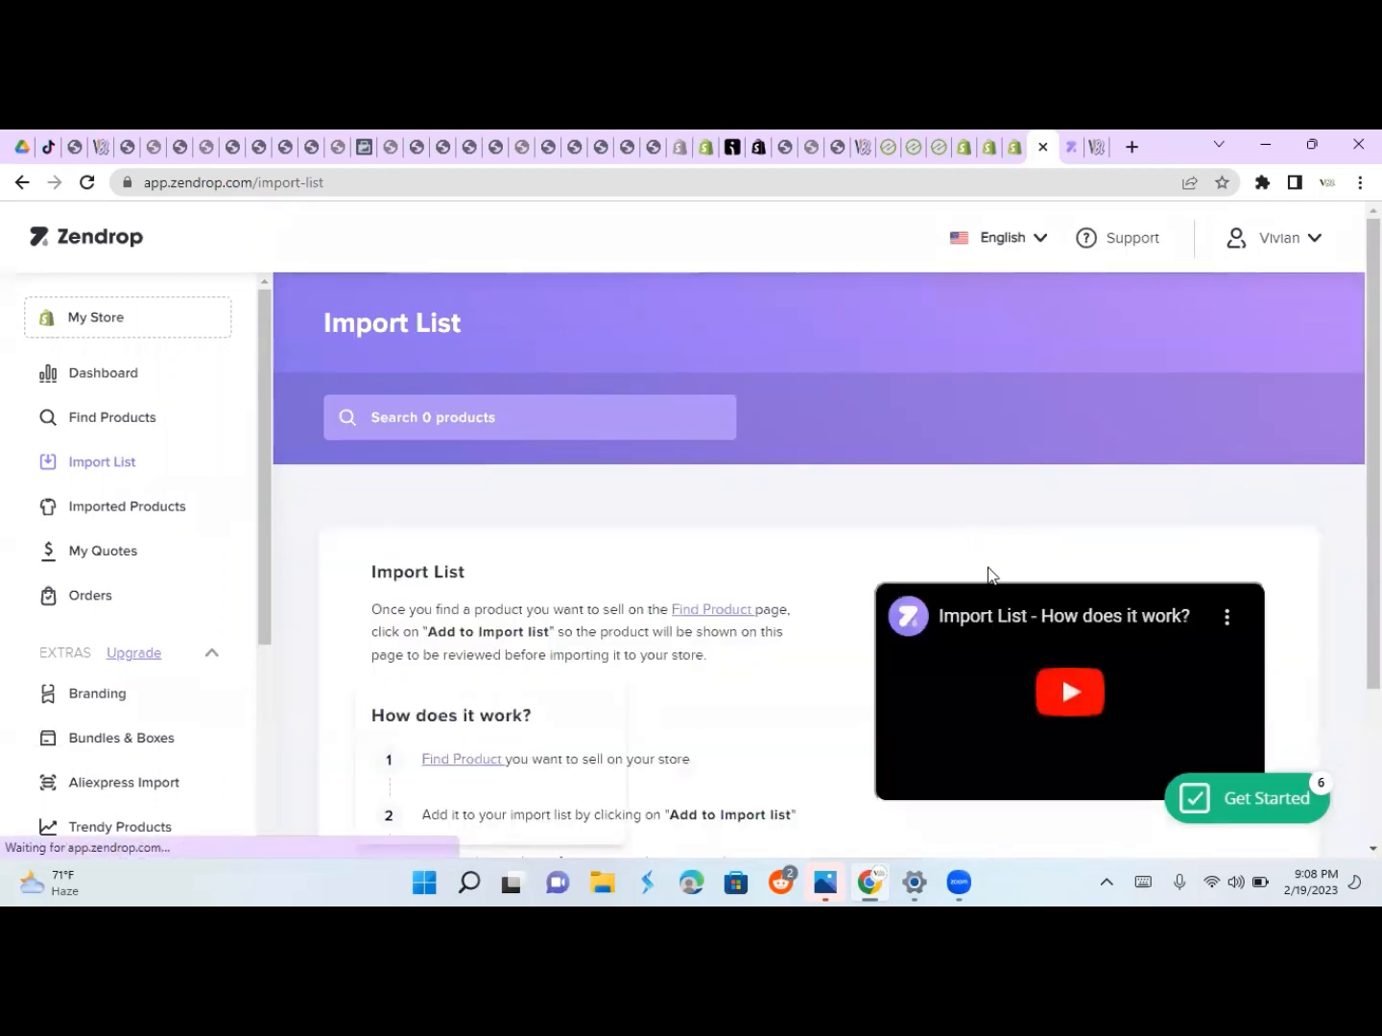
{"action": "left_click", "coordinate": [1013, 157]}
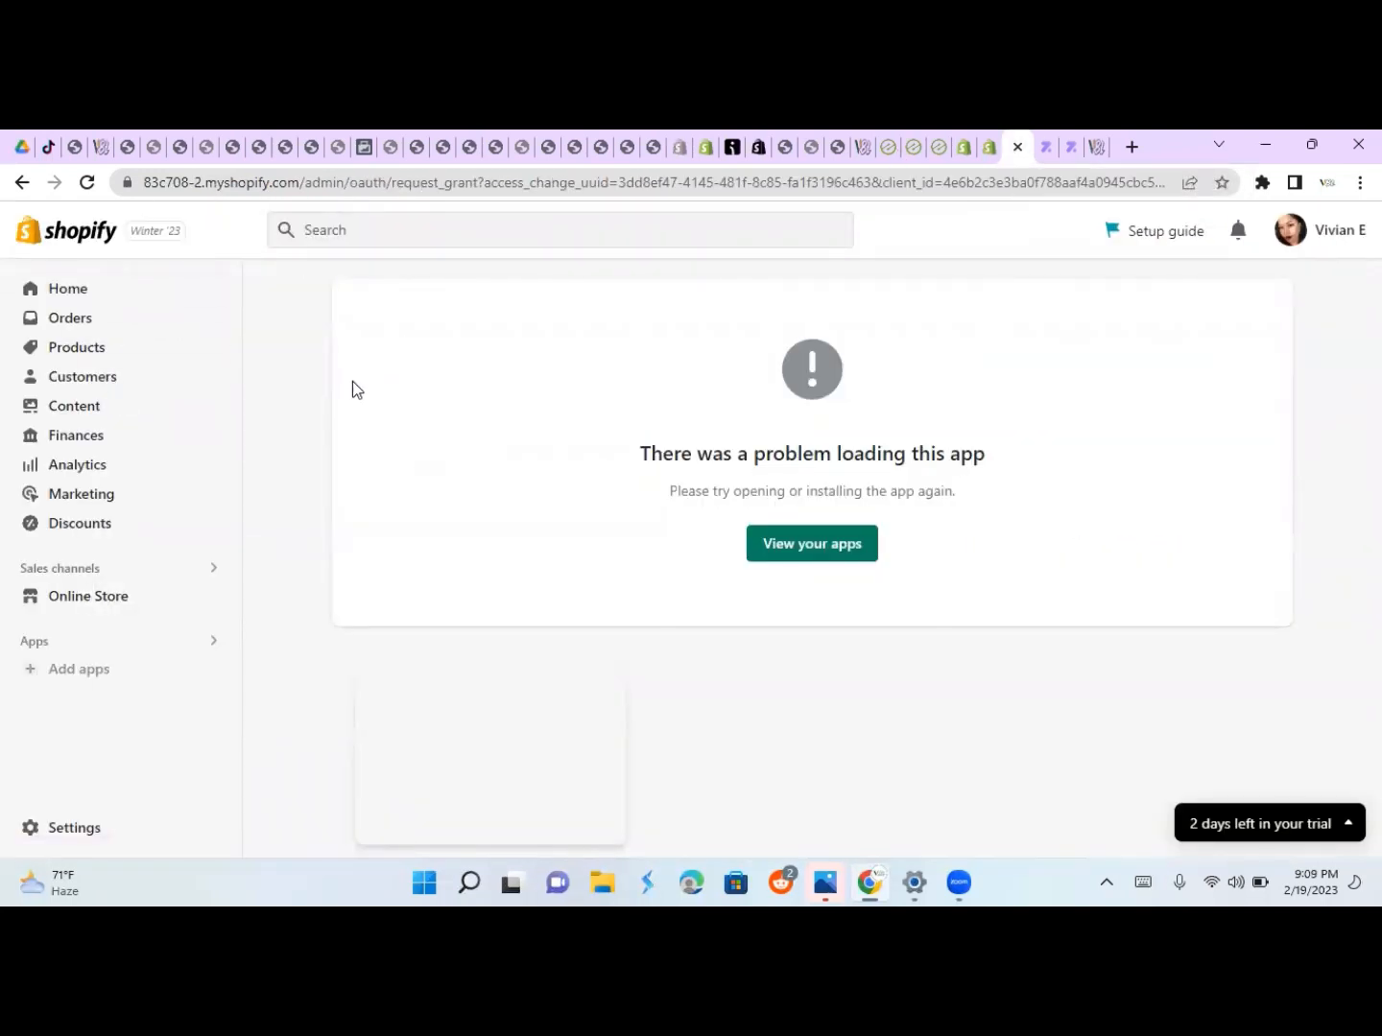
{"action": "left_click", "coordinate": [105, 349]}
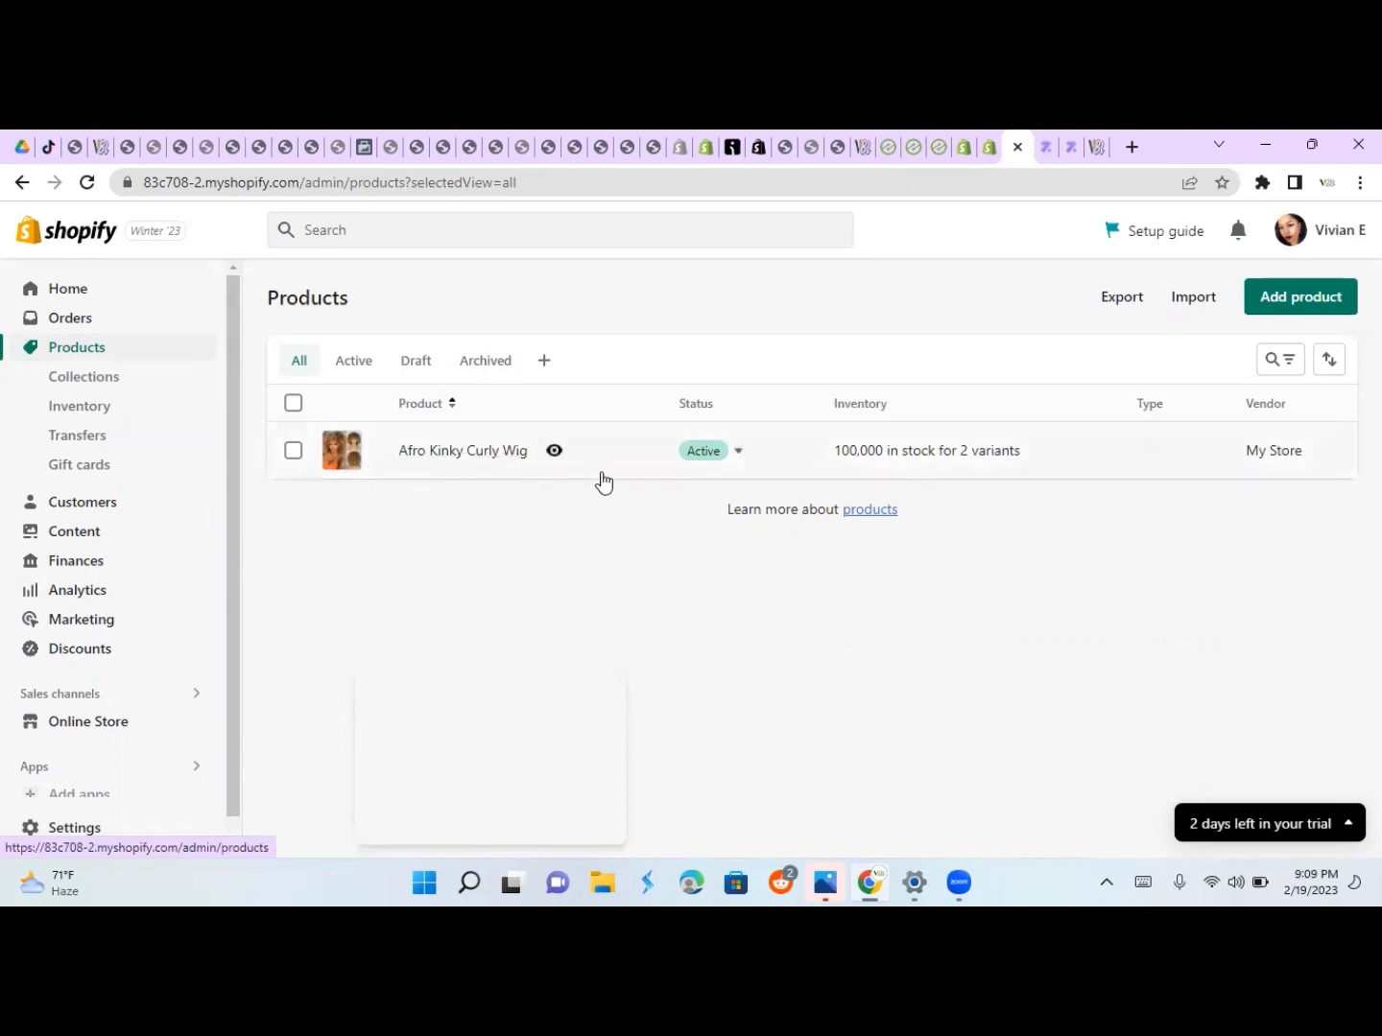
{"action": "left_click", "coordinate": [426, 461]}
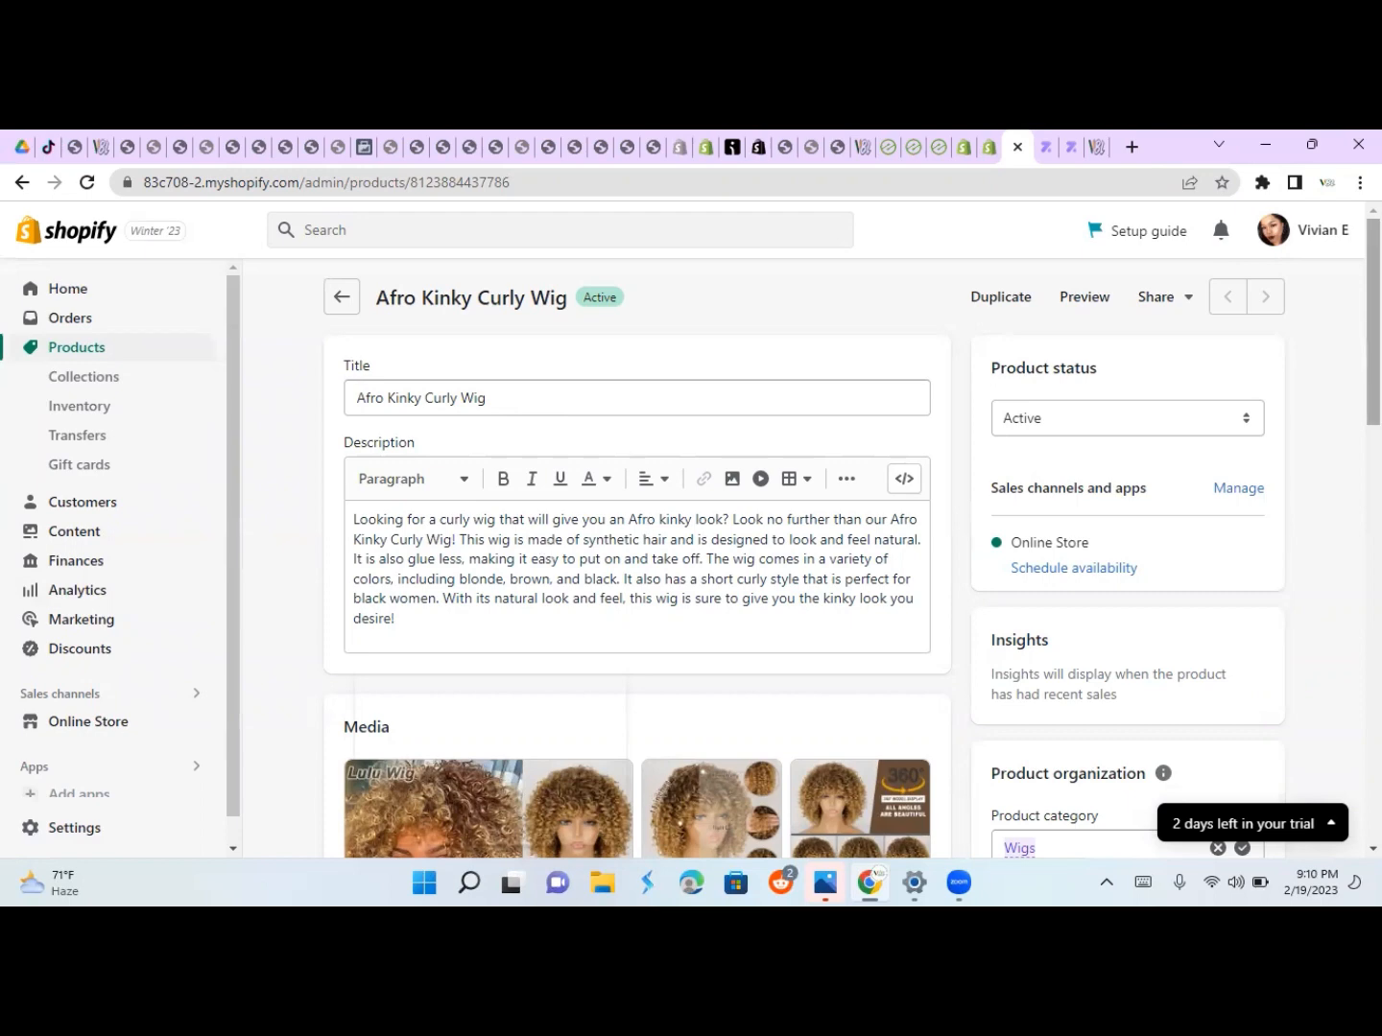
- Review the imported wig's description, media, organization details, variant prices and search engine listing
{"action": "scroll", "coordinate": [672, 537], "scroll_direction": "down", "scroll_amount": 3}
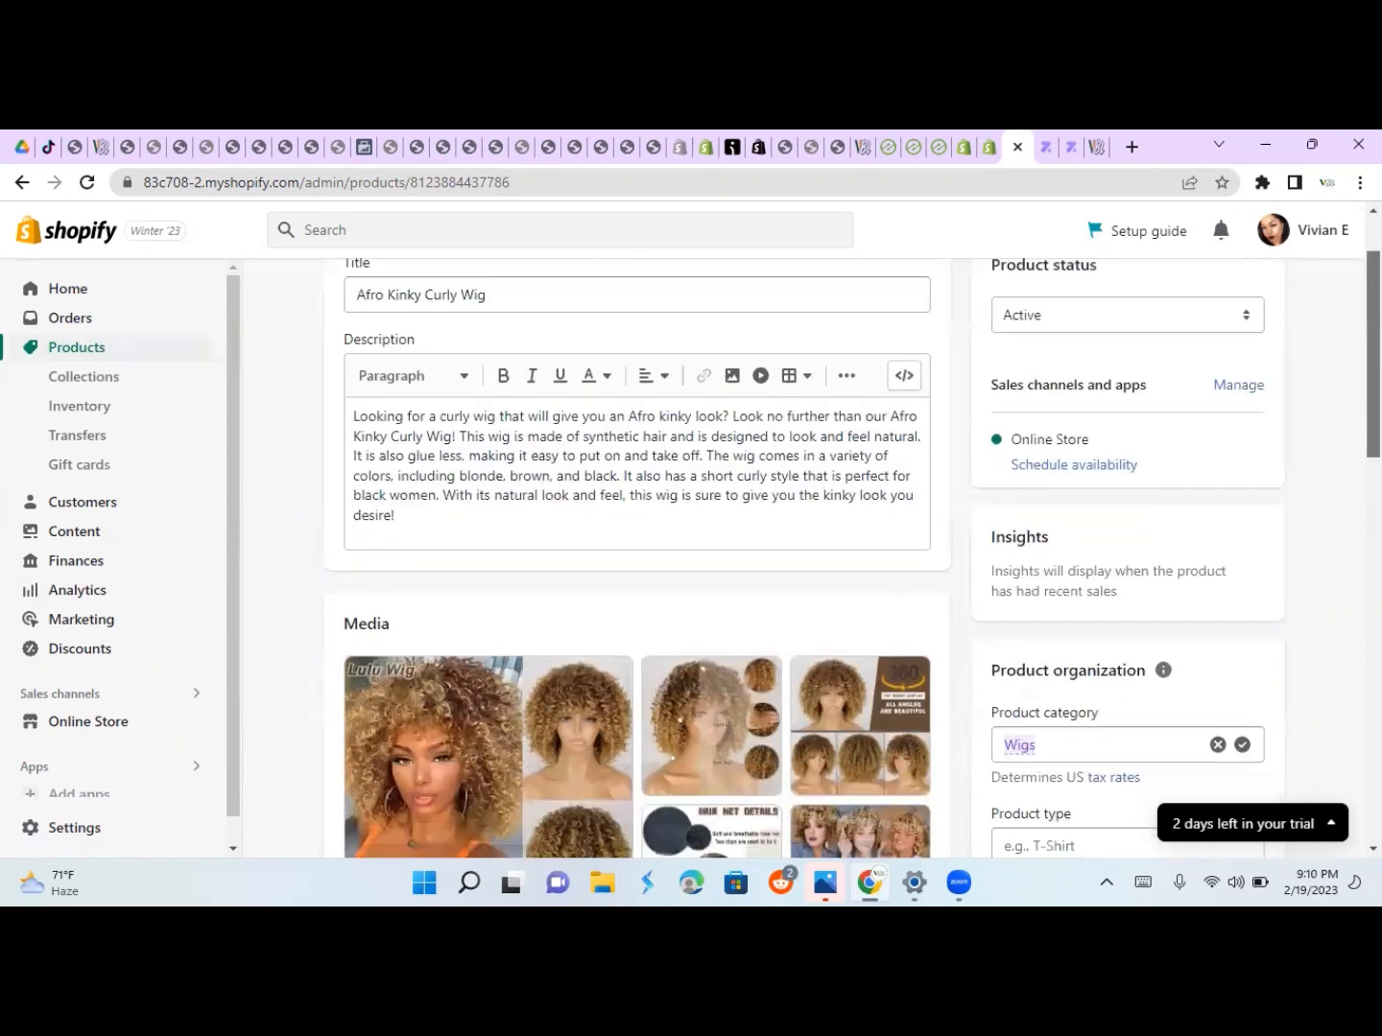
{"action": "scroll", "coordinate": [672, 556], "scroll_direction": "down", "scroll_amount": 3}
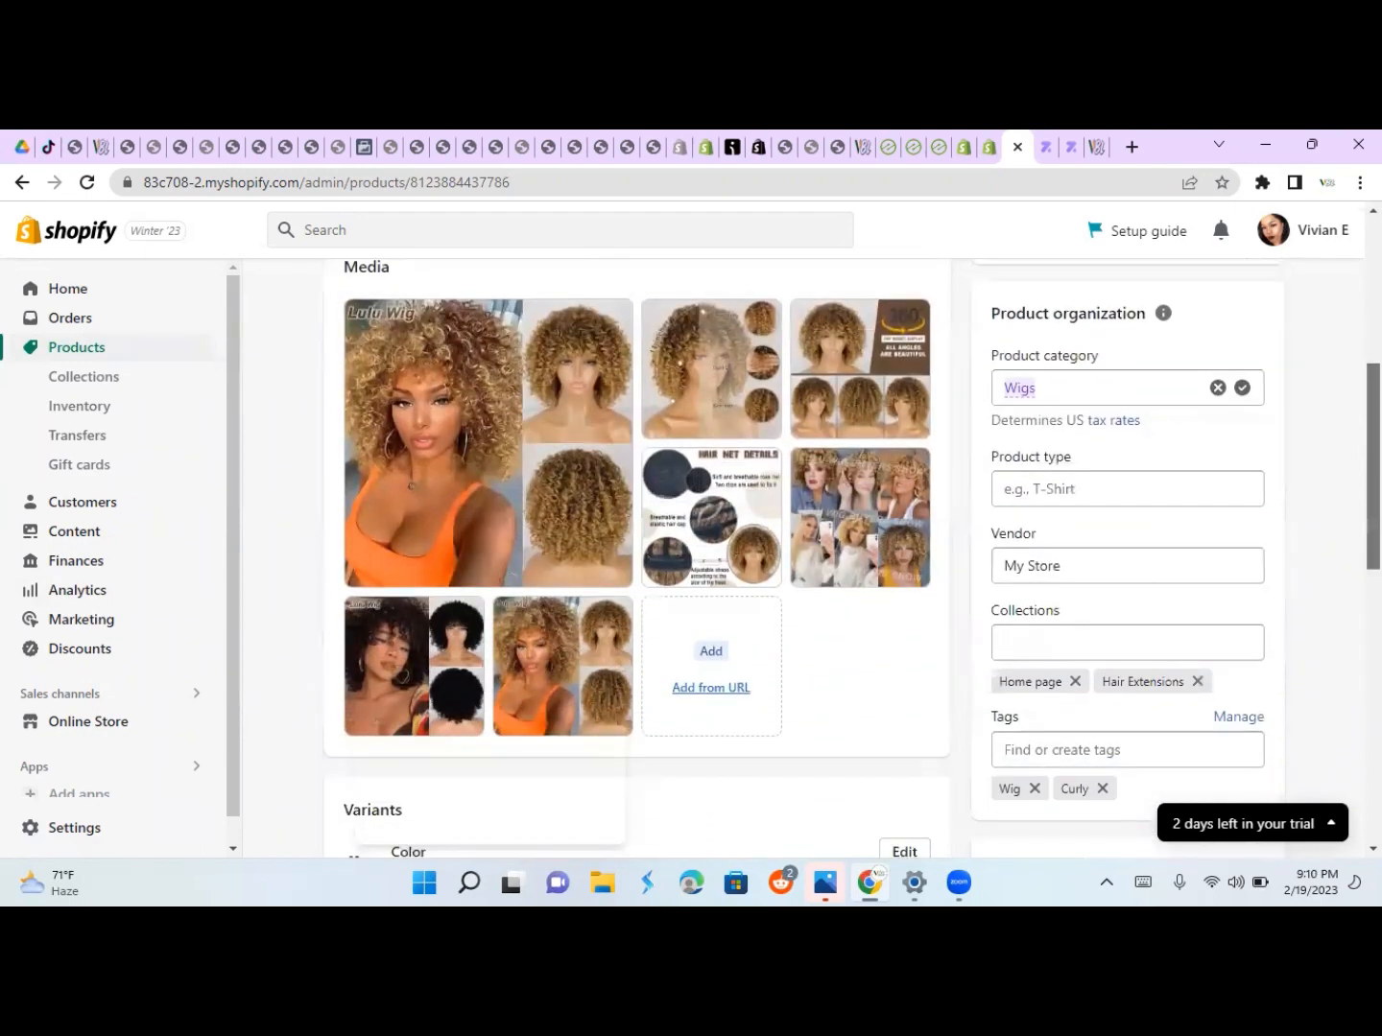
{"action": "scroll", "coordinate": [634, 537], "scroll_direction": "down", "scroll_amount": 3}
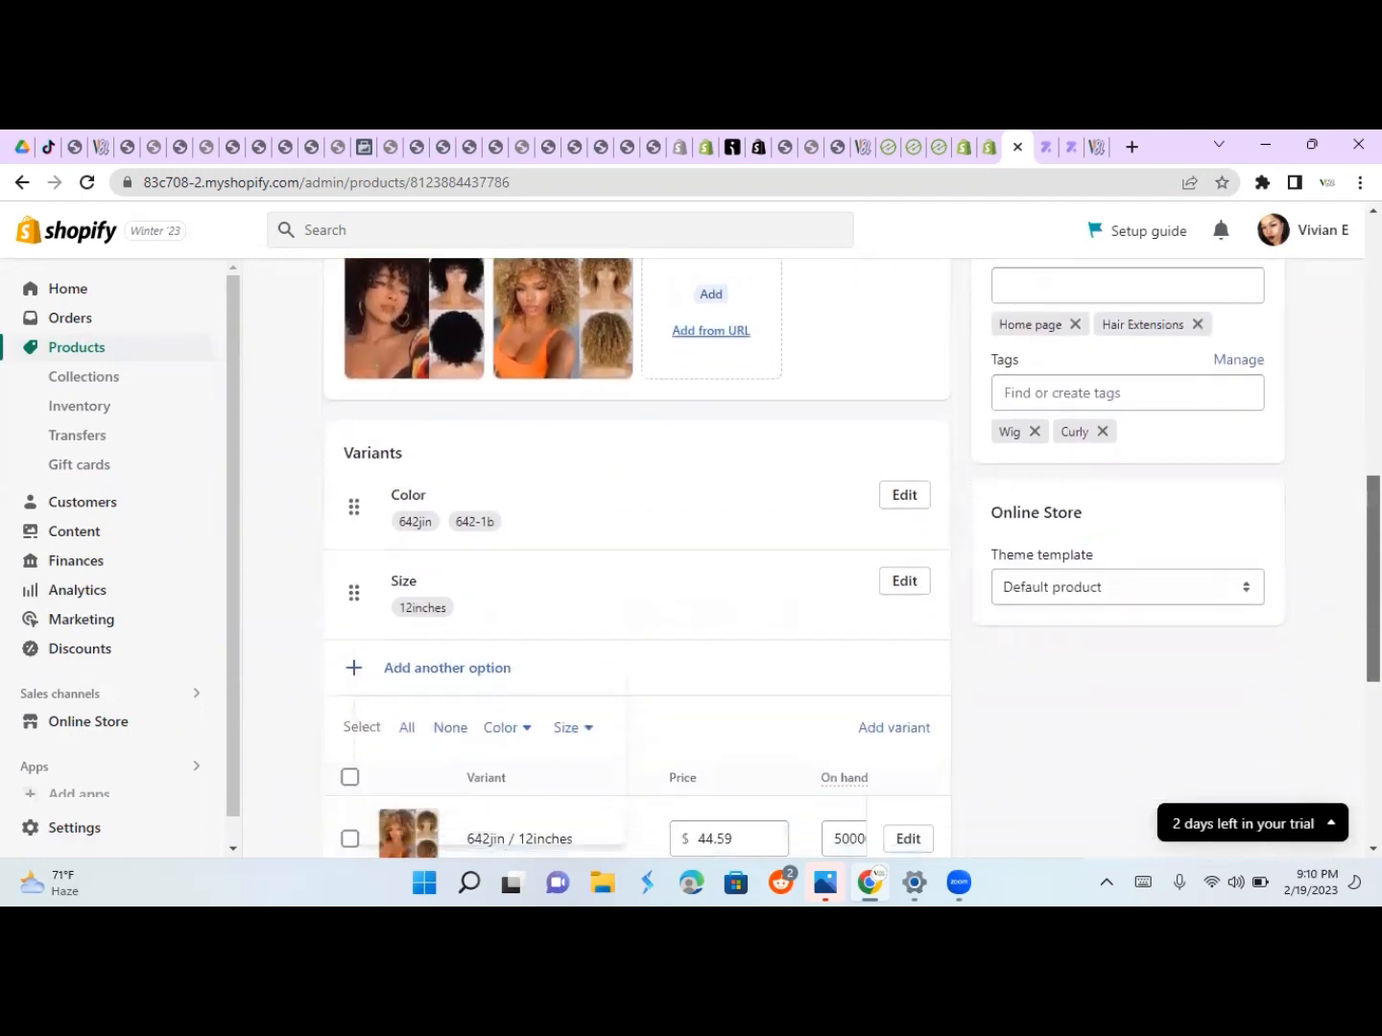
{"action": "scroll", "coordinate": [633, 557], "scroll_direction": "down", "scroll_amount": 4}
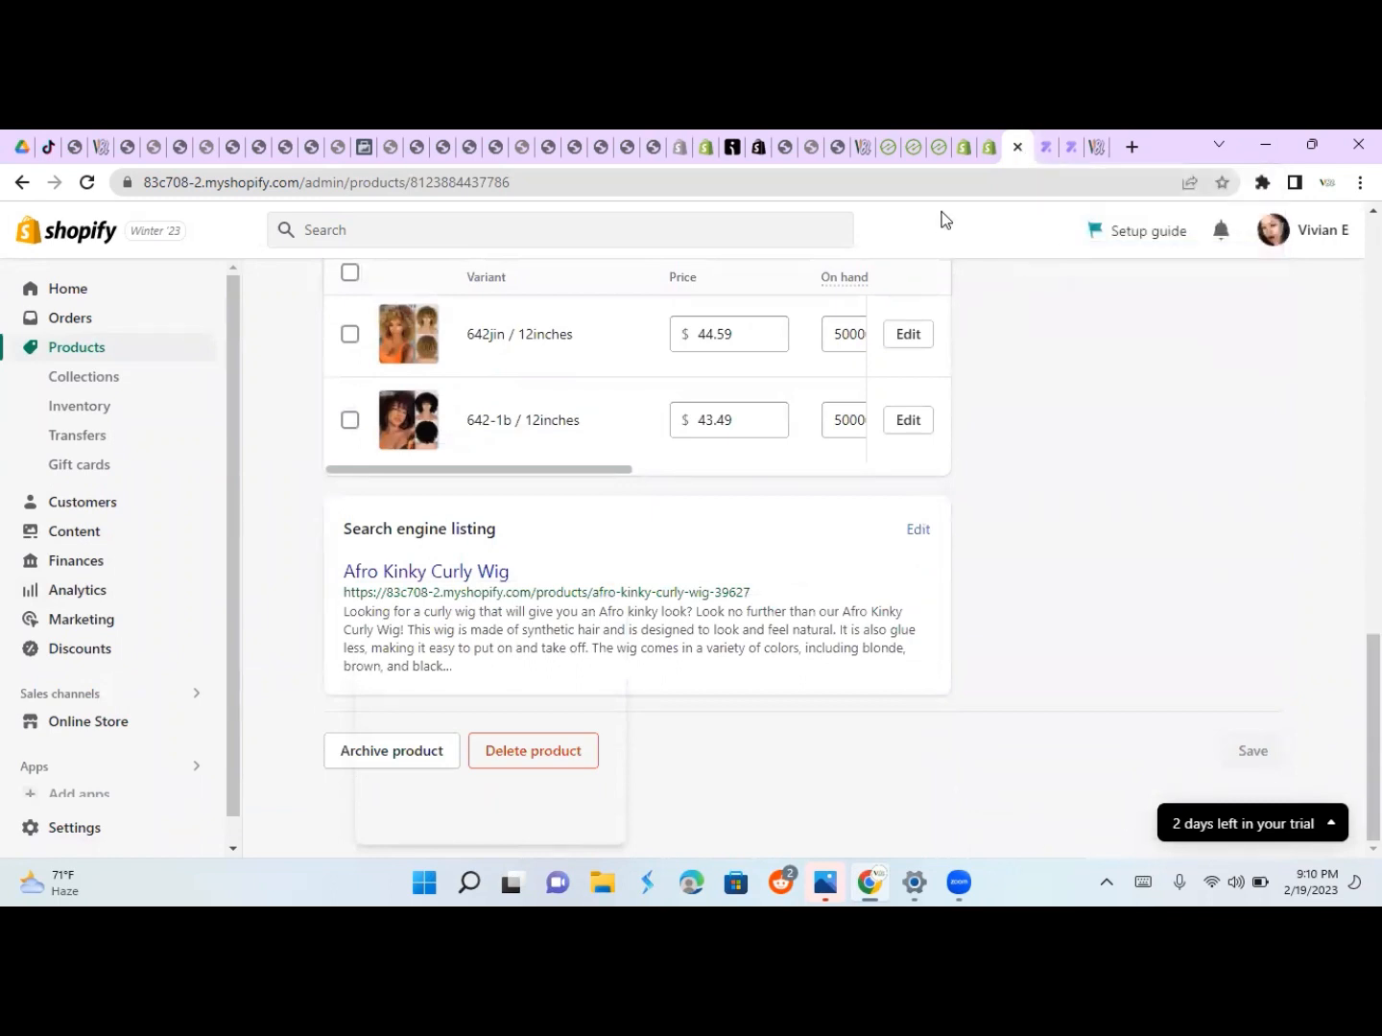
- Switch back to Zendrop and view the dashboard's fulfilled orders chart and sales overview
{"action": "left_click", "coordinate": [1044, 147]}
{"action": "left_click", "coordinate": [149, 389]}
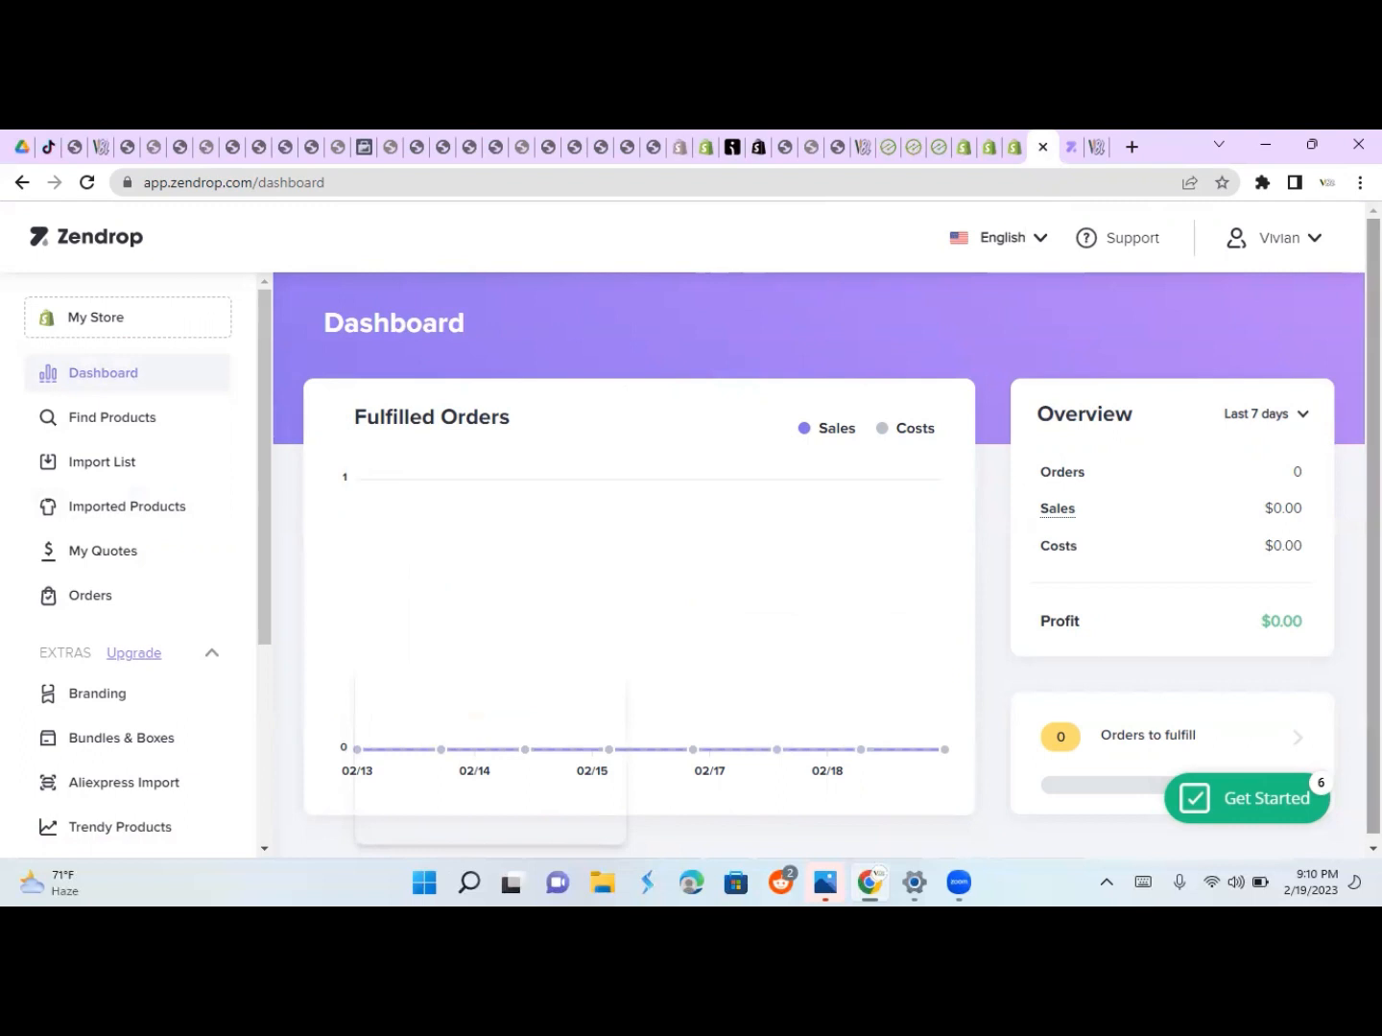
{"action": "scroll", "coordinate": [827, 530], "scroll_direction": "down", "scroll_amount": 1}
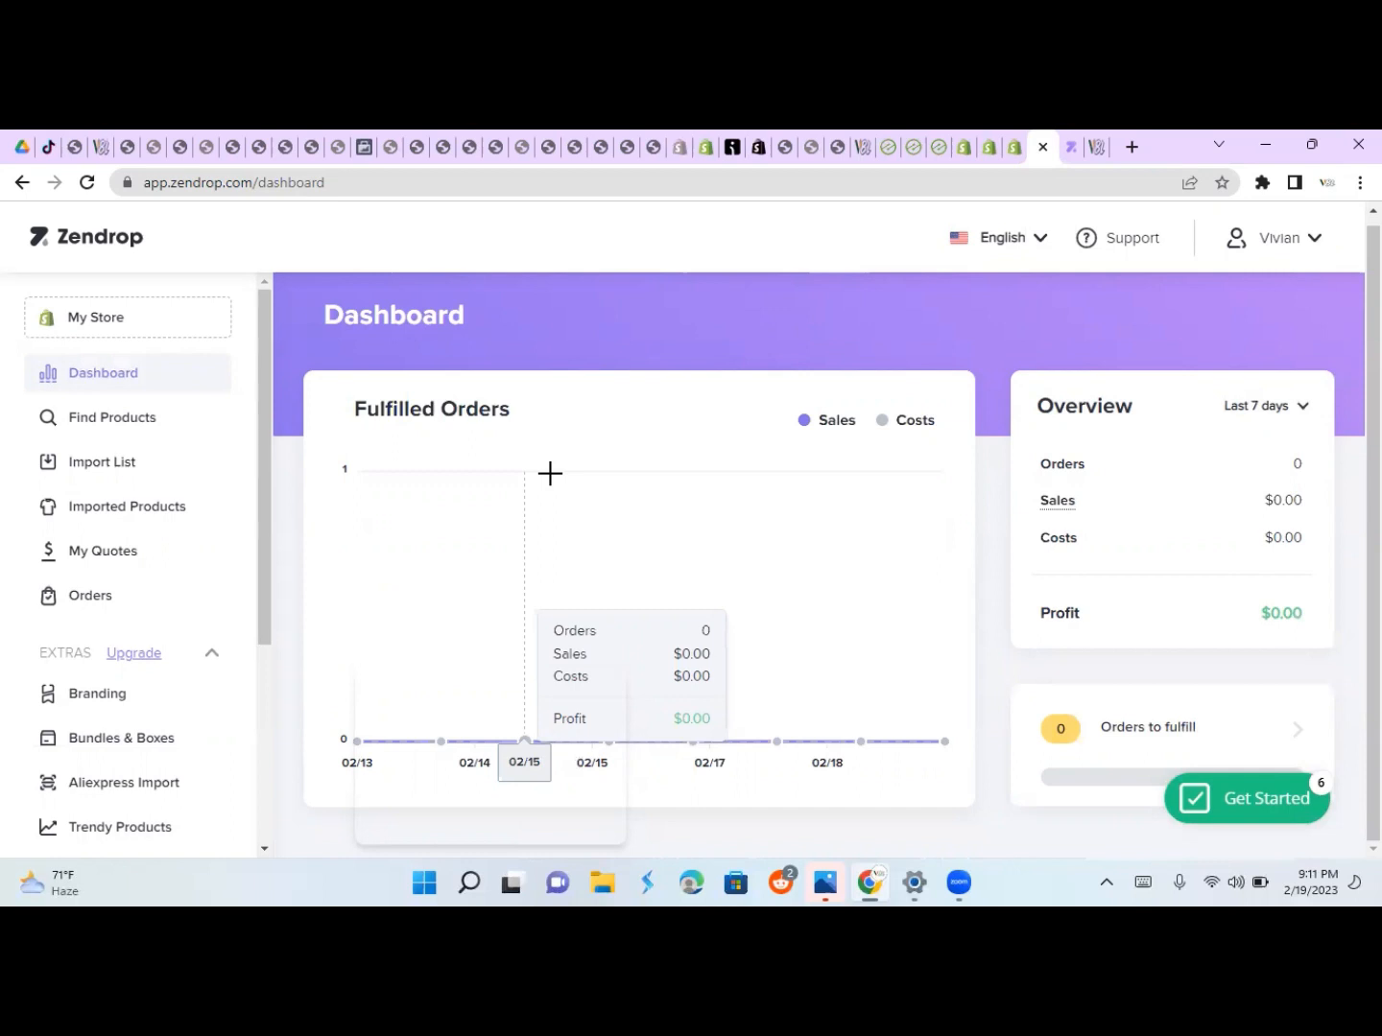
- Return to the wig's product page in Shopify and look through its details from description to search engine listing
{"action": "left_click", "coordinate": [1009, 148]}
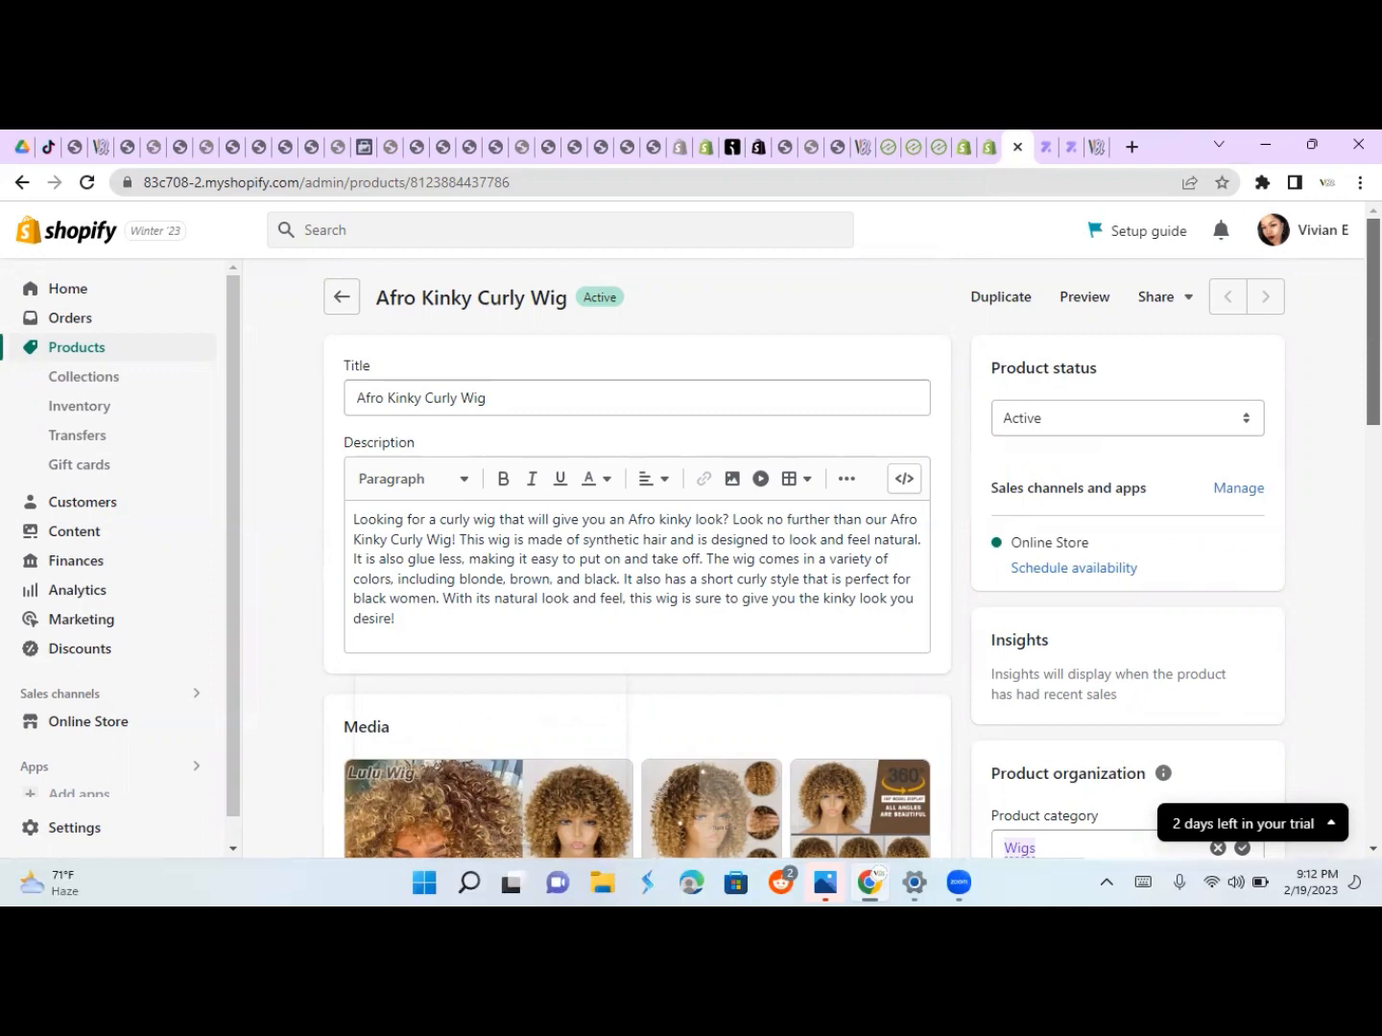
{"action": "scroll", "coordinate": [637, 537], "scroll_direction": "down", "scroll_amount": 4}
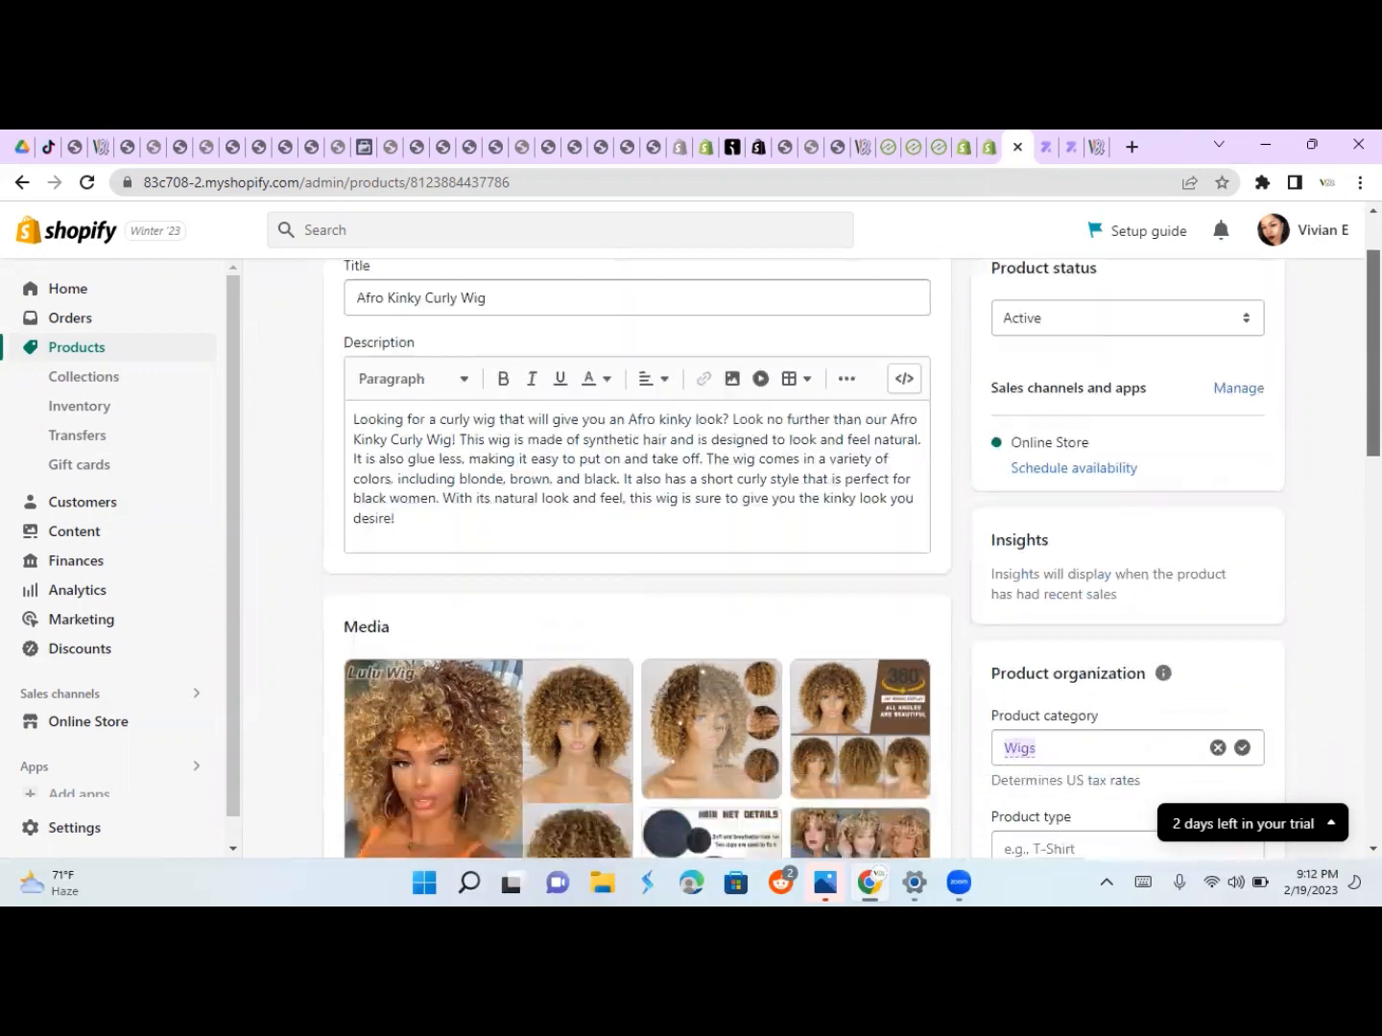
{"action": "scroll", "coordinate": [637, 557], "scroll_direction": "down", "scroll_amount": 1}
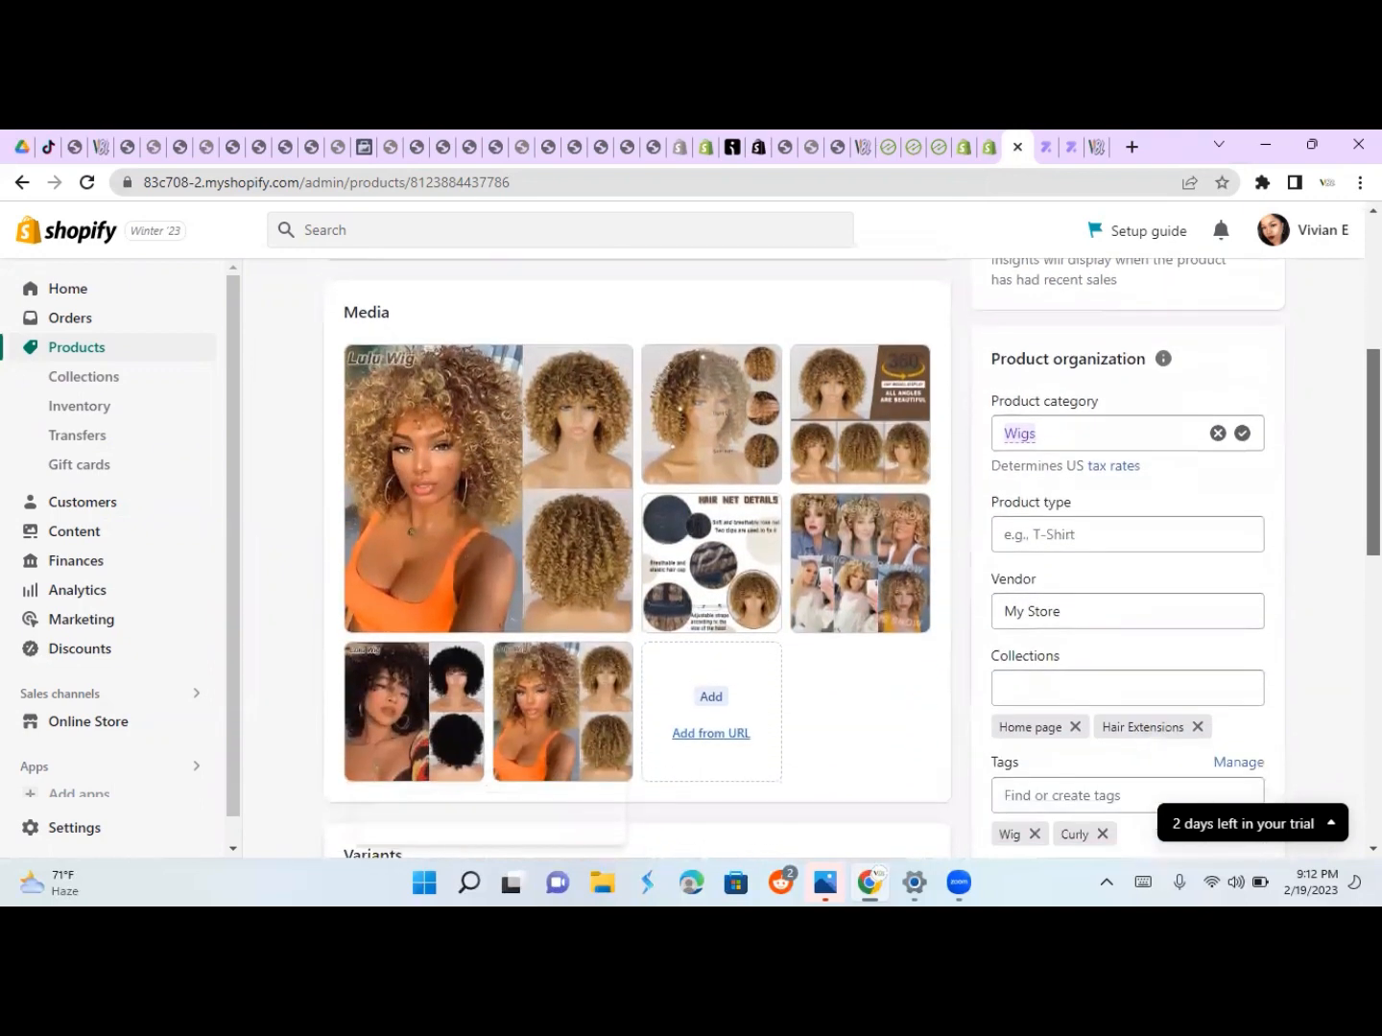
{"action": "scroll", "coordinate": [637, 556], "scroll_direction": "down", "scroll_amount": 9}
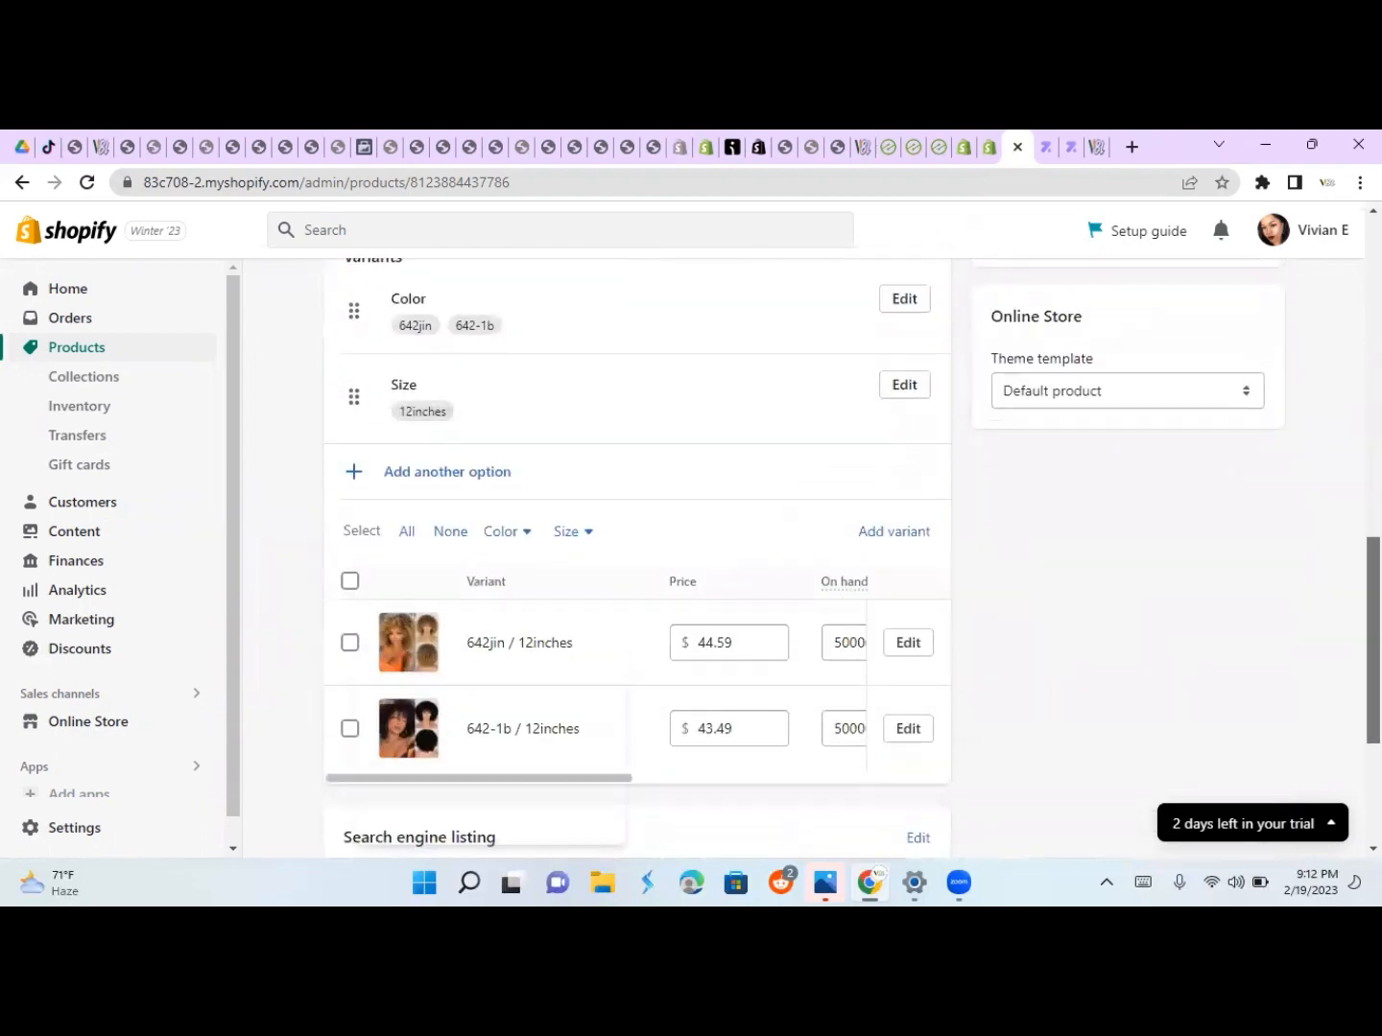
{"action": "scroll", "coordinate": [637, 556], "scroll_direction": "down", "scroll_amount": 1}
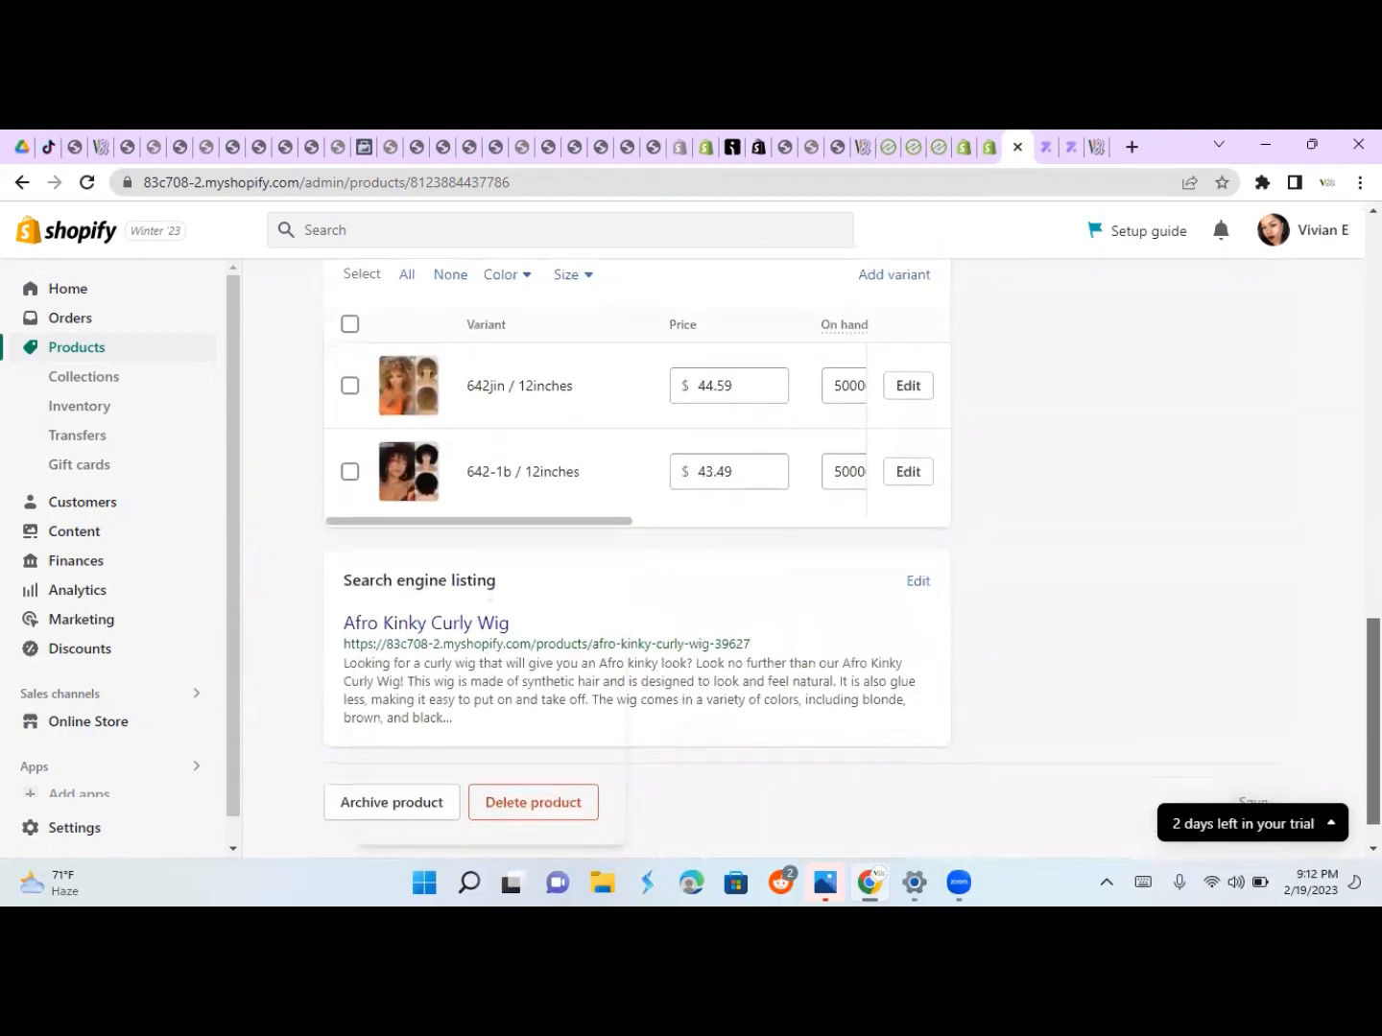
{"action": "scroll", "coordinate": [637, 557], "scroll_direction": "up", "scroll_amount": 5}
{"action": "scroll", "coordinate": [1341, 511], "scroll_direction": "up", "scroll_amount": 5}
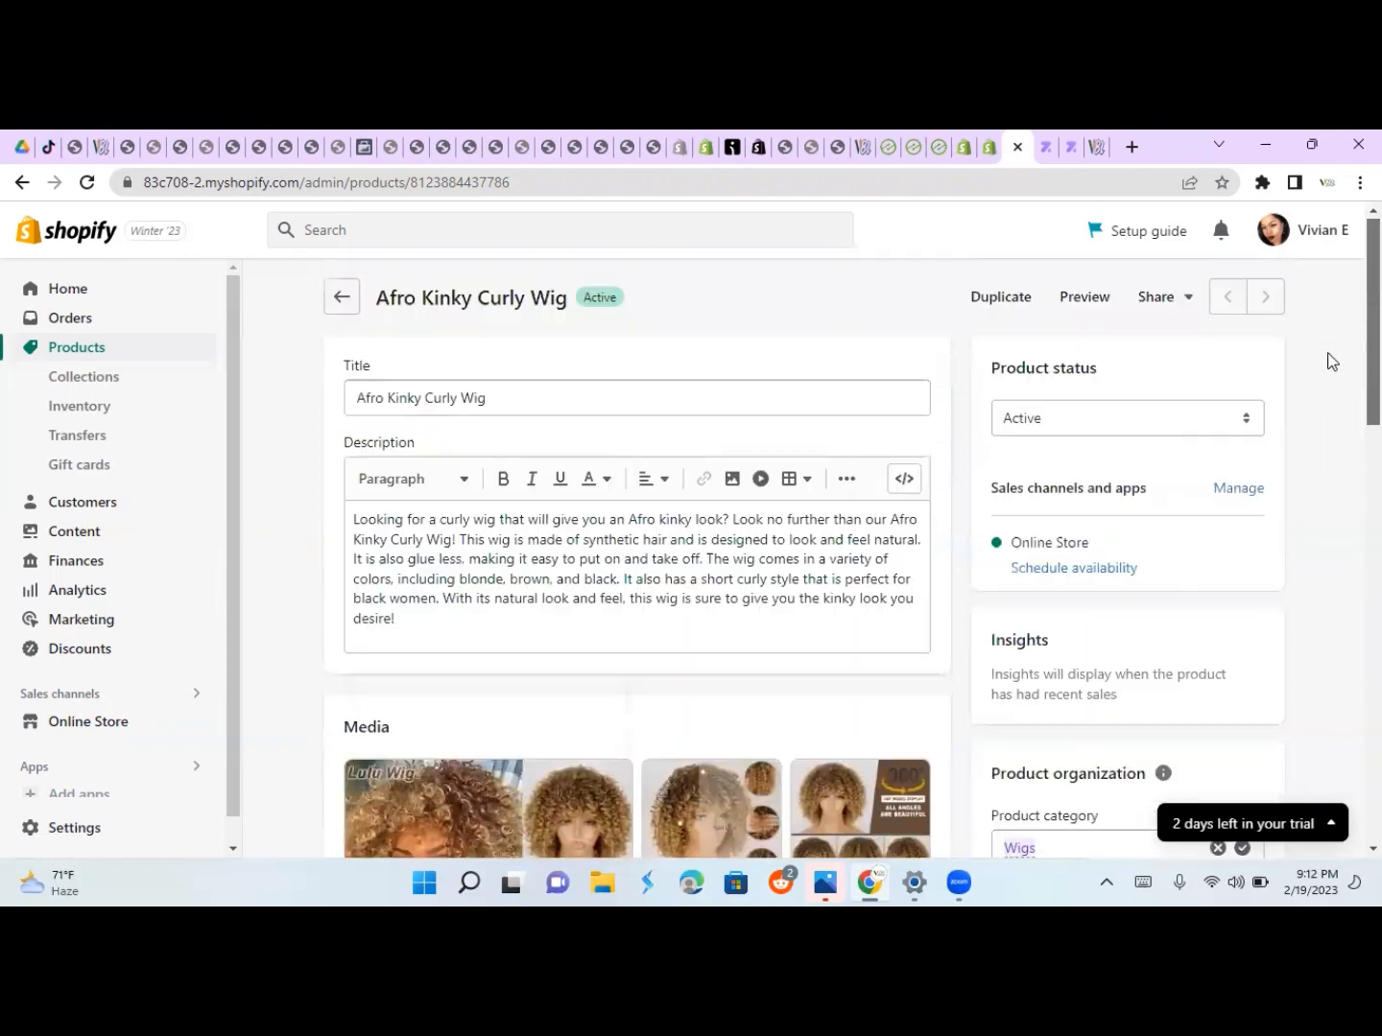
- Preview the wig's product page in the online store, look through it, and close the preview
{"action": "left_click", "coordinate": [1085, 305]}
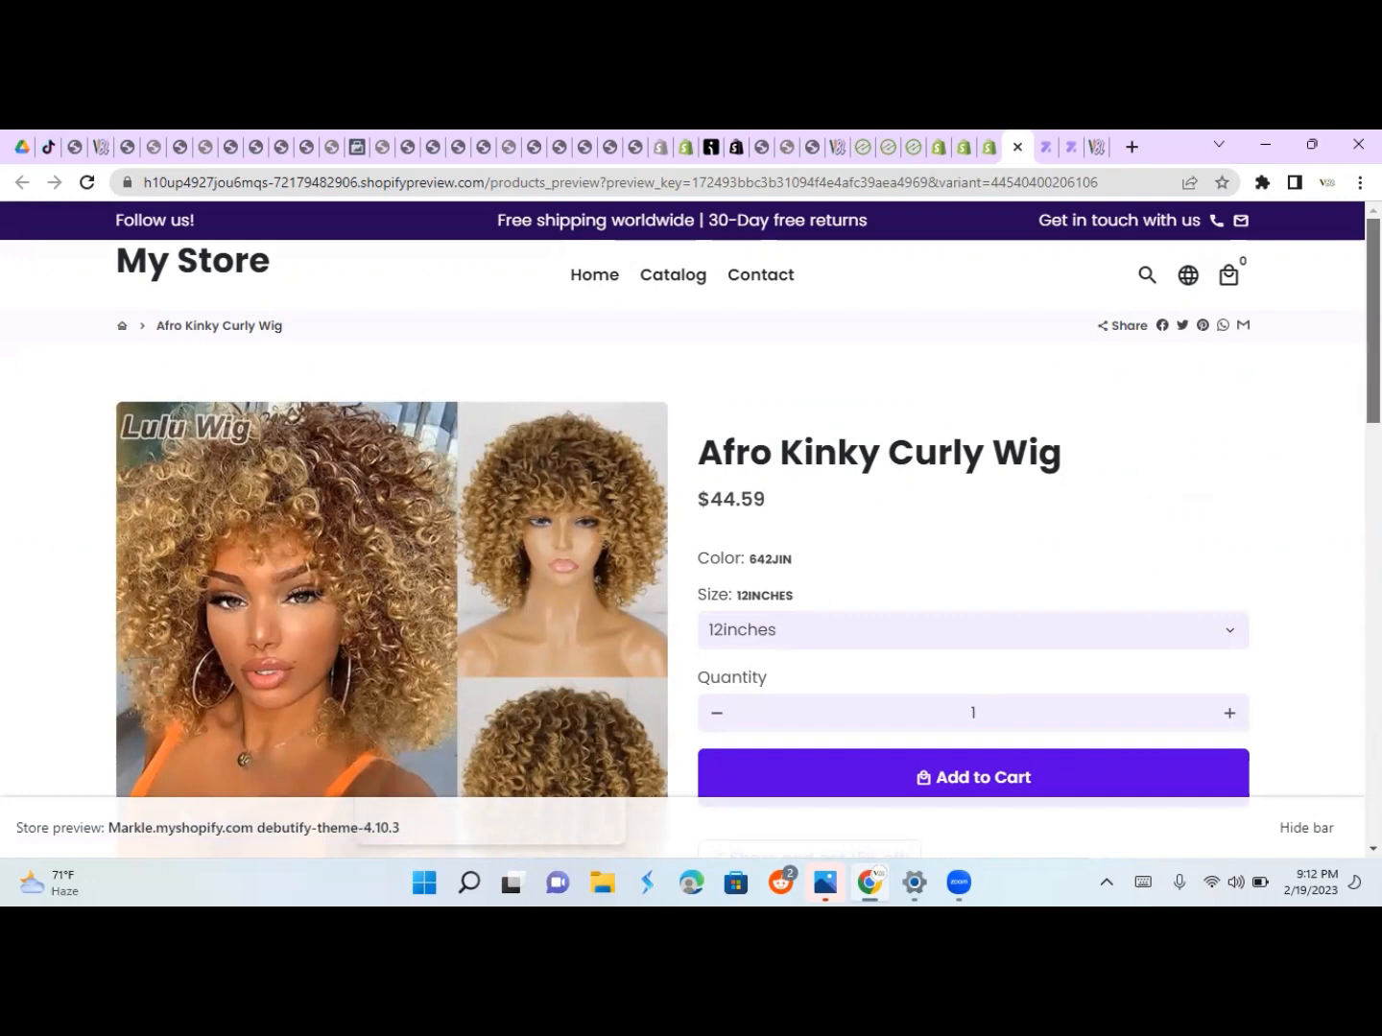
{"action": "left_click_drag", "start_coordinate": [1373, 320], "coordinate": [1373, 669]}
{"action": "scroll", "coordinate": [1329, 395], "scroll_direction": "up", "scroll_amount": 15}
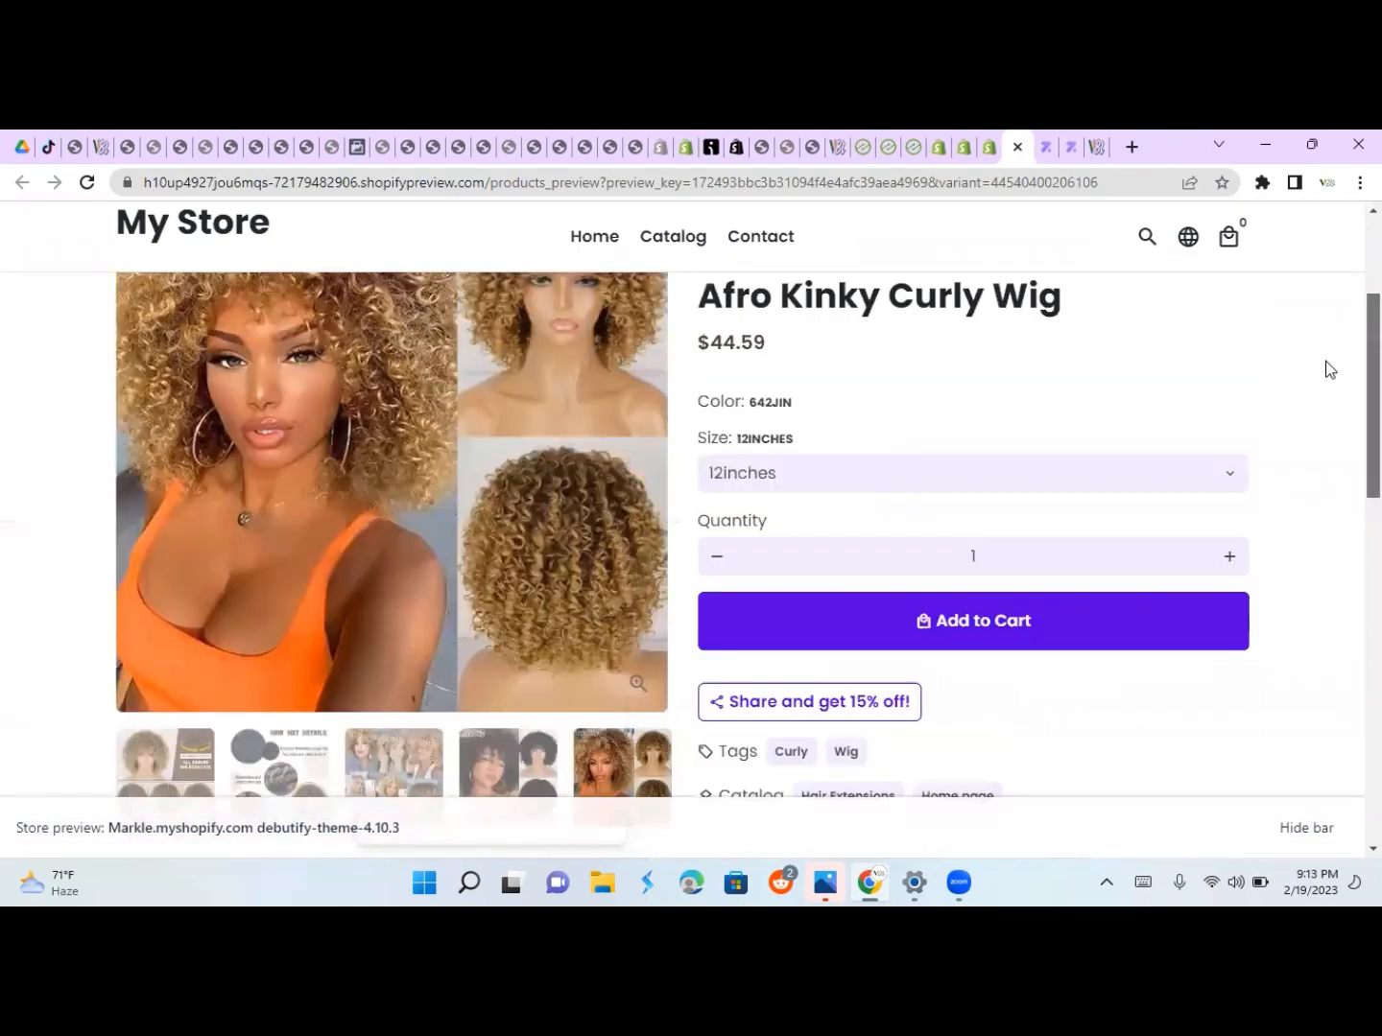
{"action": "key", "text": "ctrl+w"}
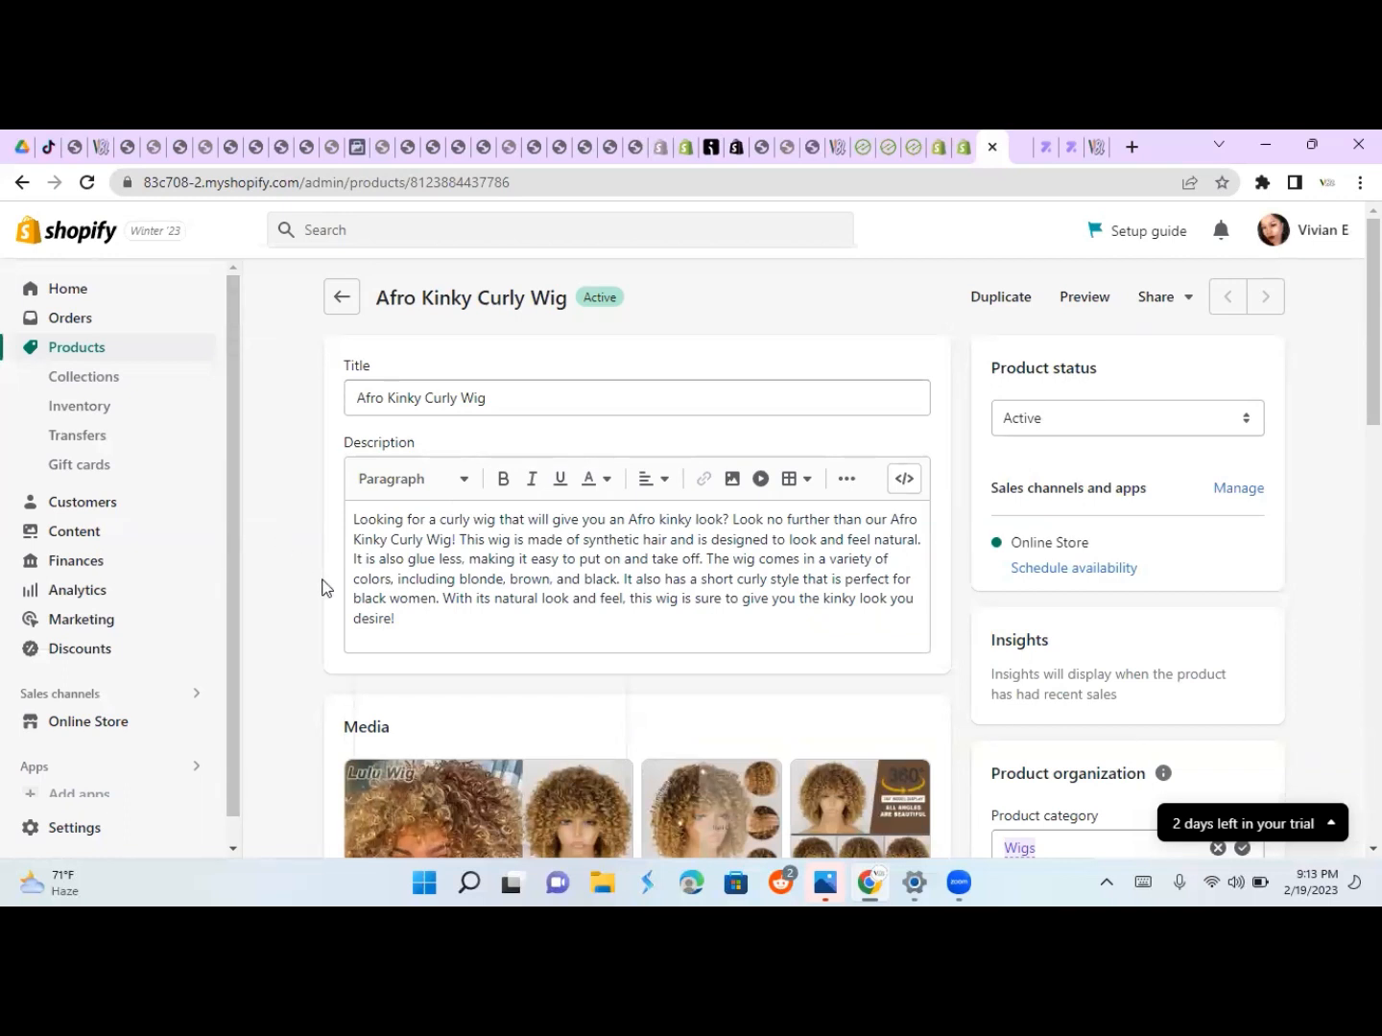
- Start a new product titled "Pink Hair" with the description "This pink hair is so lovely. A must have for everyone........"
{"action": "left_click", "coordinate": [342, 296]}
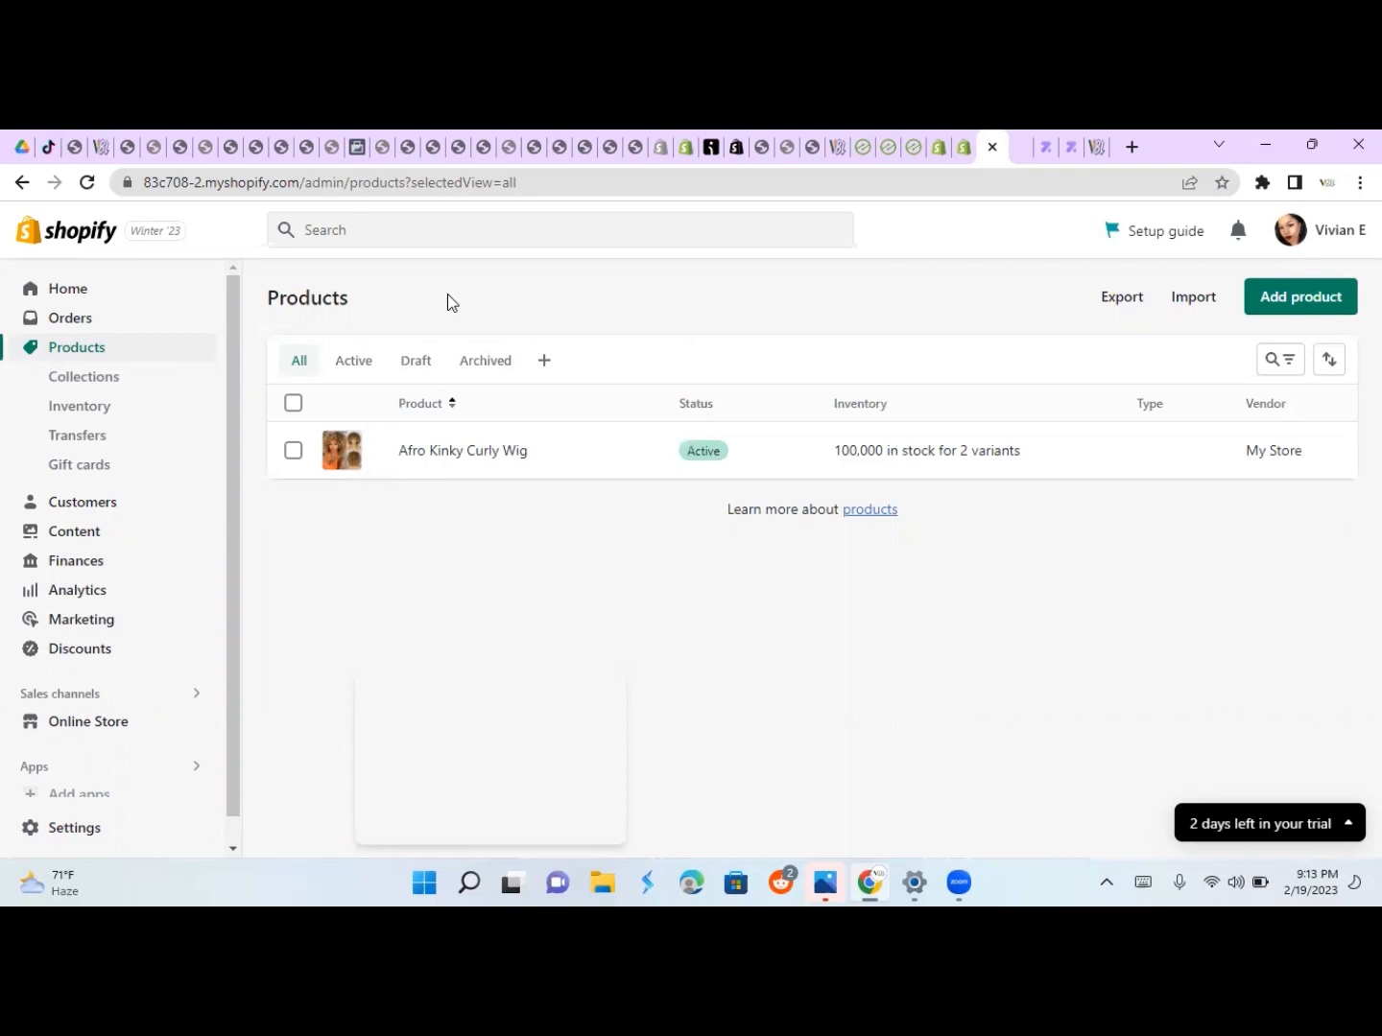
{"action": "left_click", "coordinate": [1272, 300]}
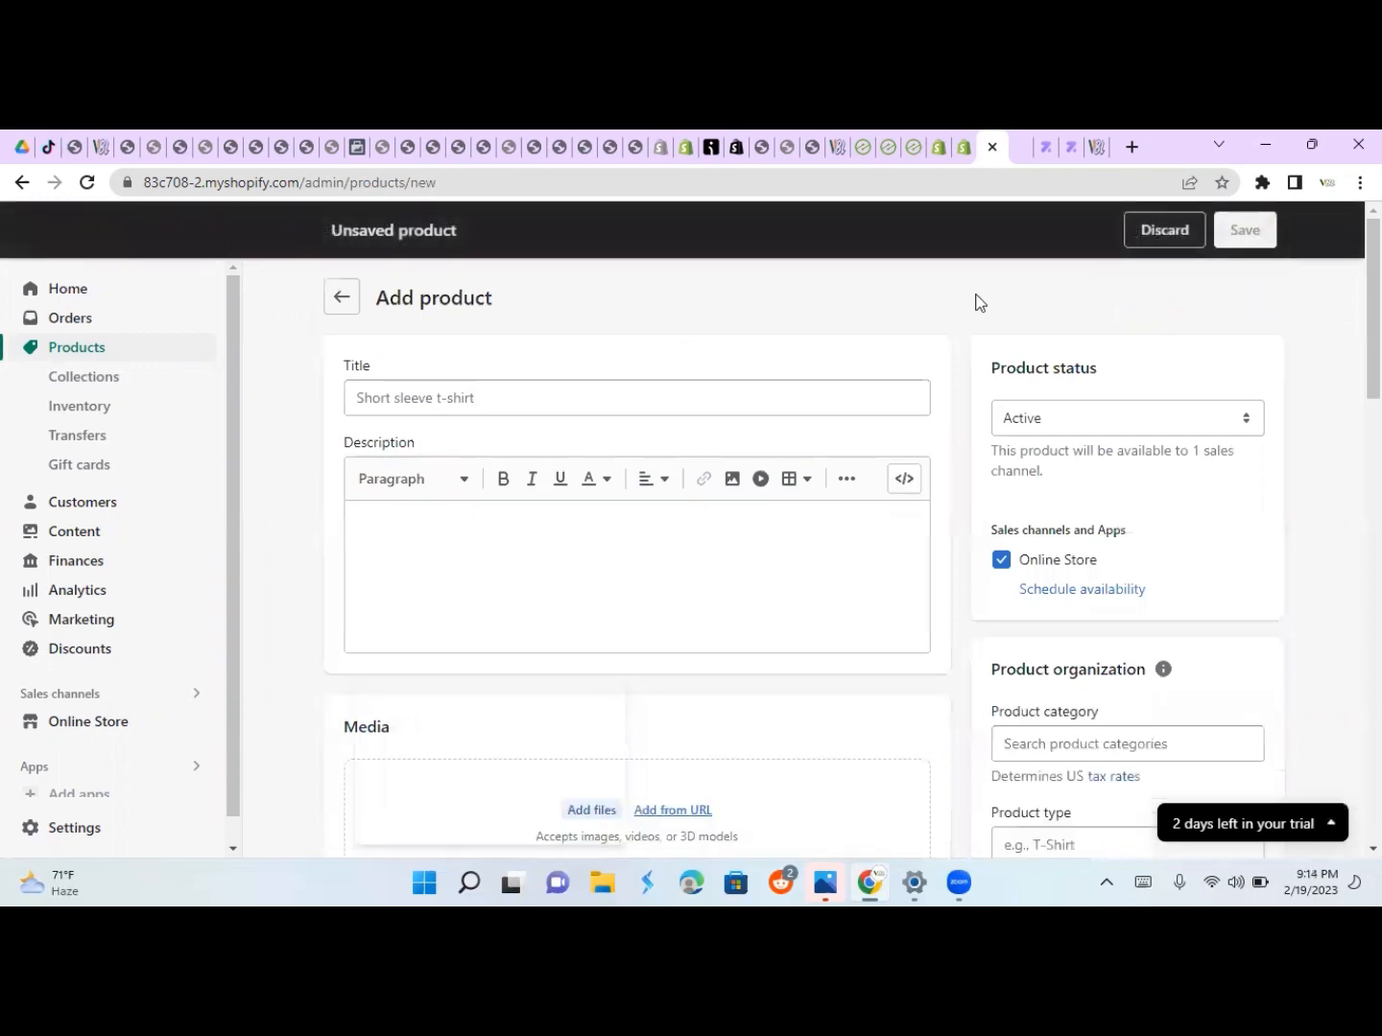
{"action": "left_click", "coordinate": [496, 401]}
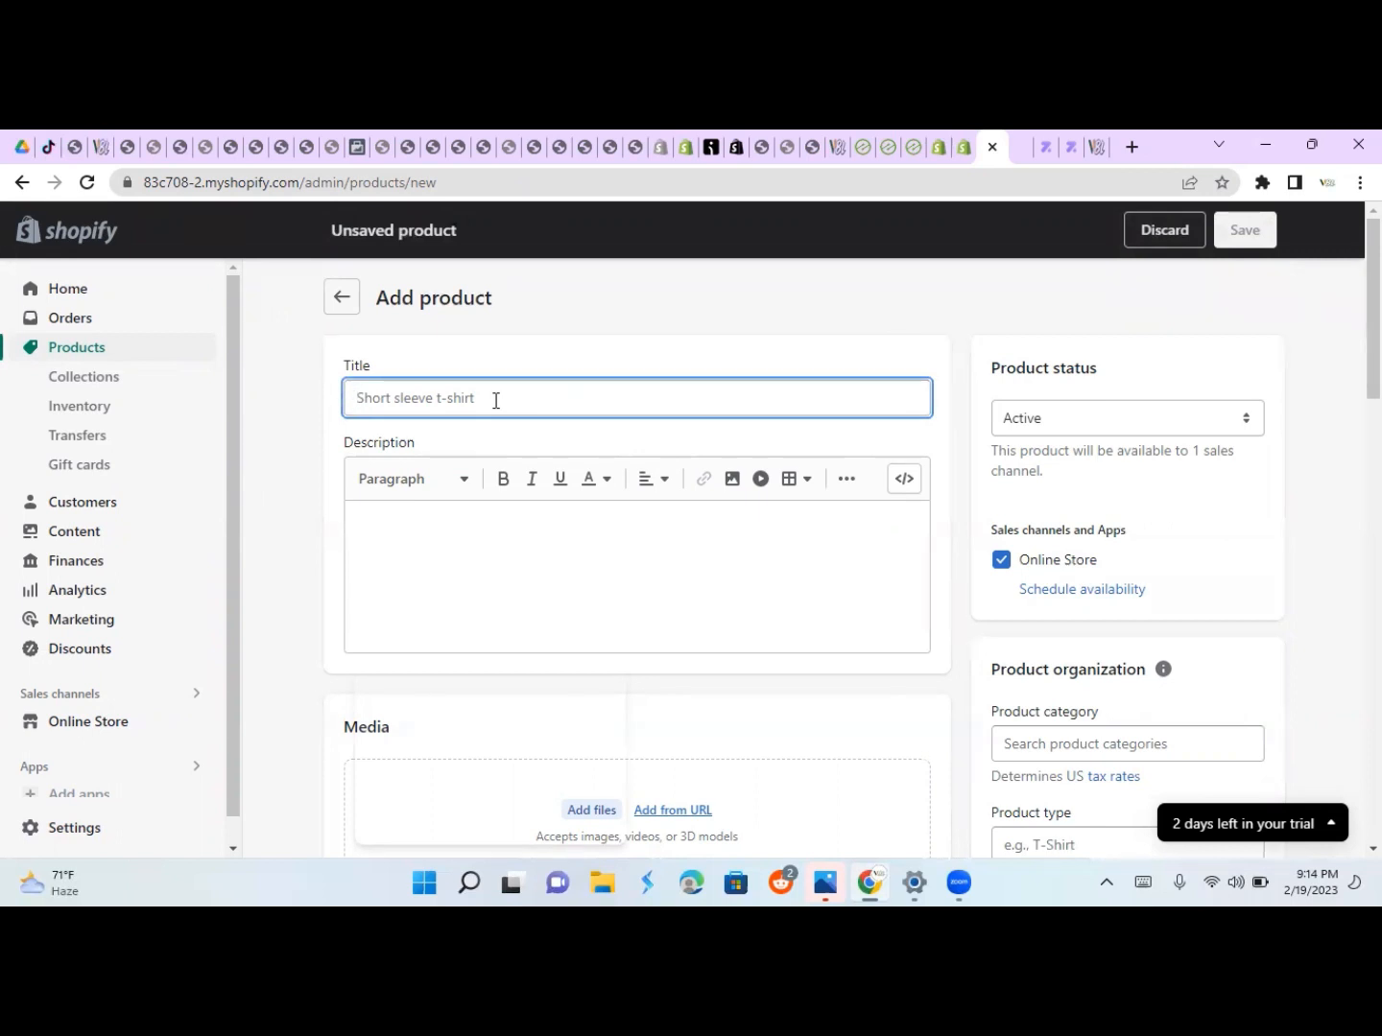
{"action": "type", "text": "Pink Hair"}
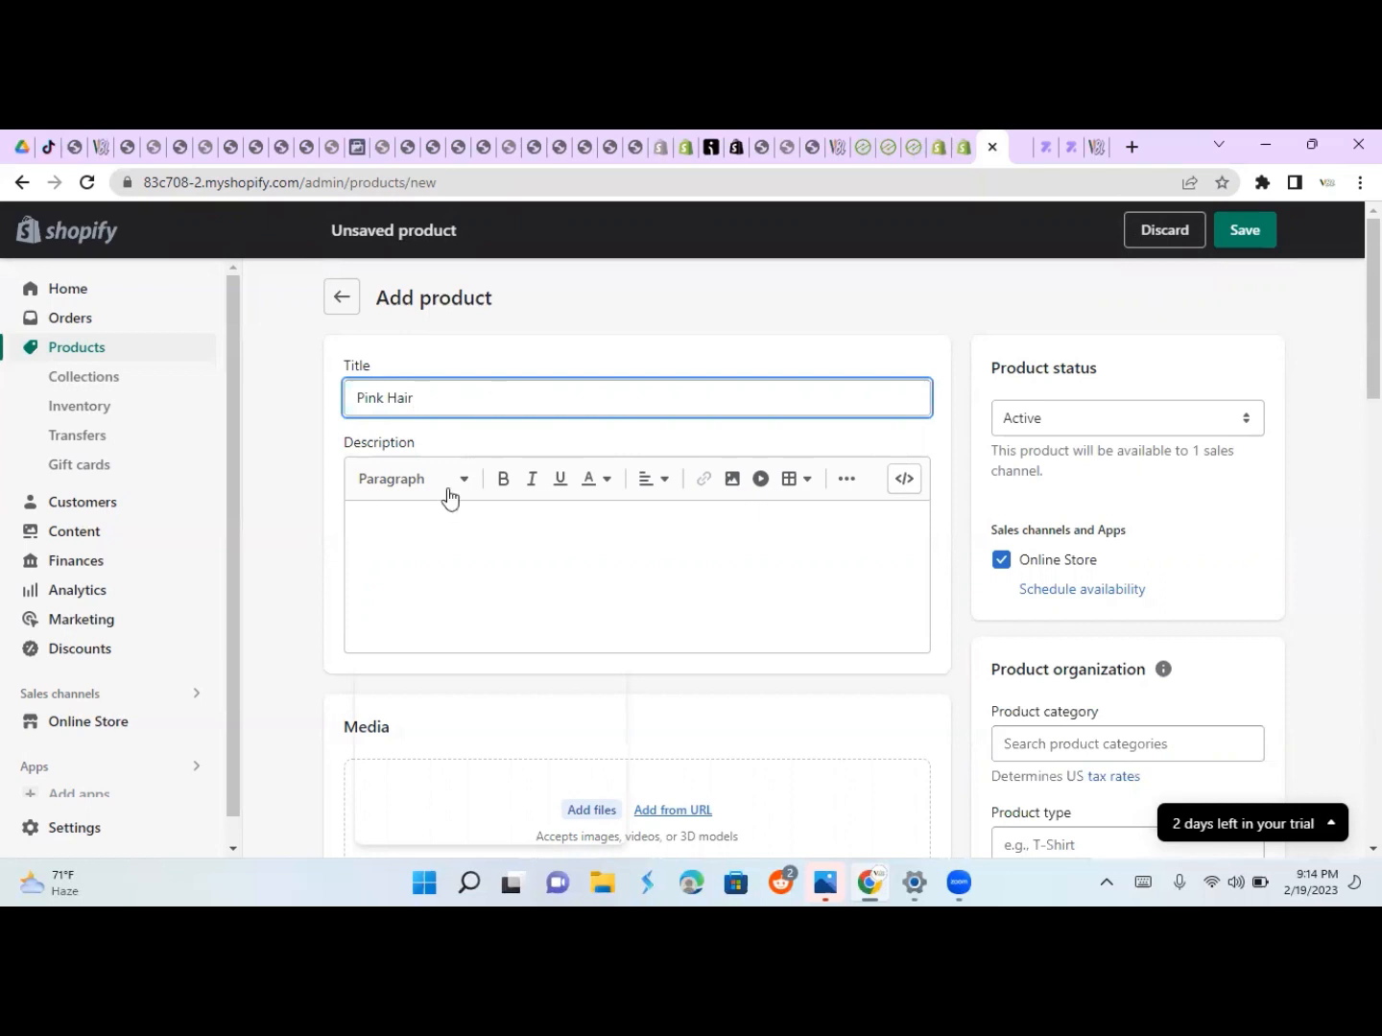
{"action": "left_click", "coordinate": [425, 540]}
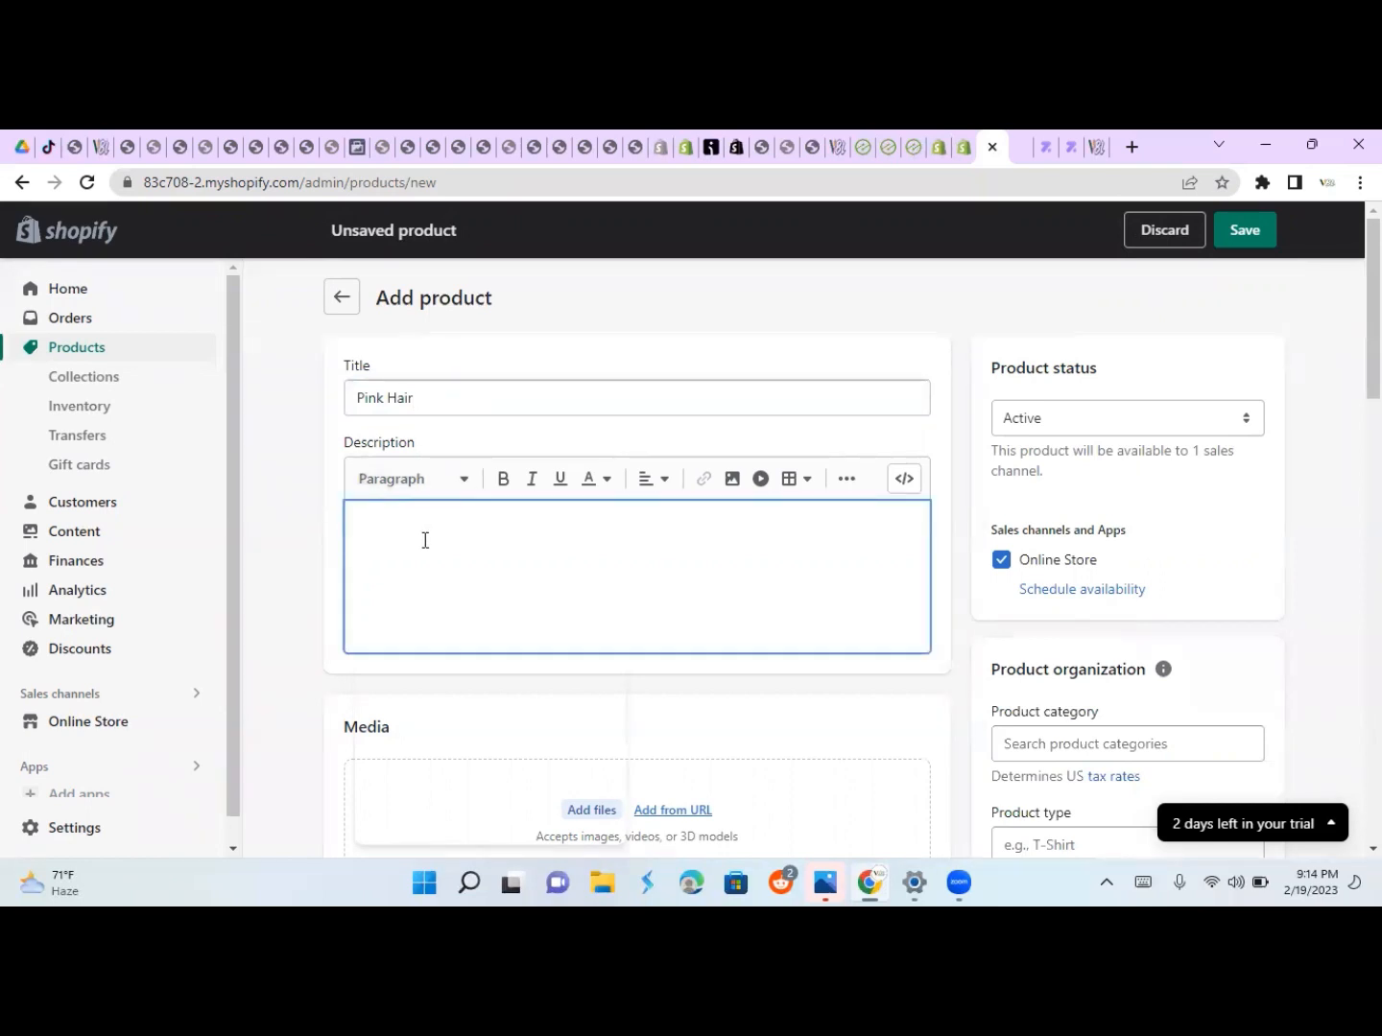
{"action": "type", "text": "This pink hair is so lovely. A must have for everyone........"}
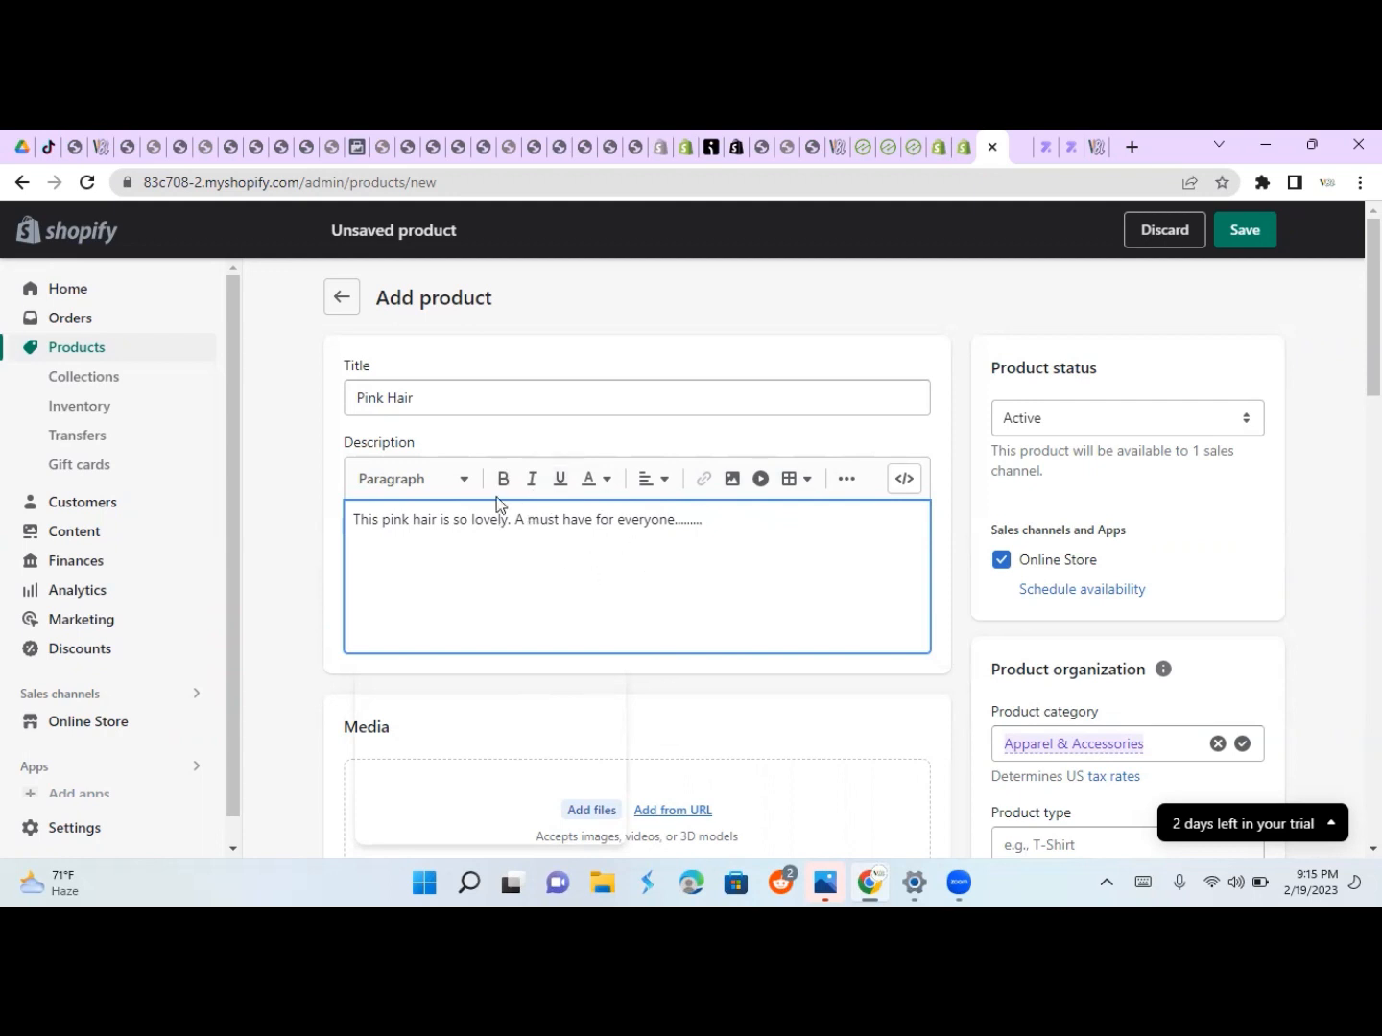
- Add the pink braided hair image file to the new product's media
{"action": "left_click_drag", "start_coordinate": [1373, 279], "coordinate": [1373, 368]}
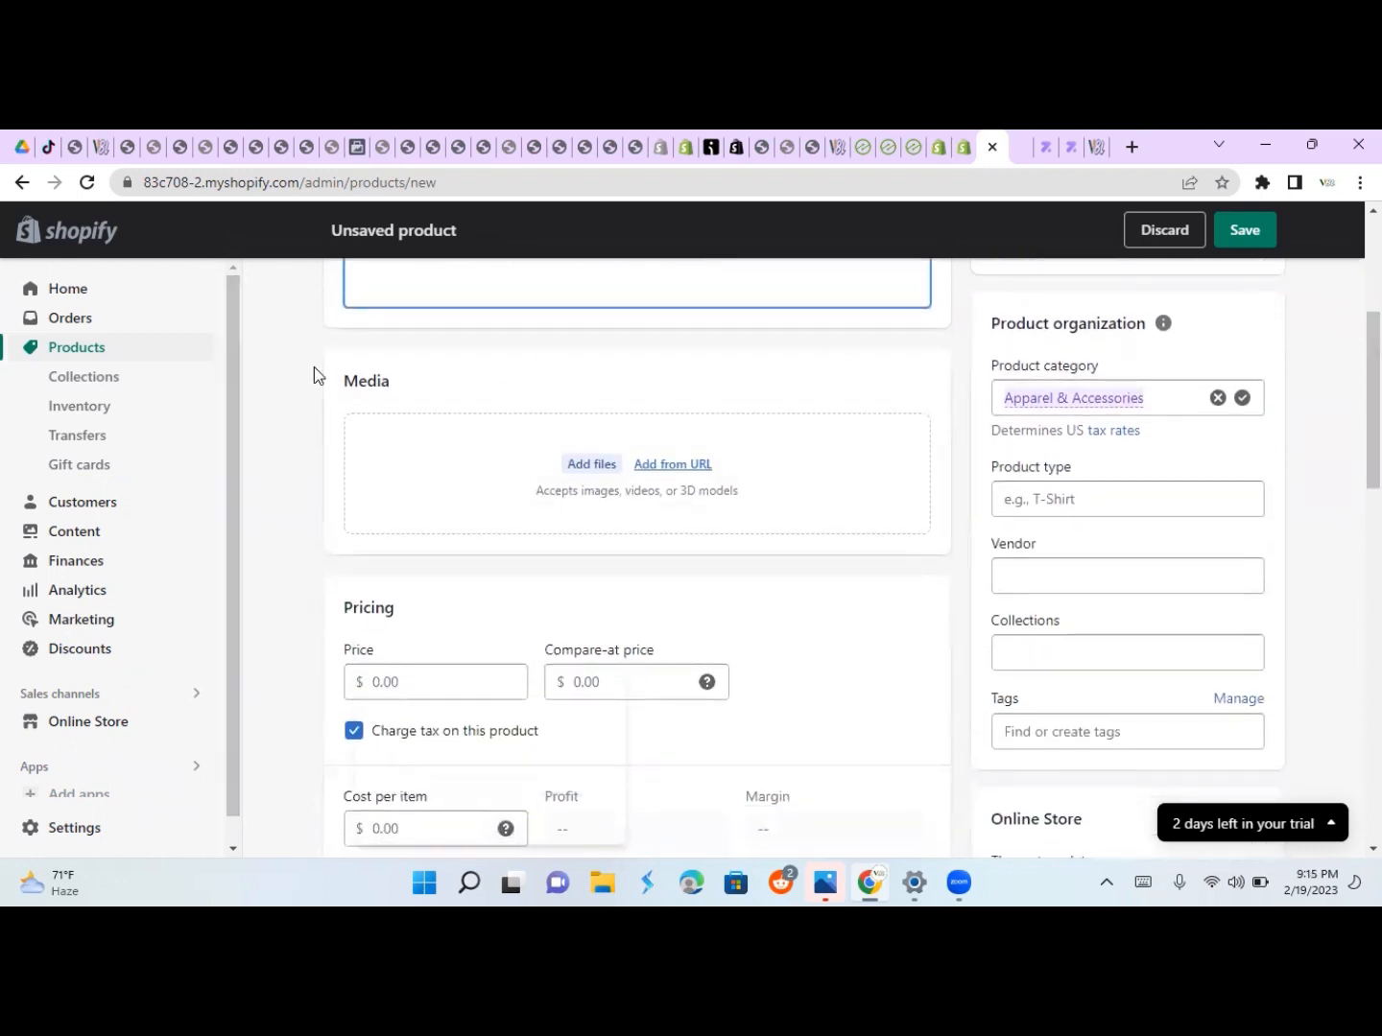
{"action": "left_click", "coordinate": [582, 467]}
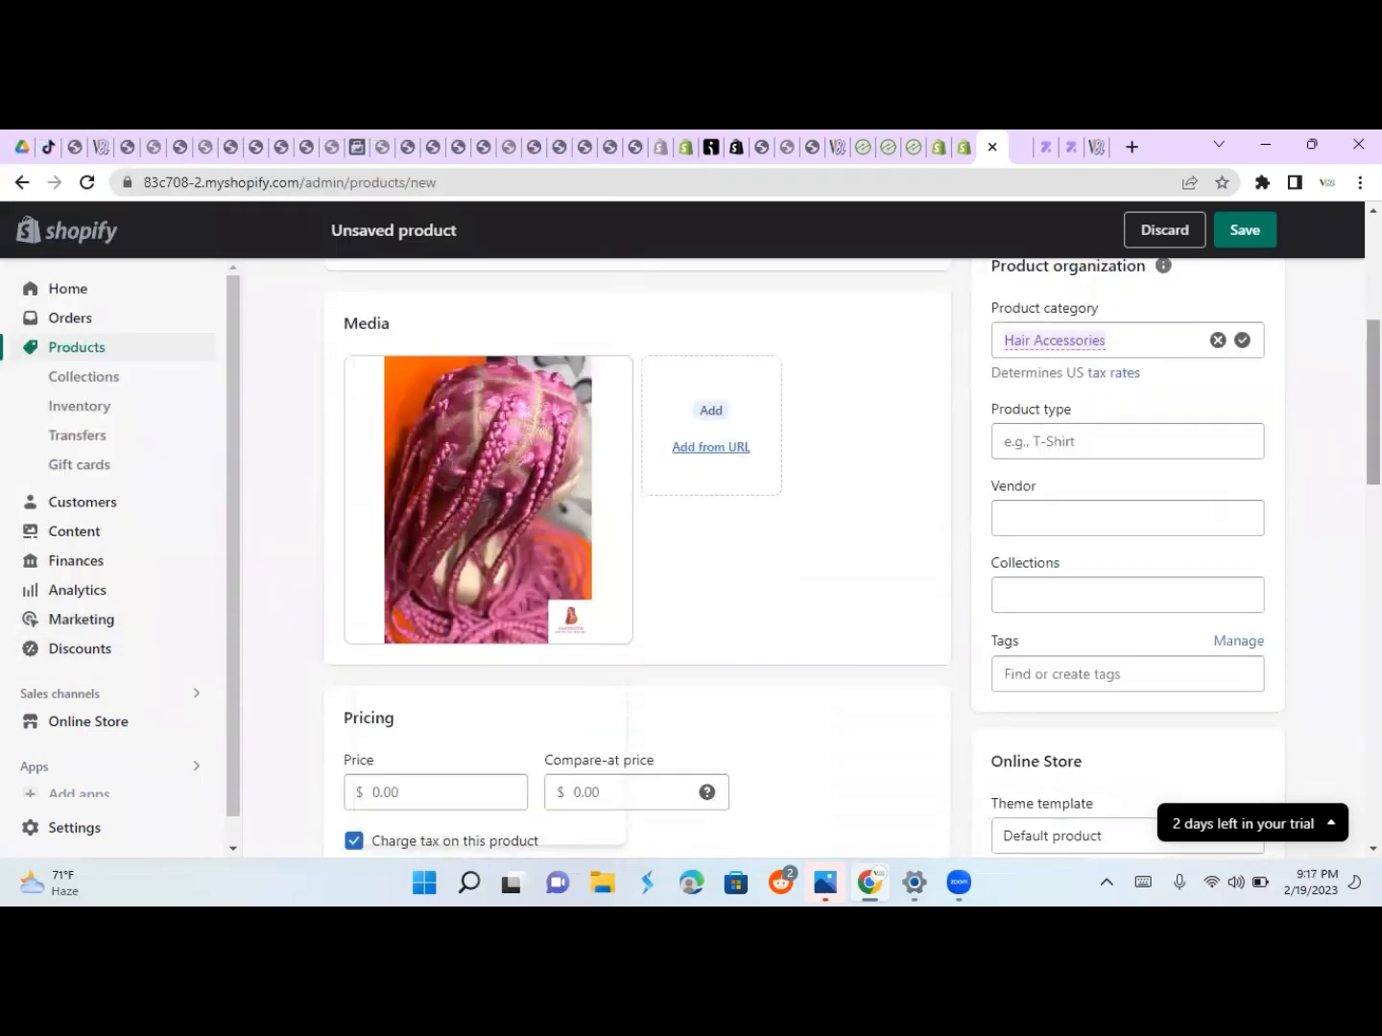
- Set the new product's price to $90 and its compare-at price to $120
{"action": "scroll", "coordinate": [637, 557], "scroll_direction": "down", "scroll_amount": 3}
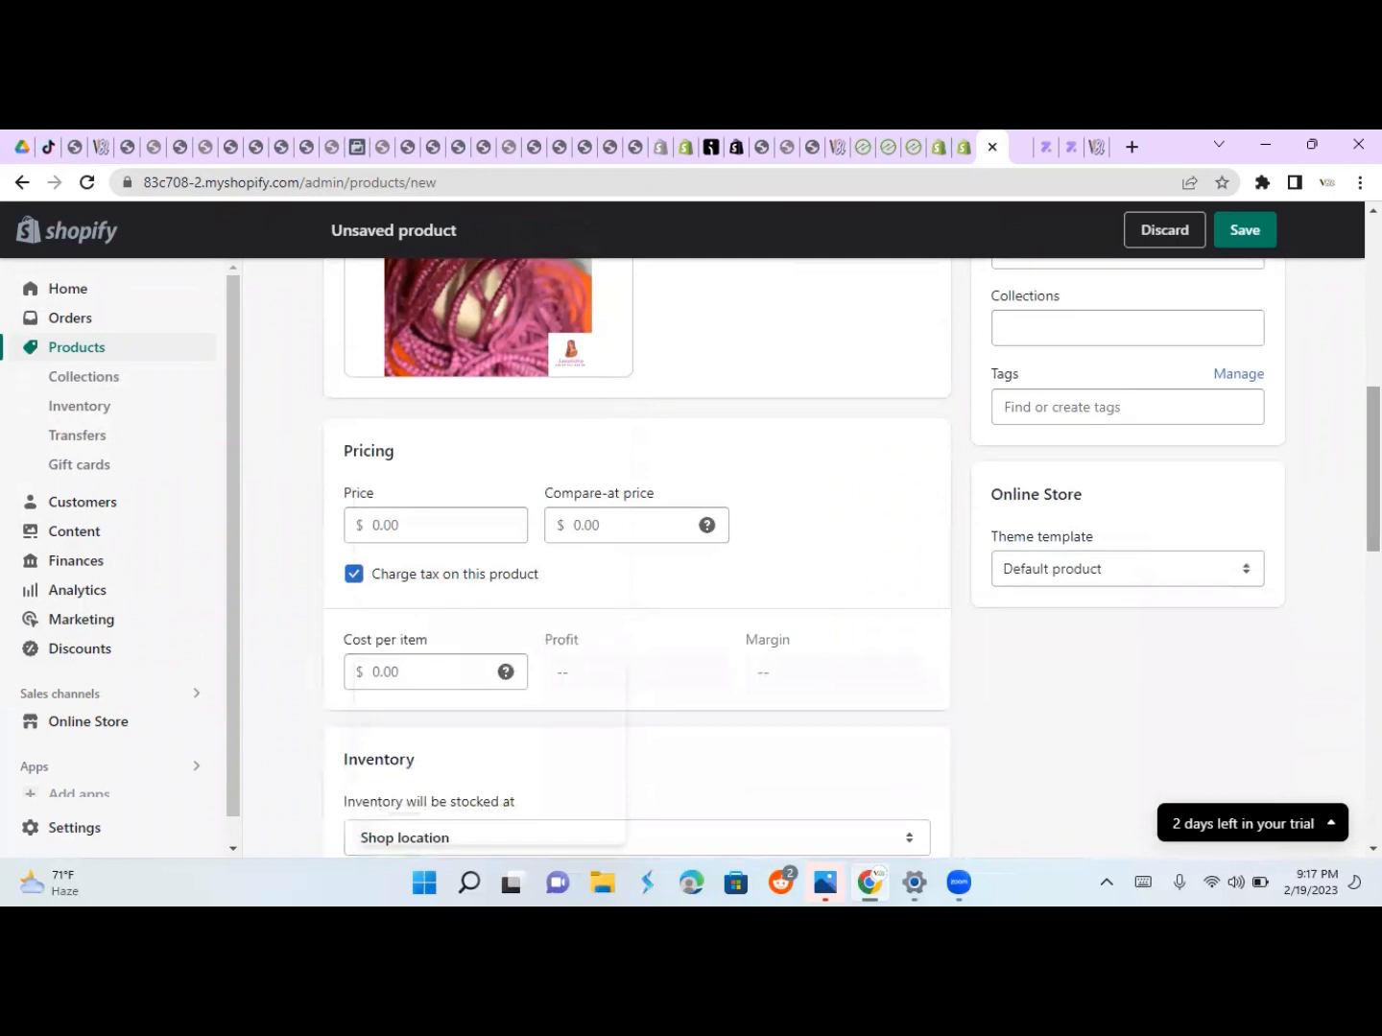
{"action": "left_click", "coordinate": [382, 534]}
{"action": "type", "text": "90"}
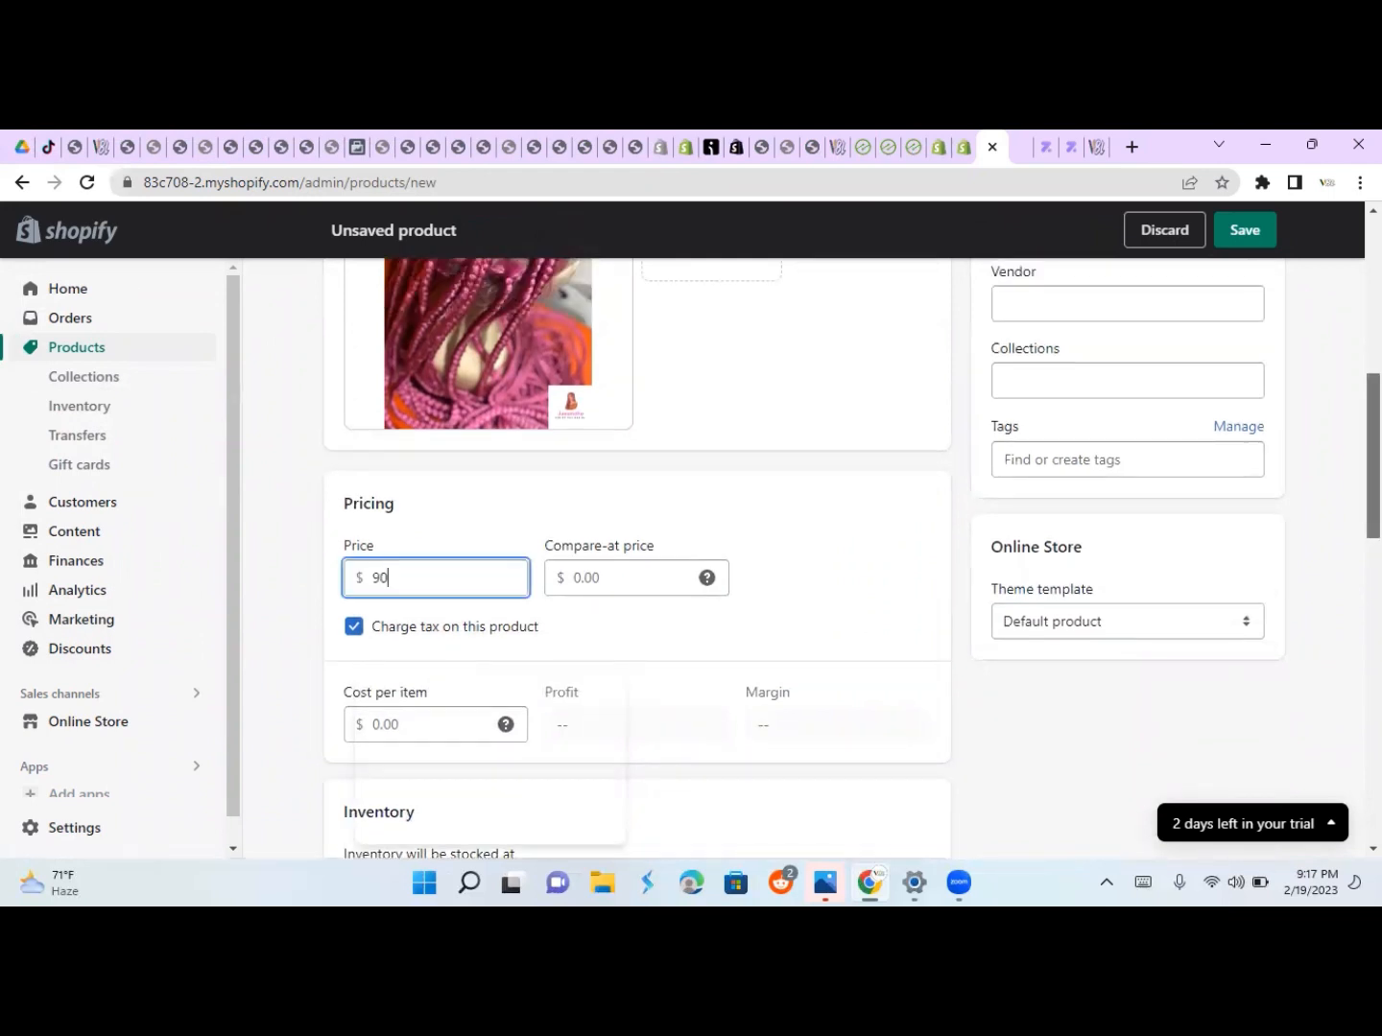
{"action": "scroll", "coordinate": [1064, 515], "scroll_direction": "down", "scroll_amount": 1}
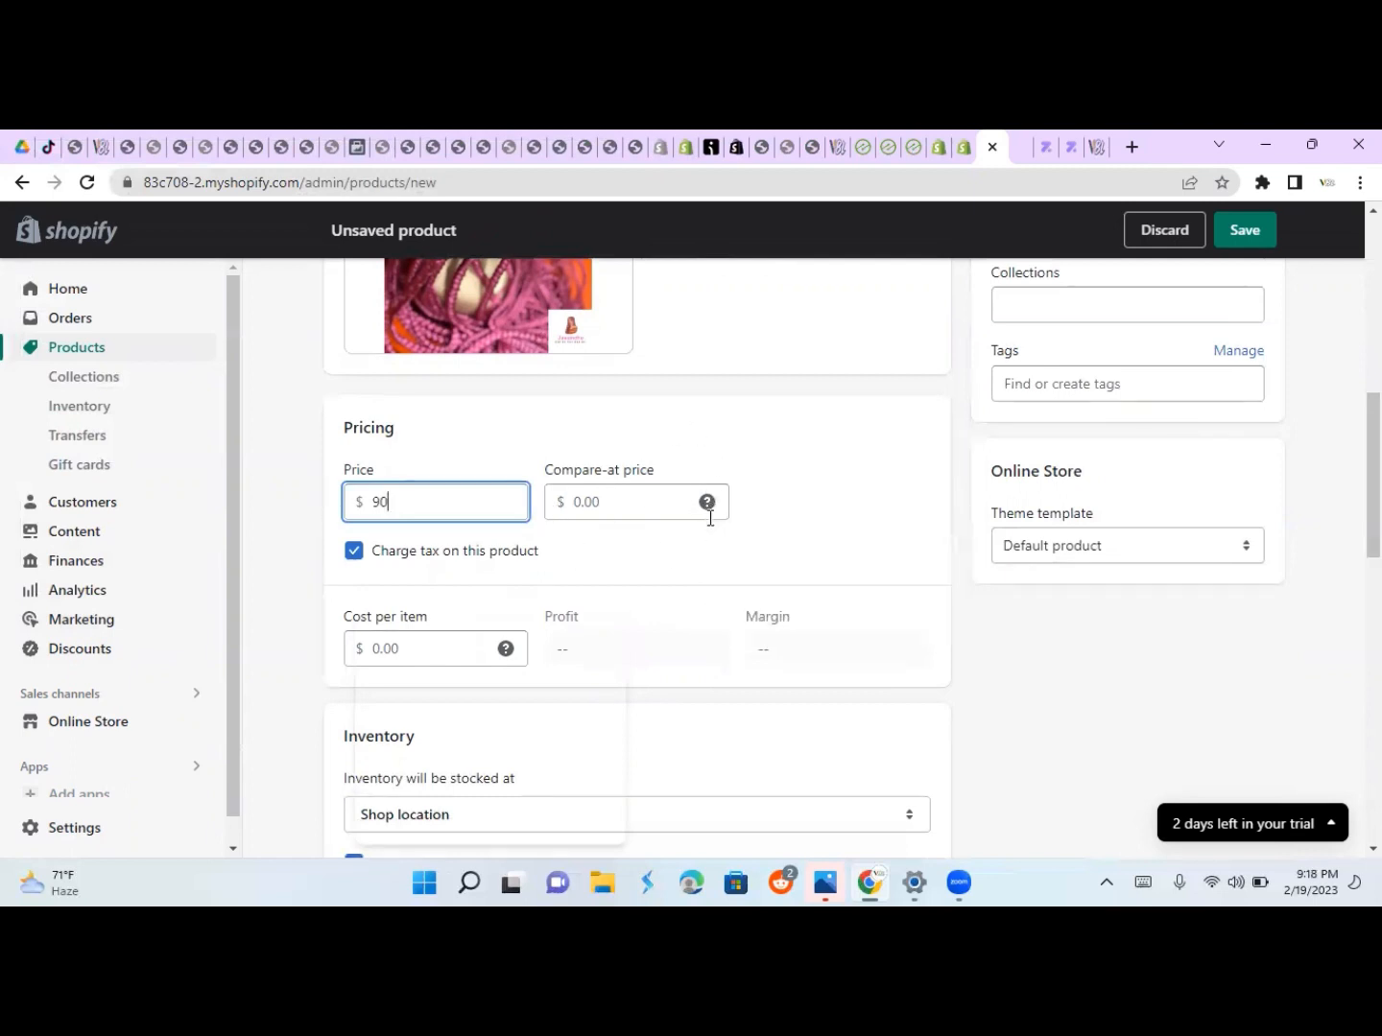
{"action": "mouse_move", "coordinate": [704, 506]}
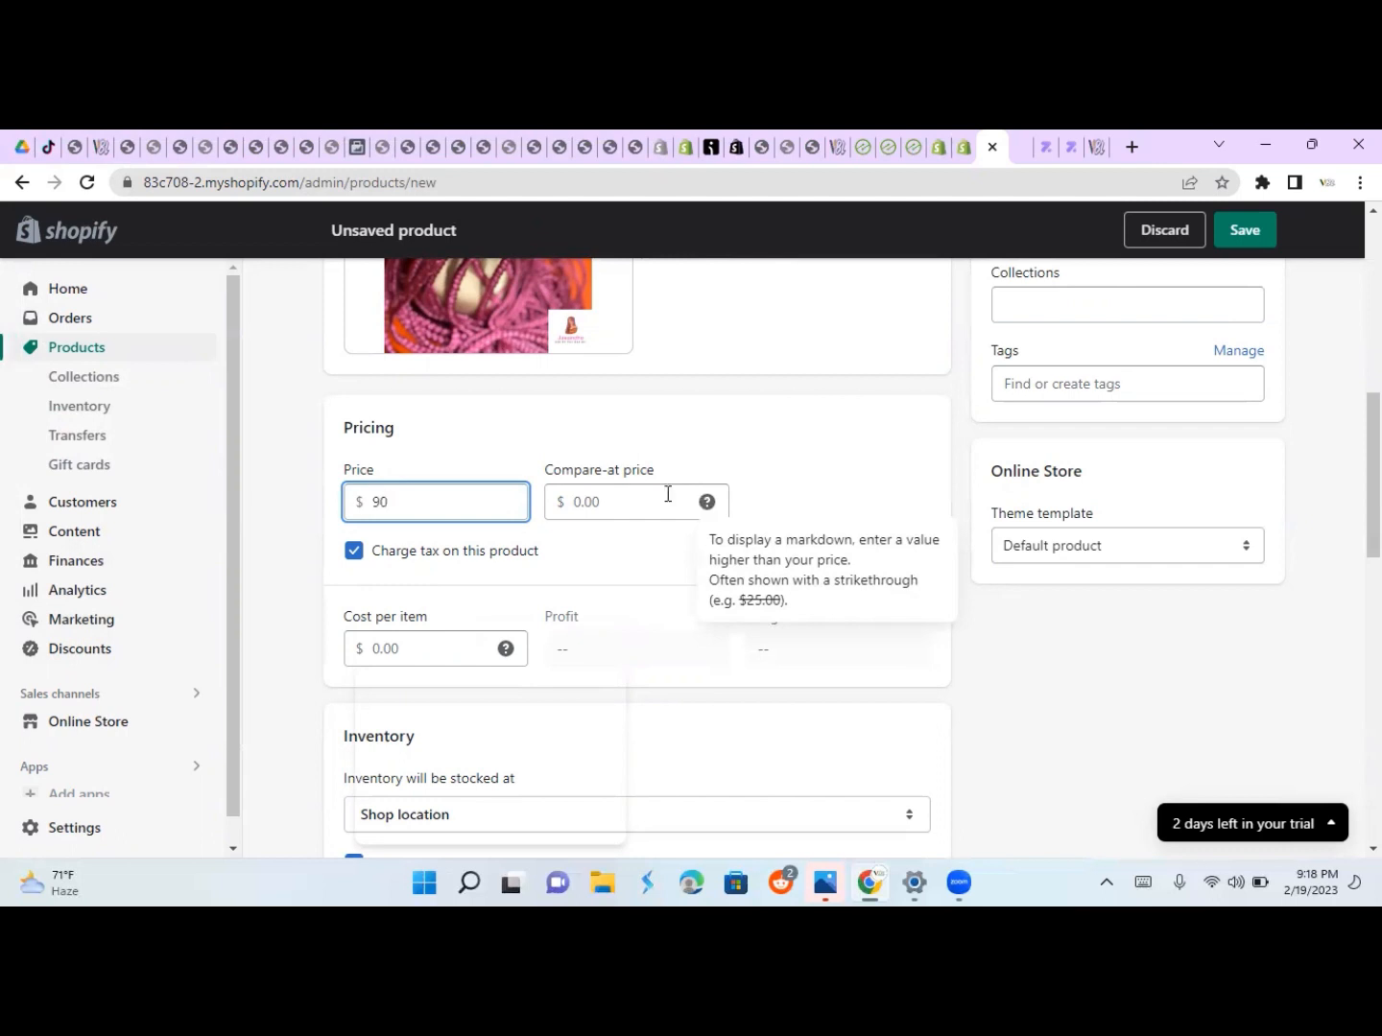
{"action": "left_click", "coordinate": [621, 500]}
{"action": "type", "text": "12o"}
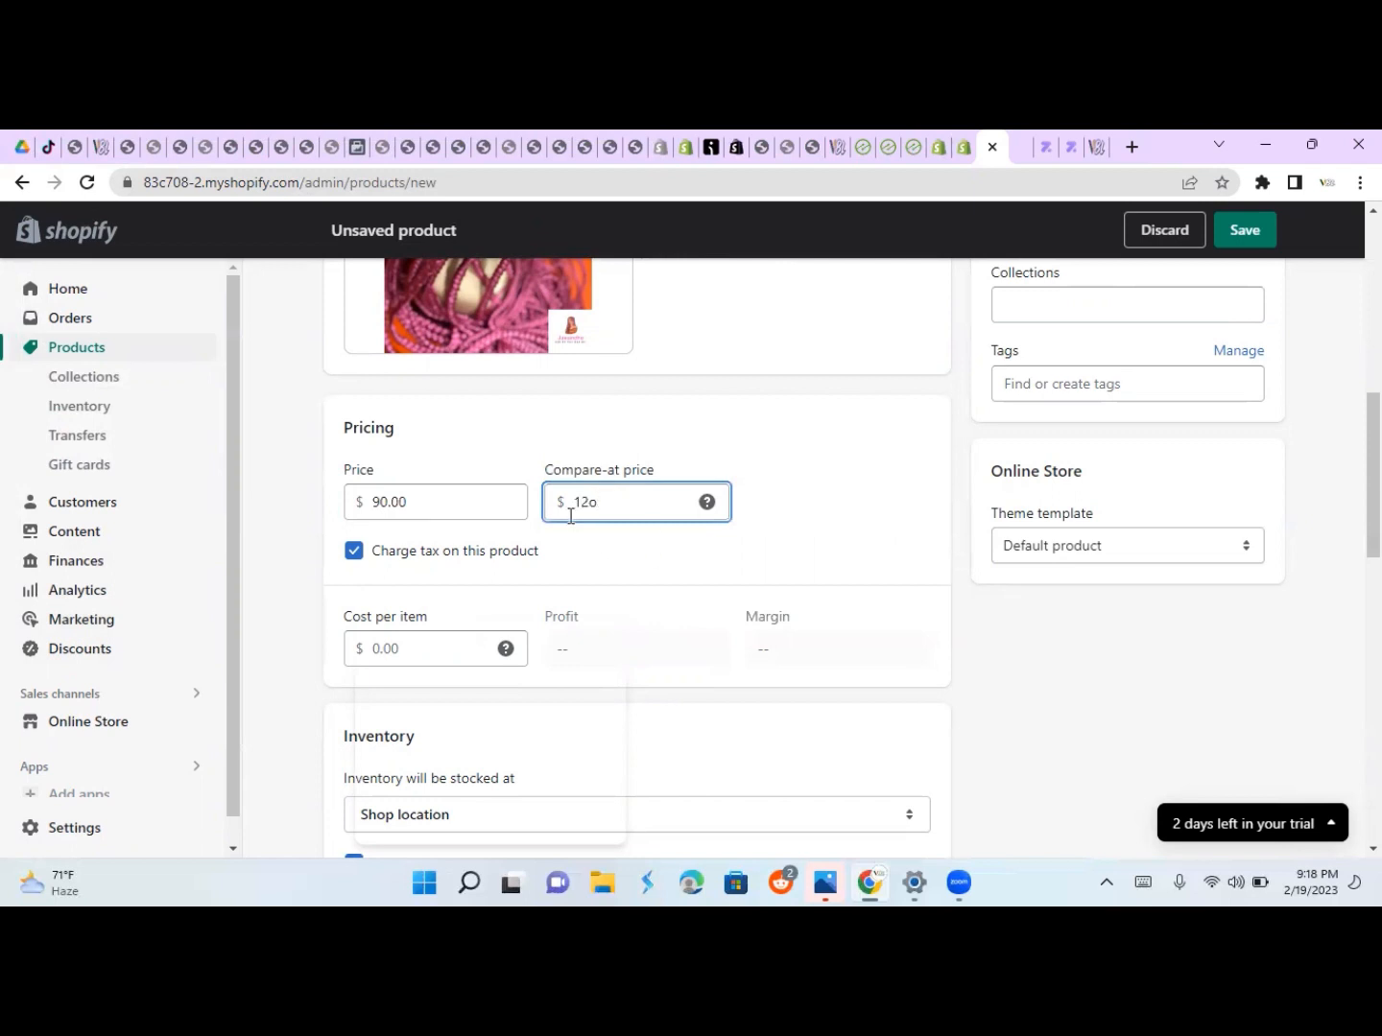
{"action": "key", "text": "BackSpace"}
{"action": "type", "text": "0"}
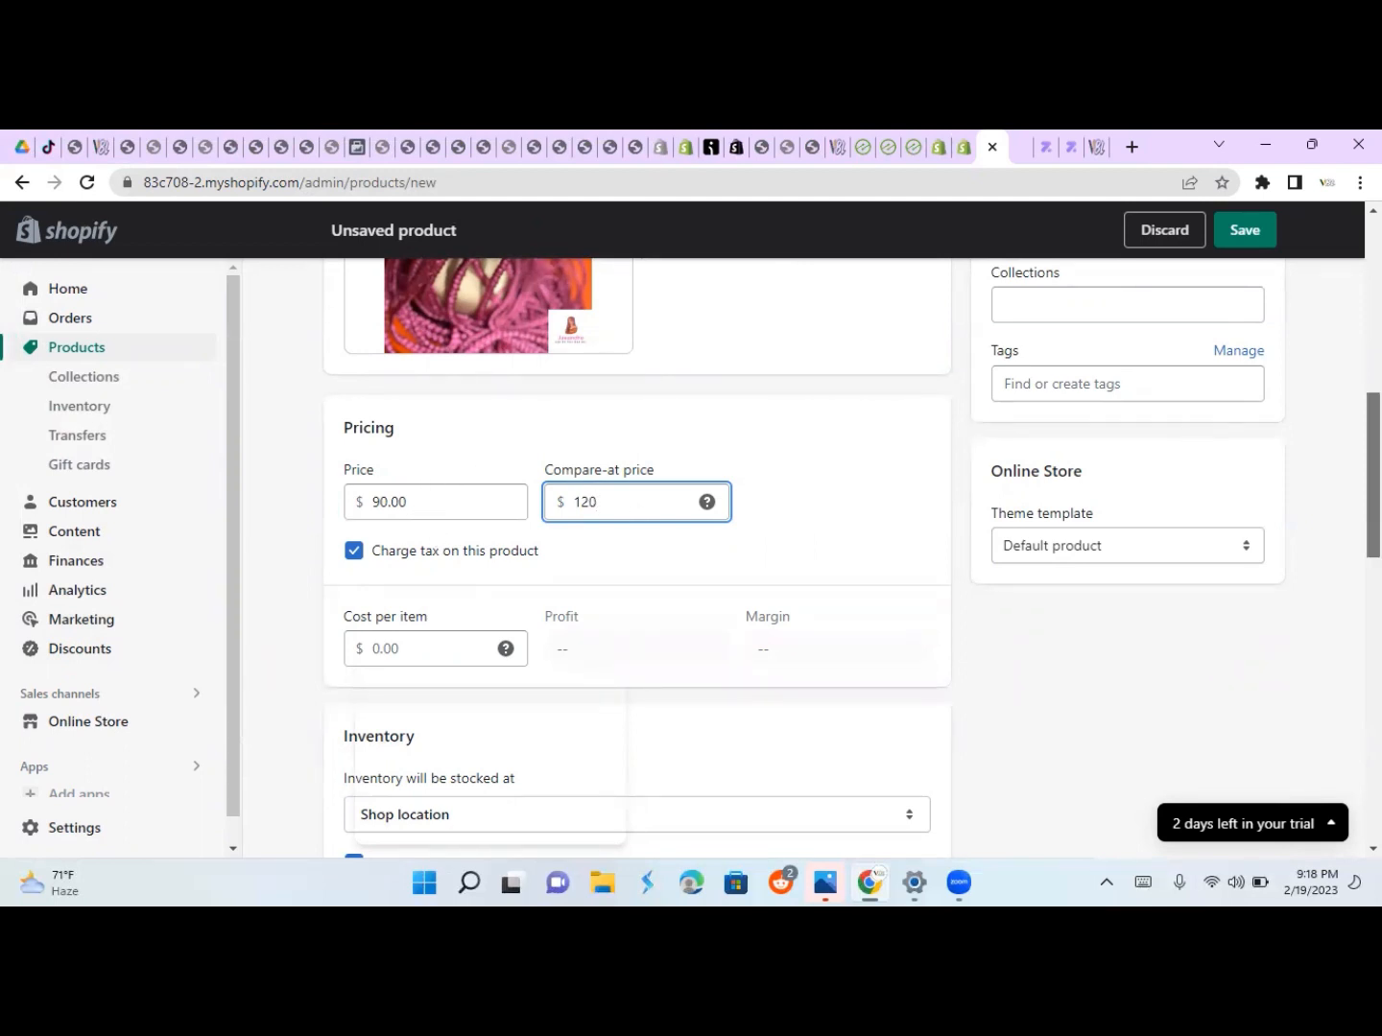
- Choose Shop location as the place where the new product's inventory is stocked
{"action": "scroll", "coordinate": [637, 556], "scroll_direction": "down", "scroll_amount": 2}
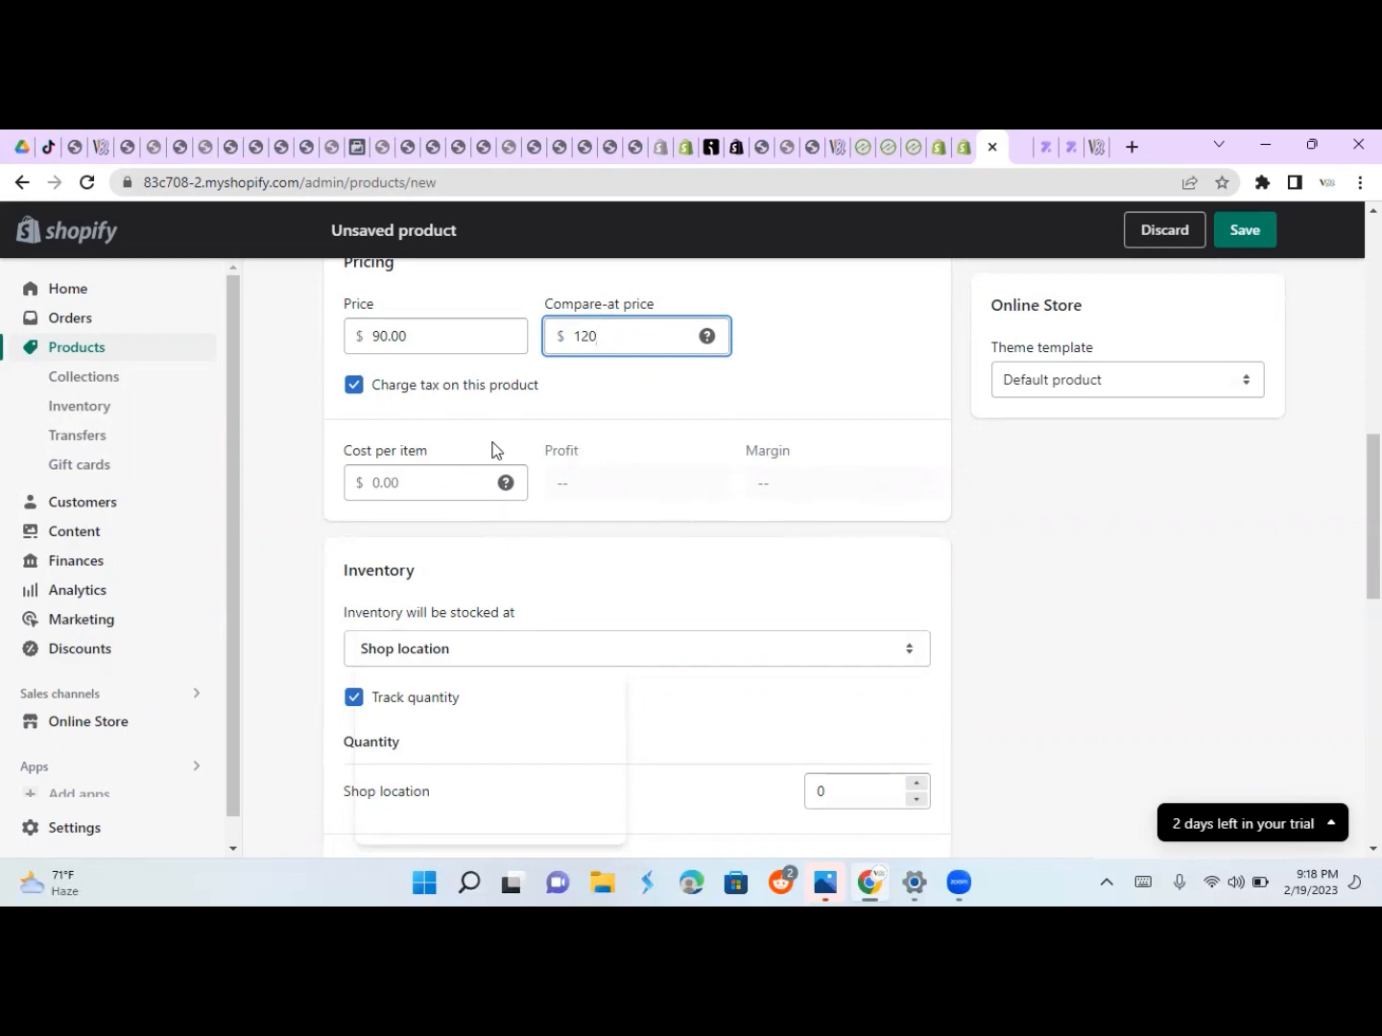
{"action": "mouse_move", "coordinate": [505, 484]}
{"action": "scroll", "coordinate": [596, 336], "scroll_direction": "down", "scroll_amount": 2}
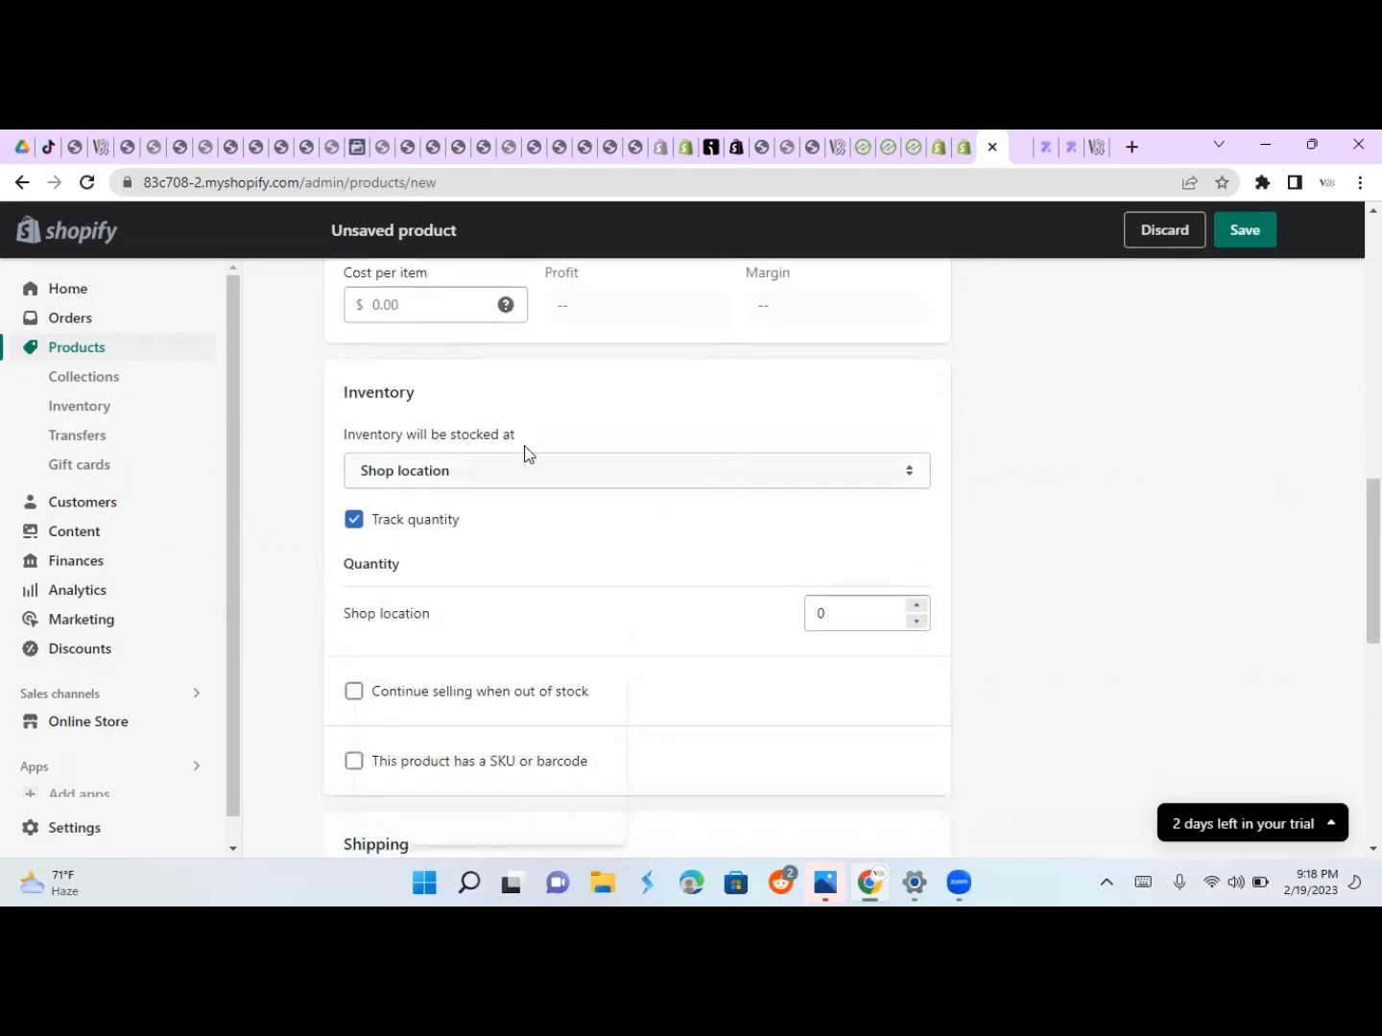
{"action": "left_click", "coordinate": [650, 485]}
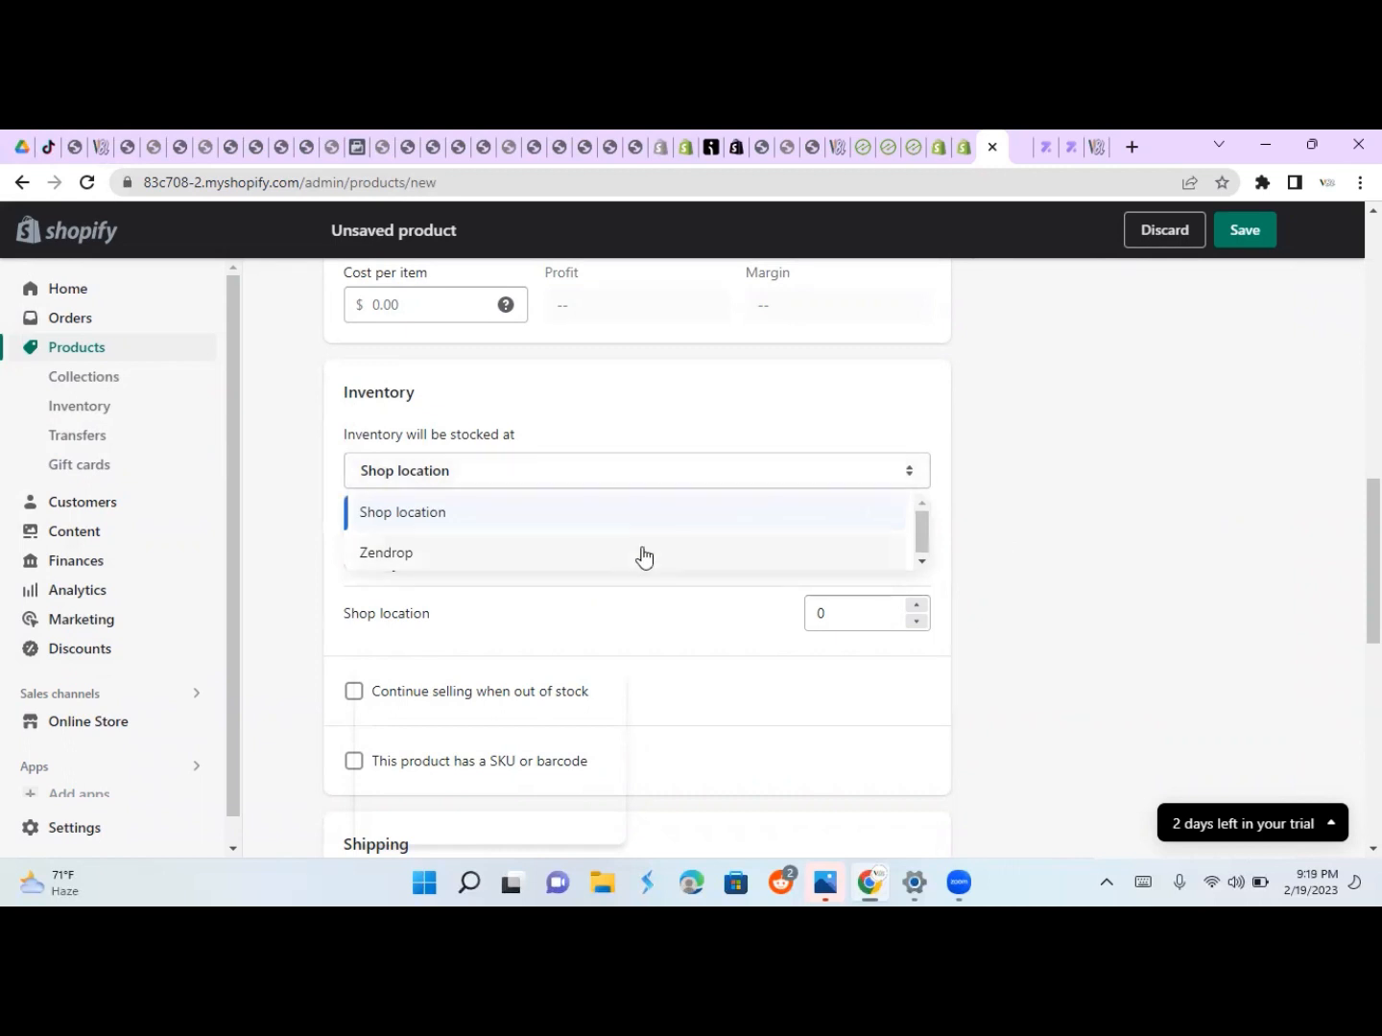
{"action": "left_click", "coordinate": [423, 519]}
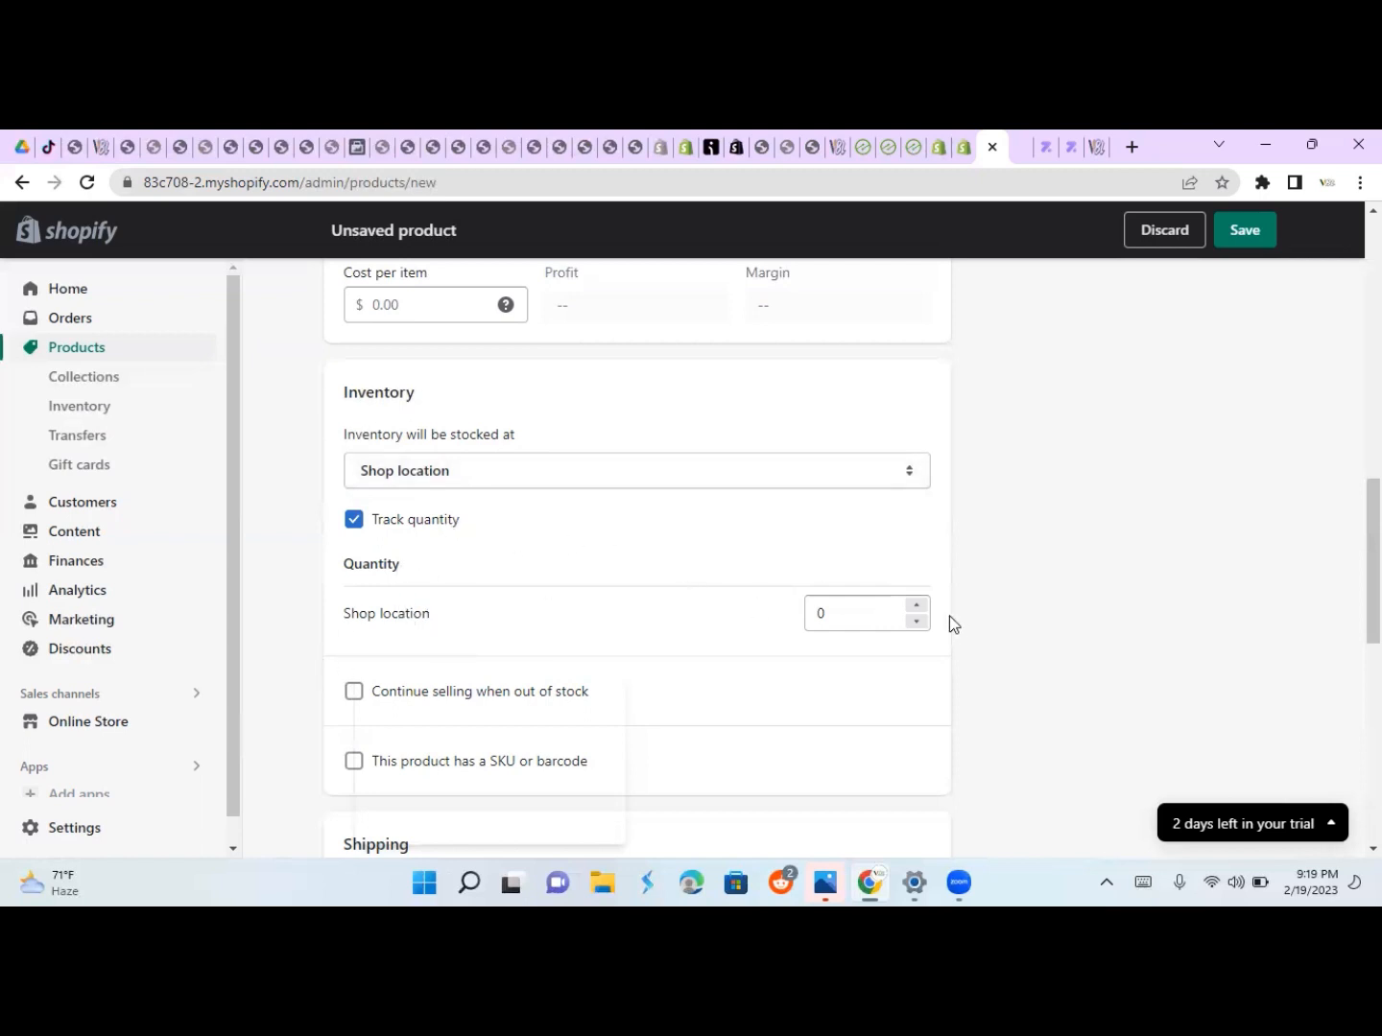
- Set the product's available quantity at Shop location to 16
{"action": "left_click", "coordinate": [916, 607]}
{"action": "left_click", "coordinate": [915, 606]}
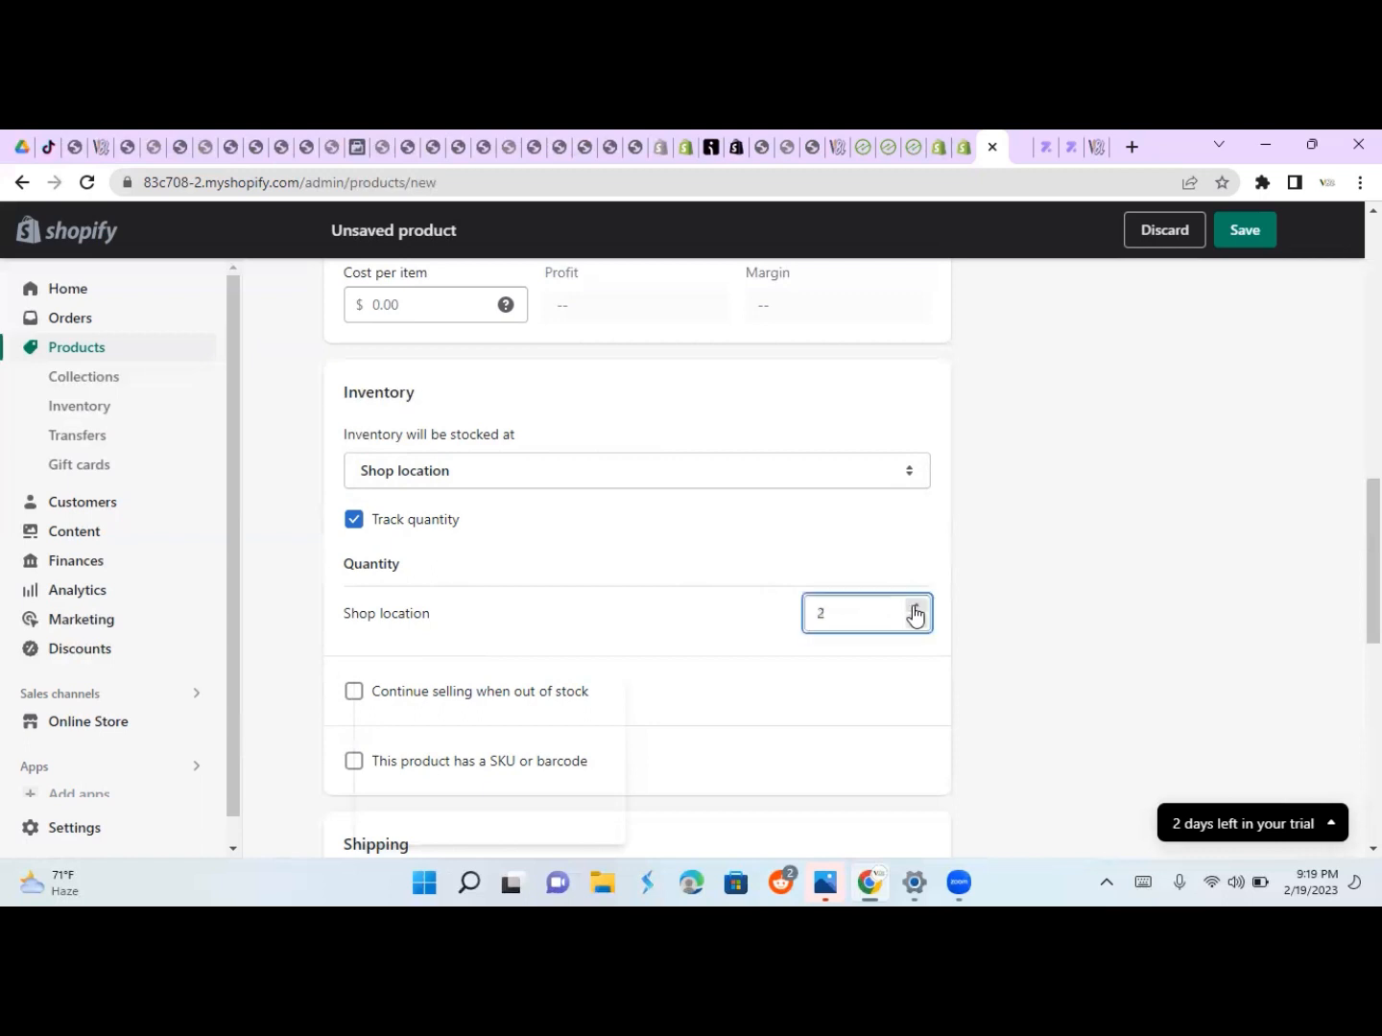
{"action": "left_click", "coordinate": [916, 609]}
{"action": "left_click", "coordinate": [915, 609]}
{"action": "left_click", "coordinate": [916, 609]}
{"action": "left_click", "coordinate": [915, 609]}
{"action": "left_click", "coordinate": [915, 609]}
{"action": "left_click", "coordinate": [915, 609]}
{"action": "left_click", "coordinate": [915, 610]}
{"action": "left_click", "coordinate": [915, 608]}
{"action": "left_click", "coordinate": [915, 608]}
{"action": "left_click", "coordinate": [915, 608]}
{"action": "left_click", "coordinate": [915, 608]}
{"action": "left_click", "coordinate": [915, 608]}
{"action": "left_click", "coordinate": [915, 608]}
{"action": "left_click", "coordinate": [915, 608]}
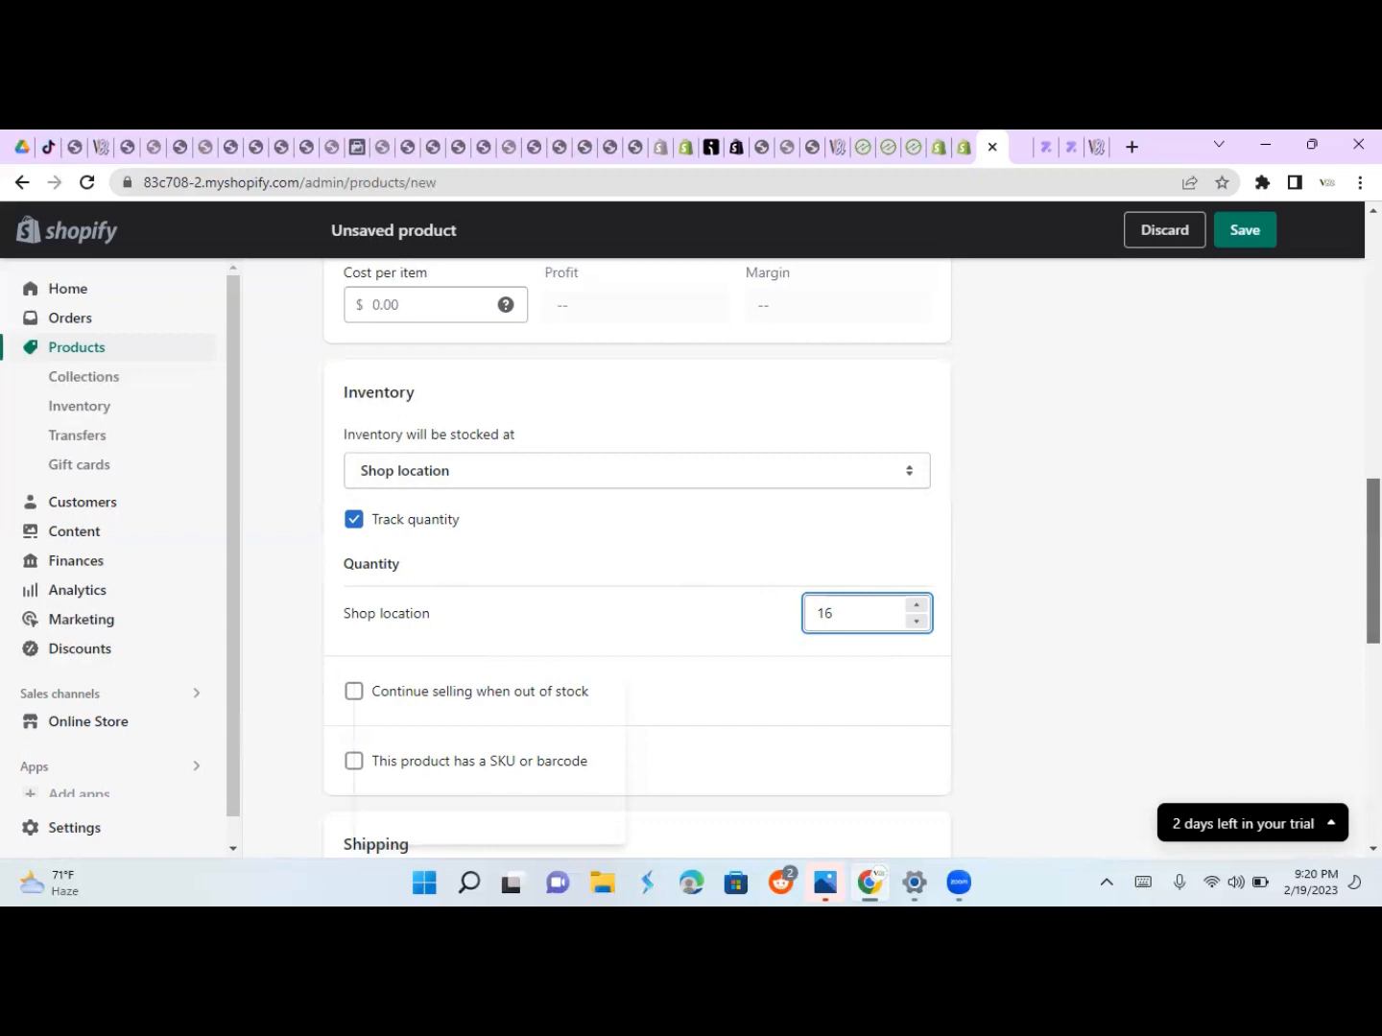
- Allow the product to continue selling when out of stock, leaving the SKU or barcode option off
{"action": "scroll", "coordinate": [637, 557], "scroll_direction": "down", "scroll_amount": 3}
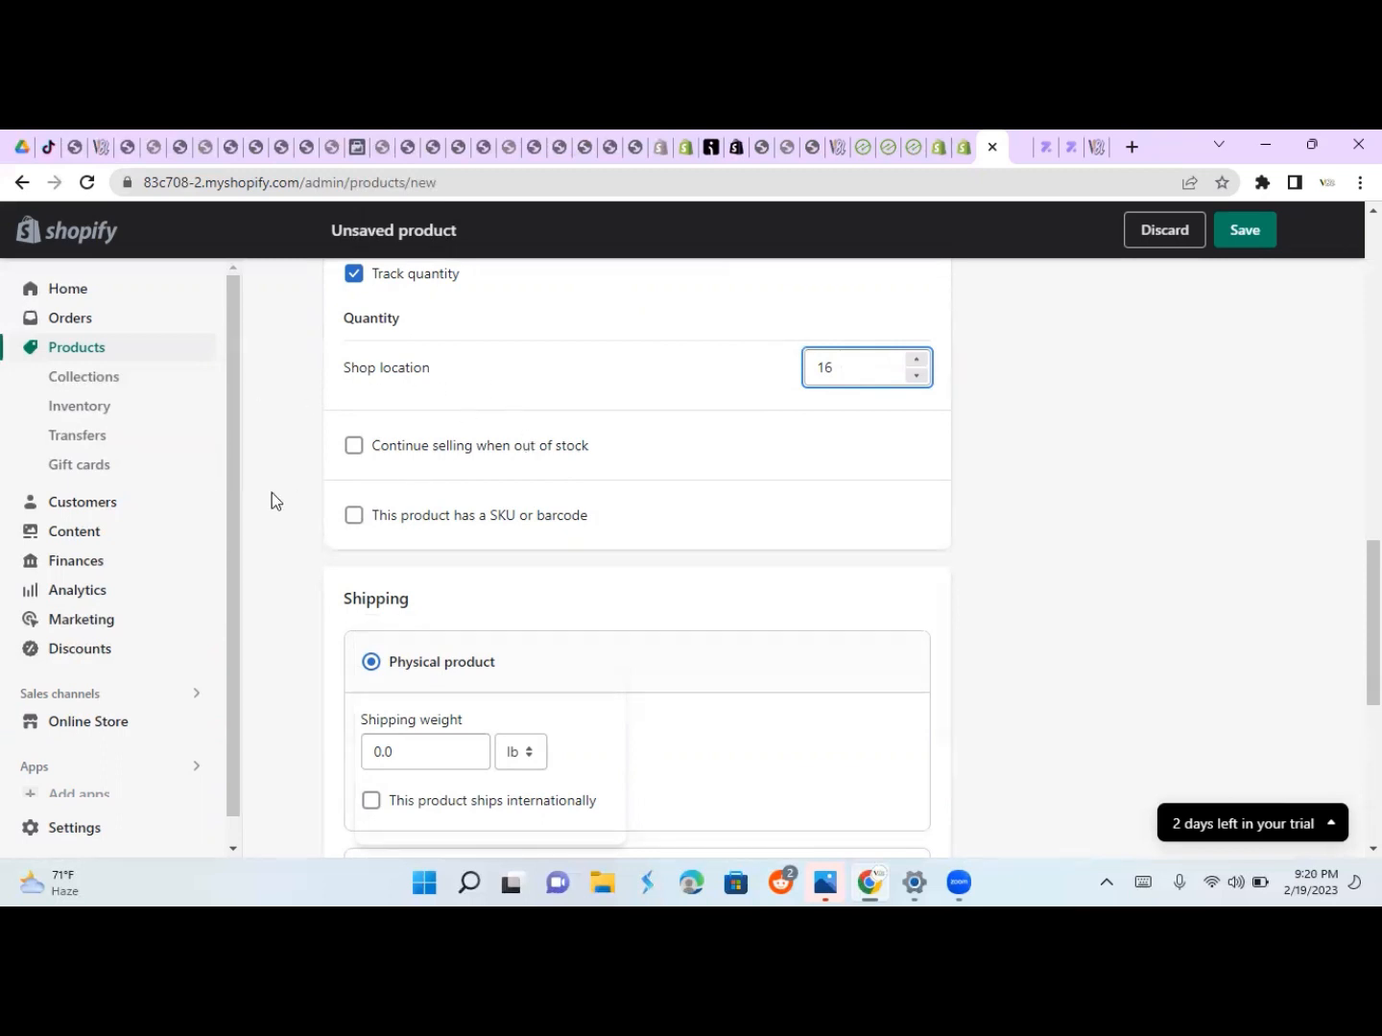
{"action": "left_click", "coordinate": [354, 451]}
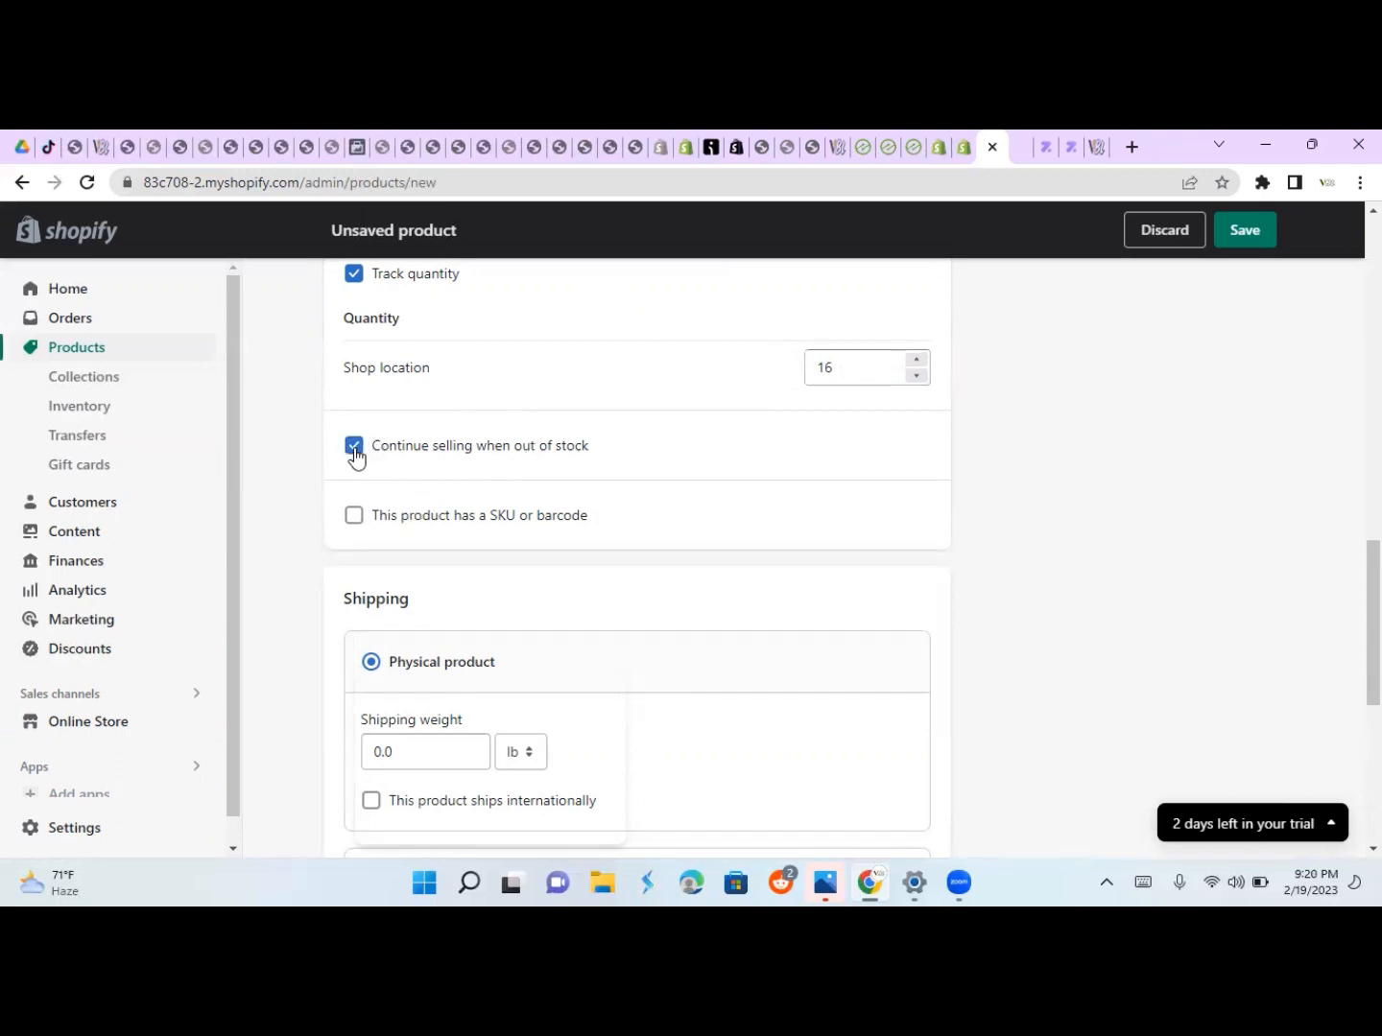
{"action": "left_click", "coordinate": [355, 519]}
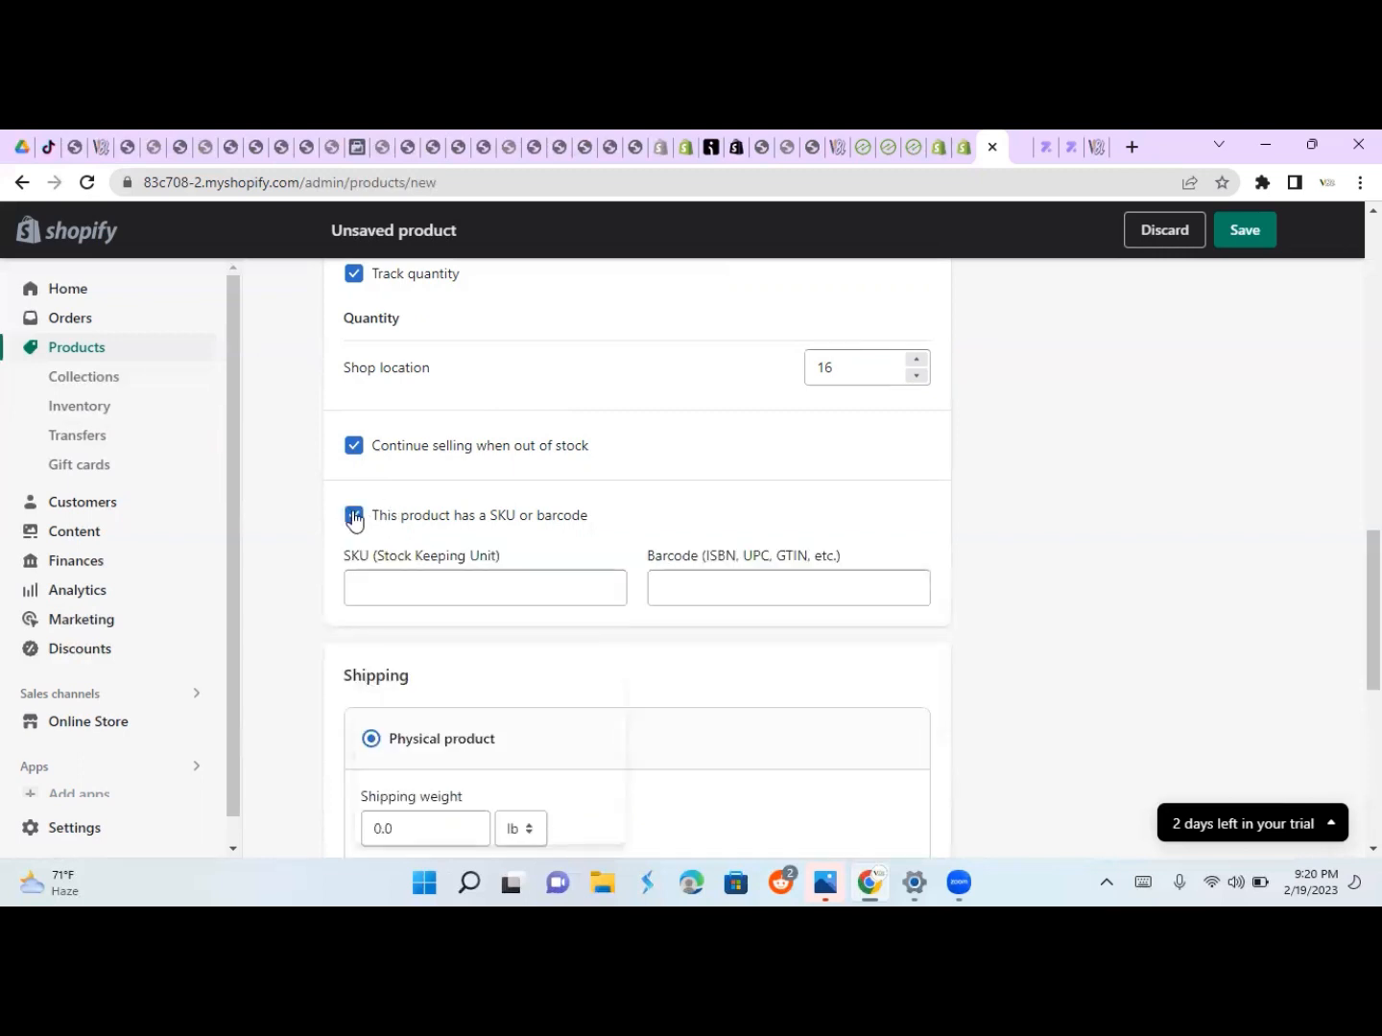
{"action": "left_click", "coordinate": [354, 516]}
- Set the physical product's shipping weight to 3.0 lb and leave international shipping off
{"action": "left_click_drag", "start_coordinate": [1373, 622], "coordinate": [1373, 704]}
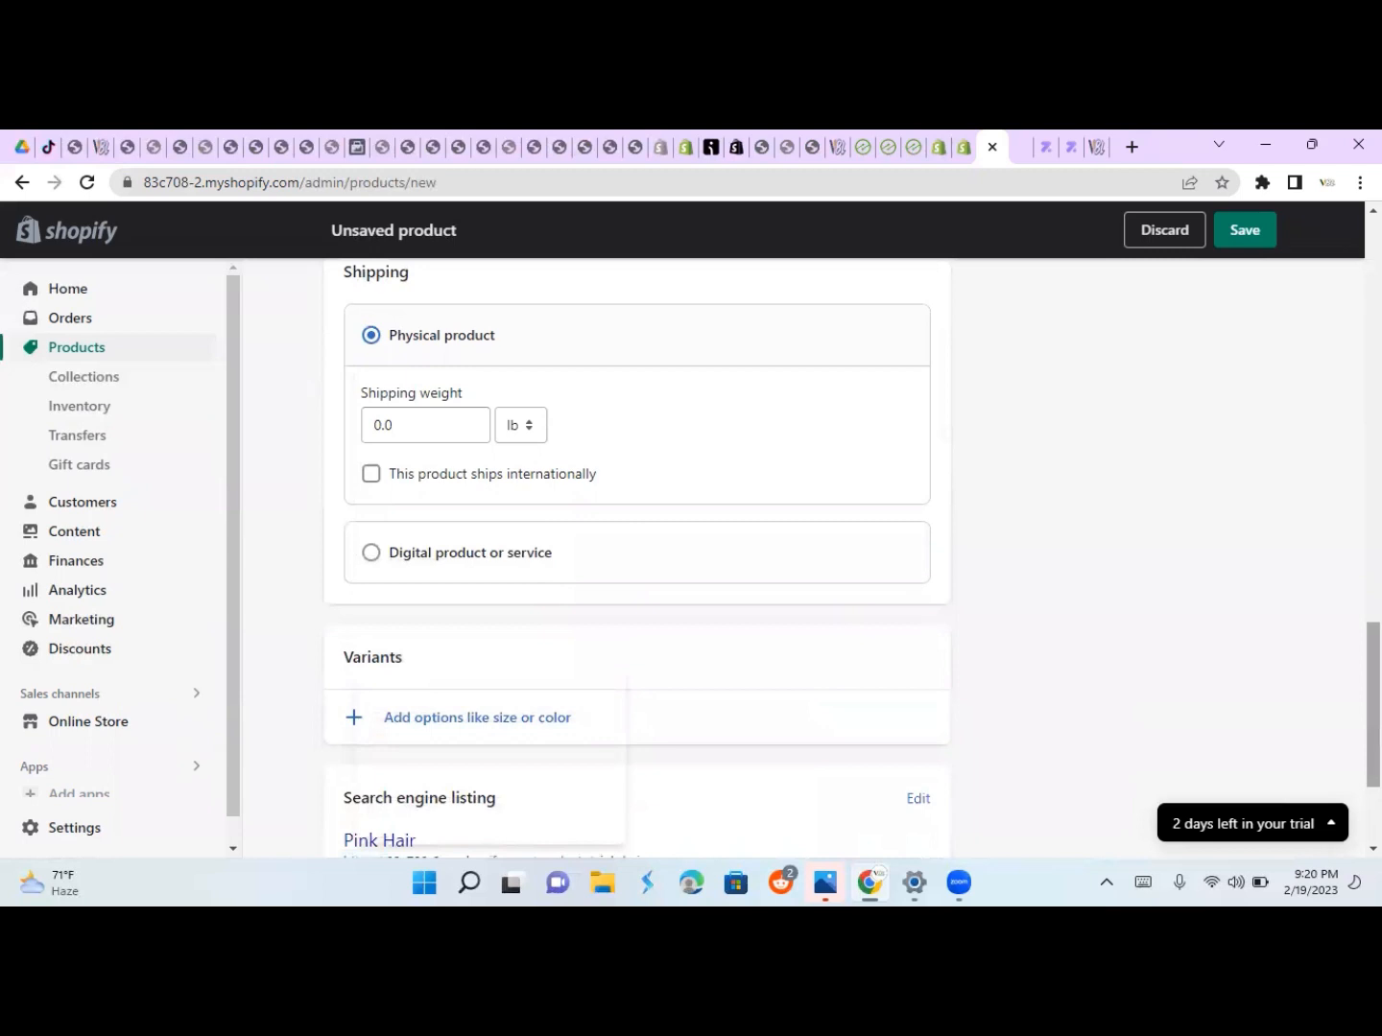
{"action": "left_click", "coordinate": [381, 427]}
{"action": "key", "text": "BackSpace"}
{"action": "type", "text": "3"}
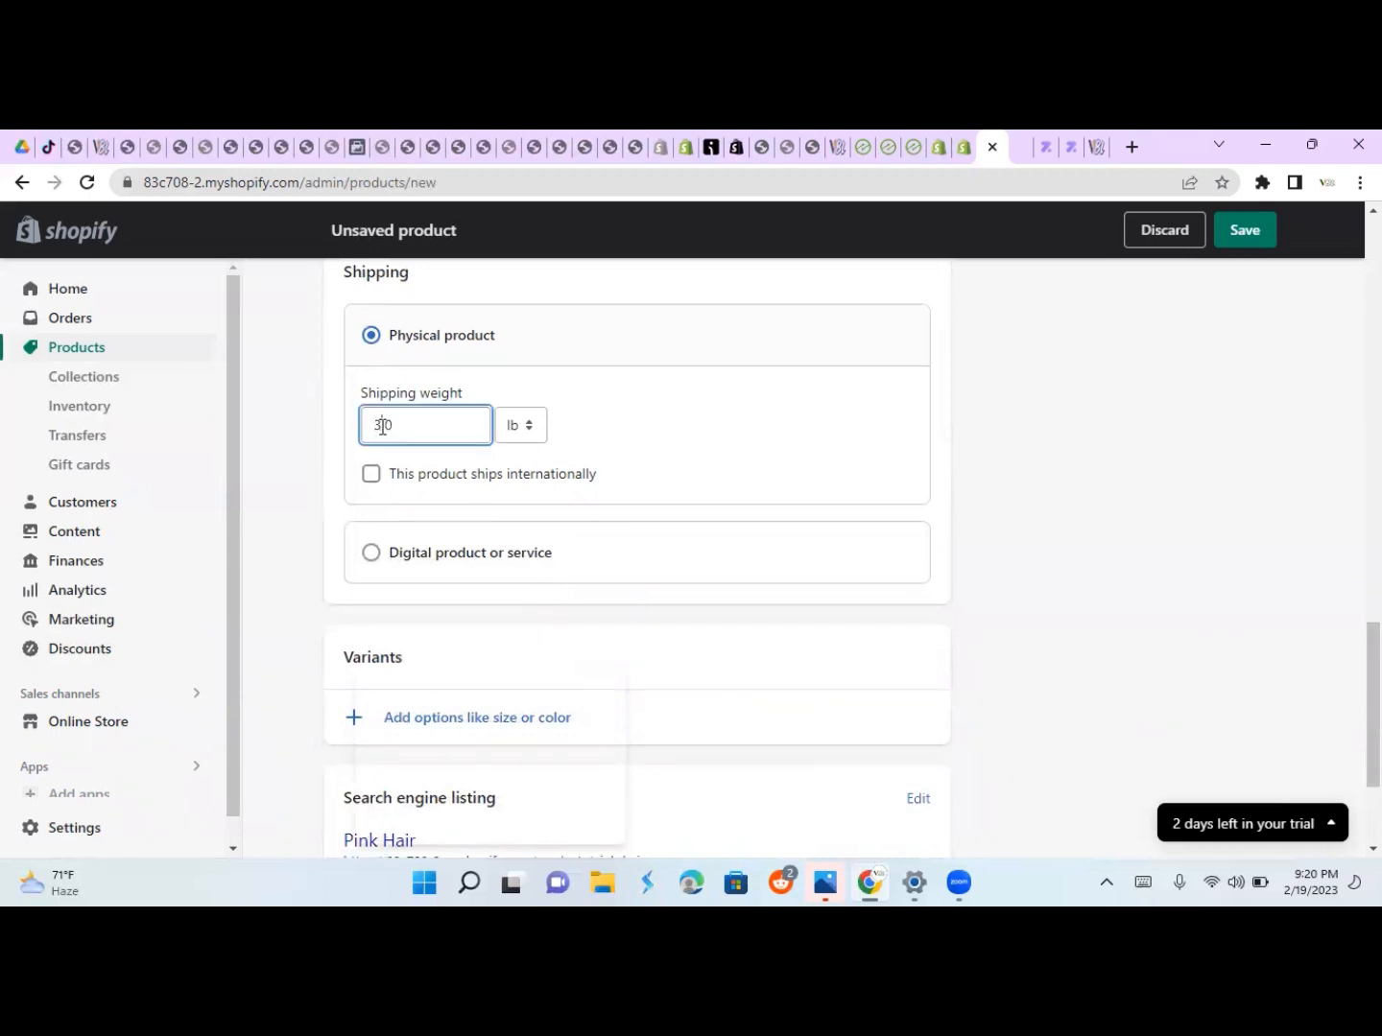
{"action": "left_click", "coordinate": [372, 477]}
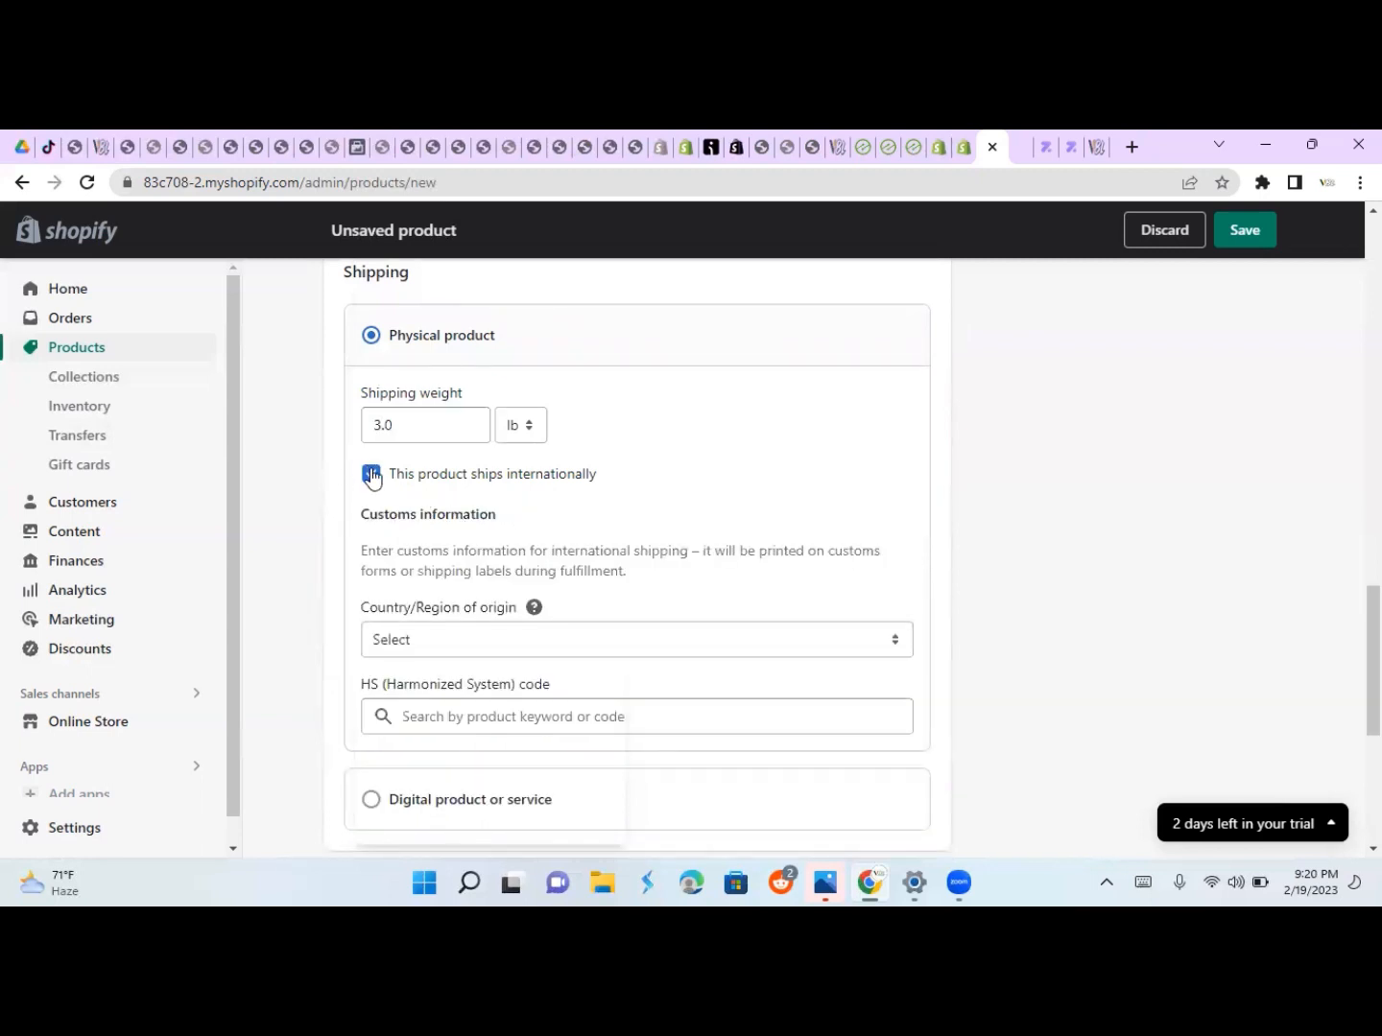
{"action": "left_click", "coordinate": [372, 476]}
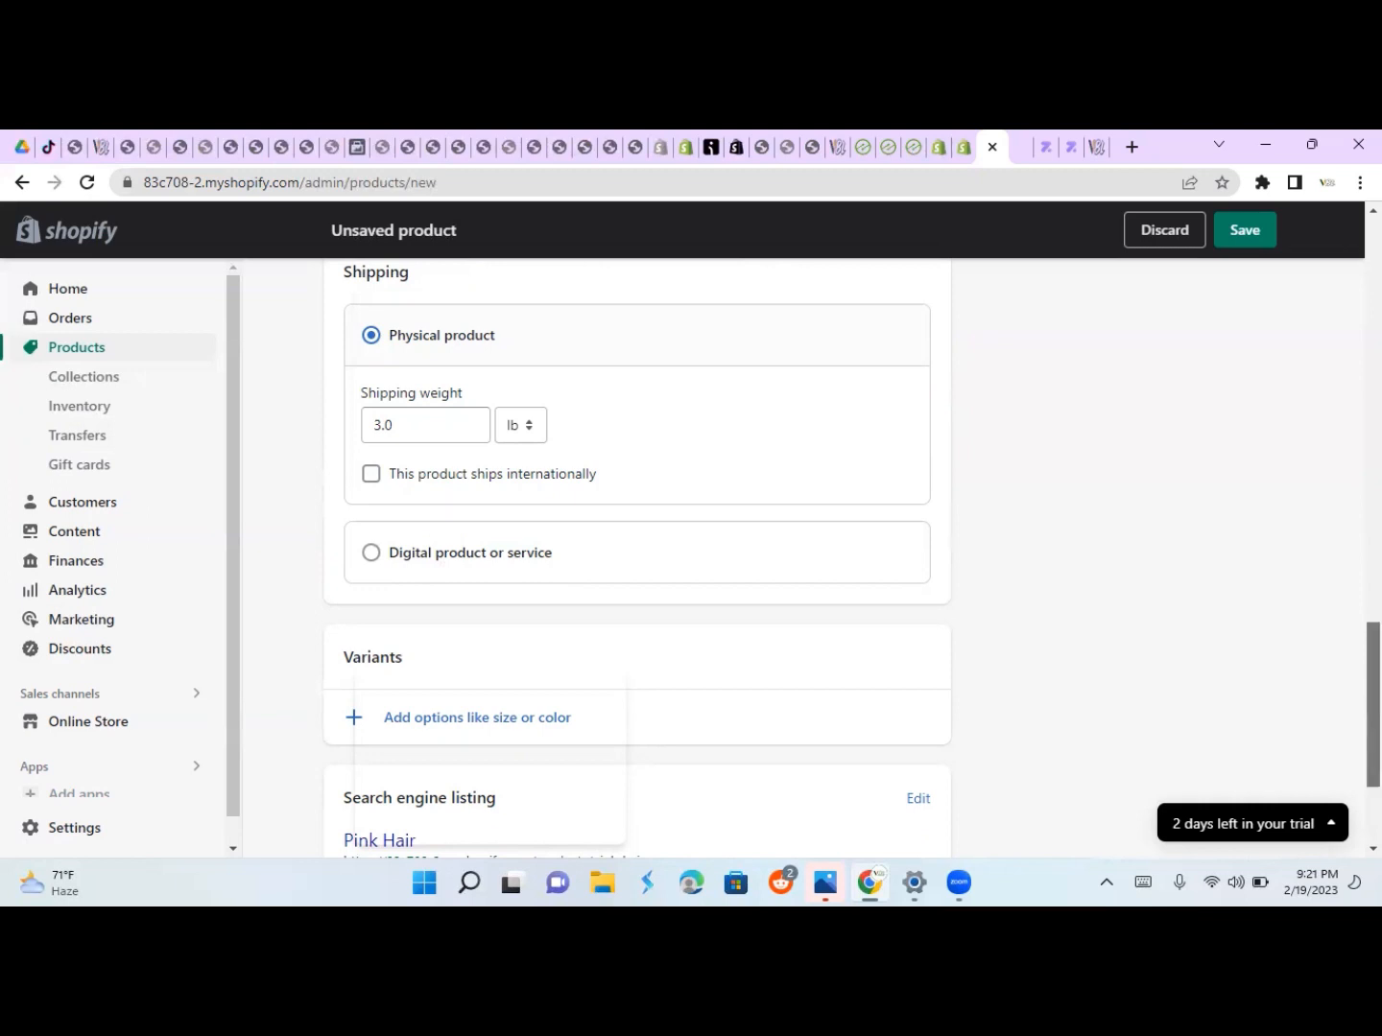
- Open a new variant option for the product and look at the suggested option names
{"action": "scroll", "coordinate": [637, 556], "scroll_direction": "down", "scroll_amount": 3}
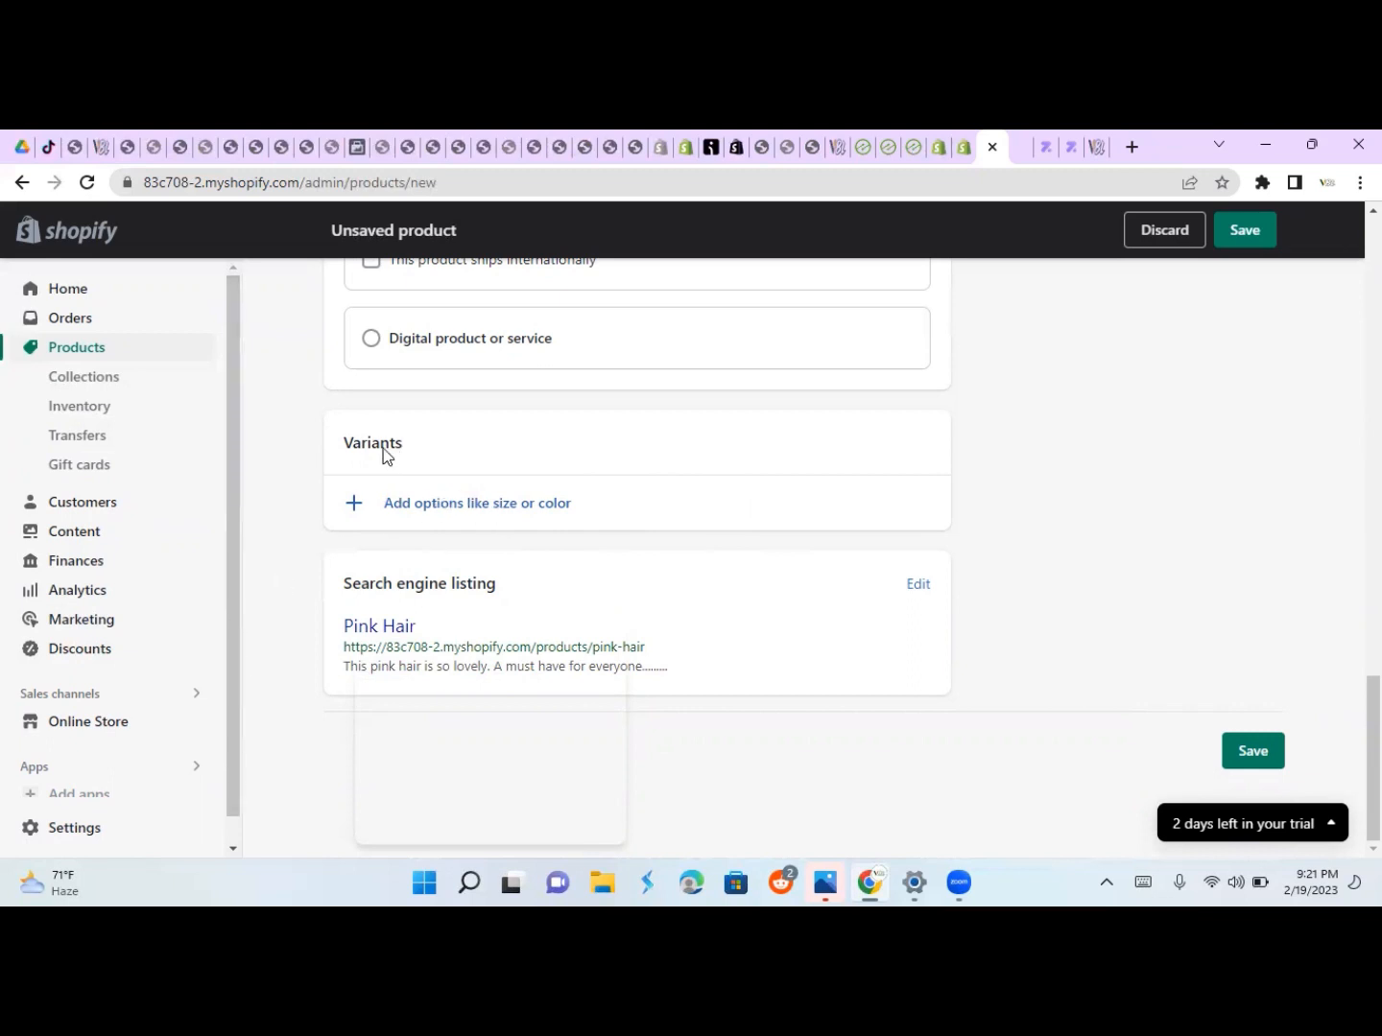
{"action": "left_click", "coordinate": [351, 506]}
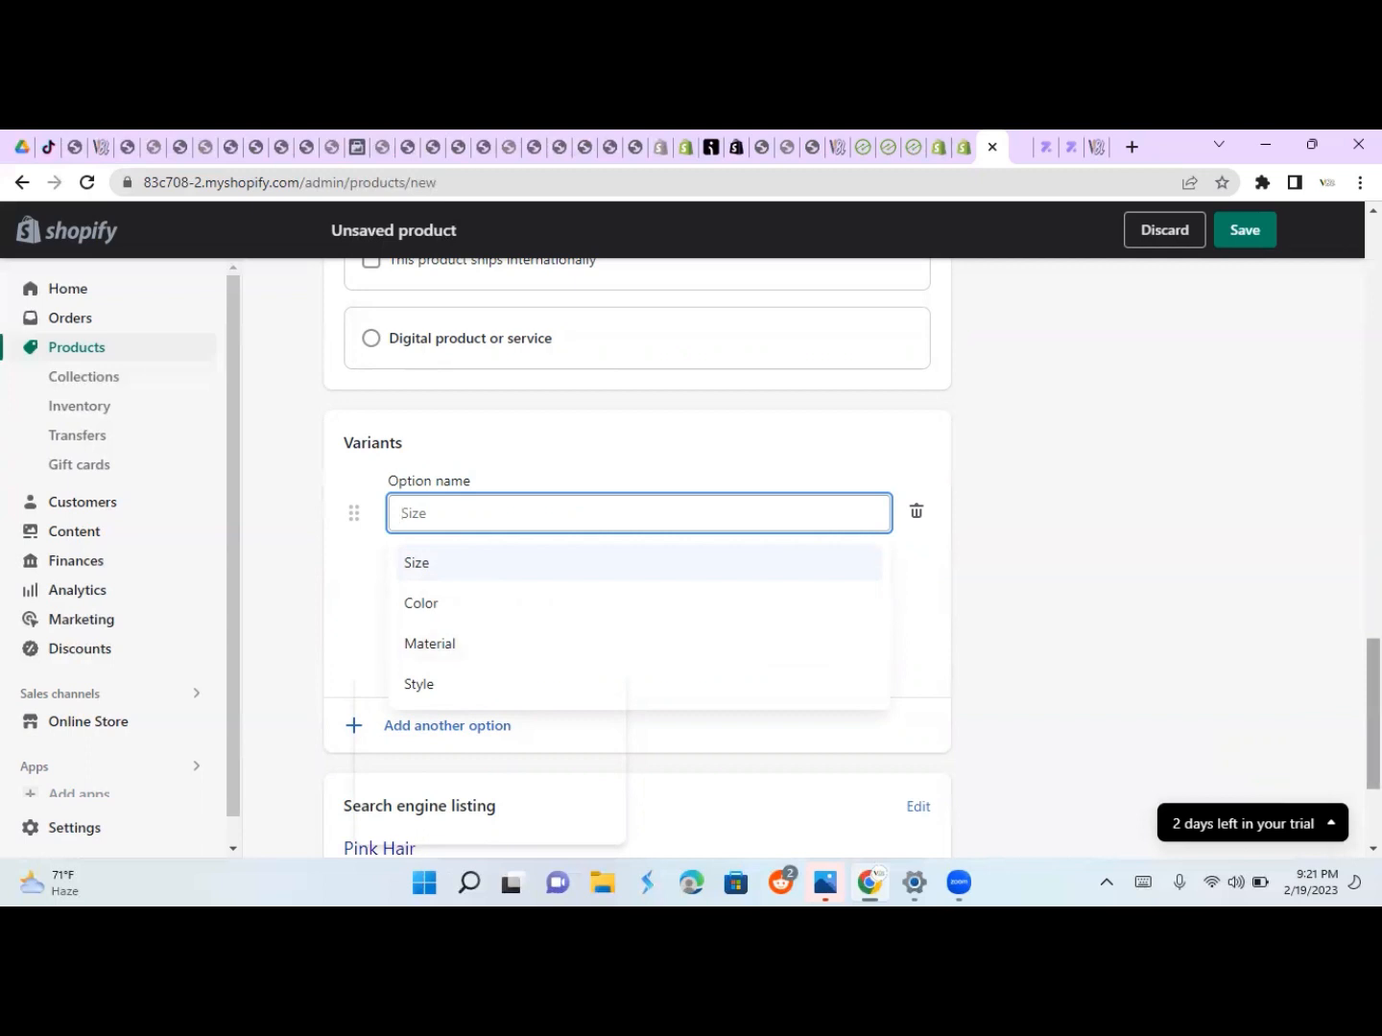
{"action": "scroll", "coordinate": [1151, 465], "scroll_direction": "down", "scroll_amount": 2}
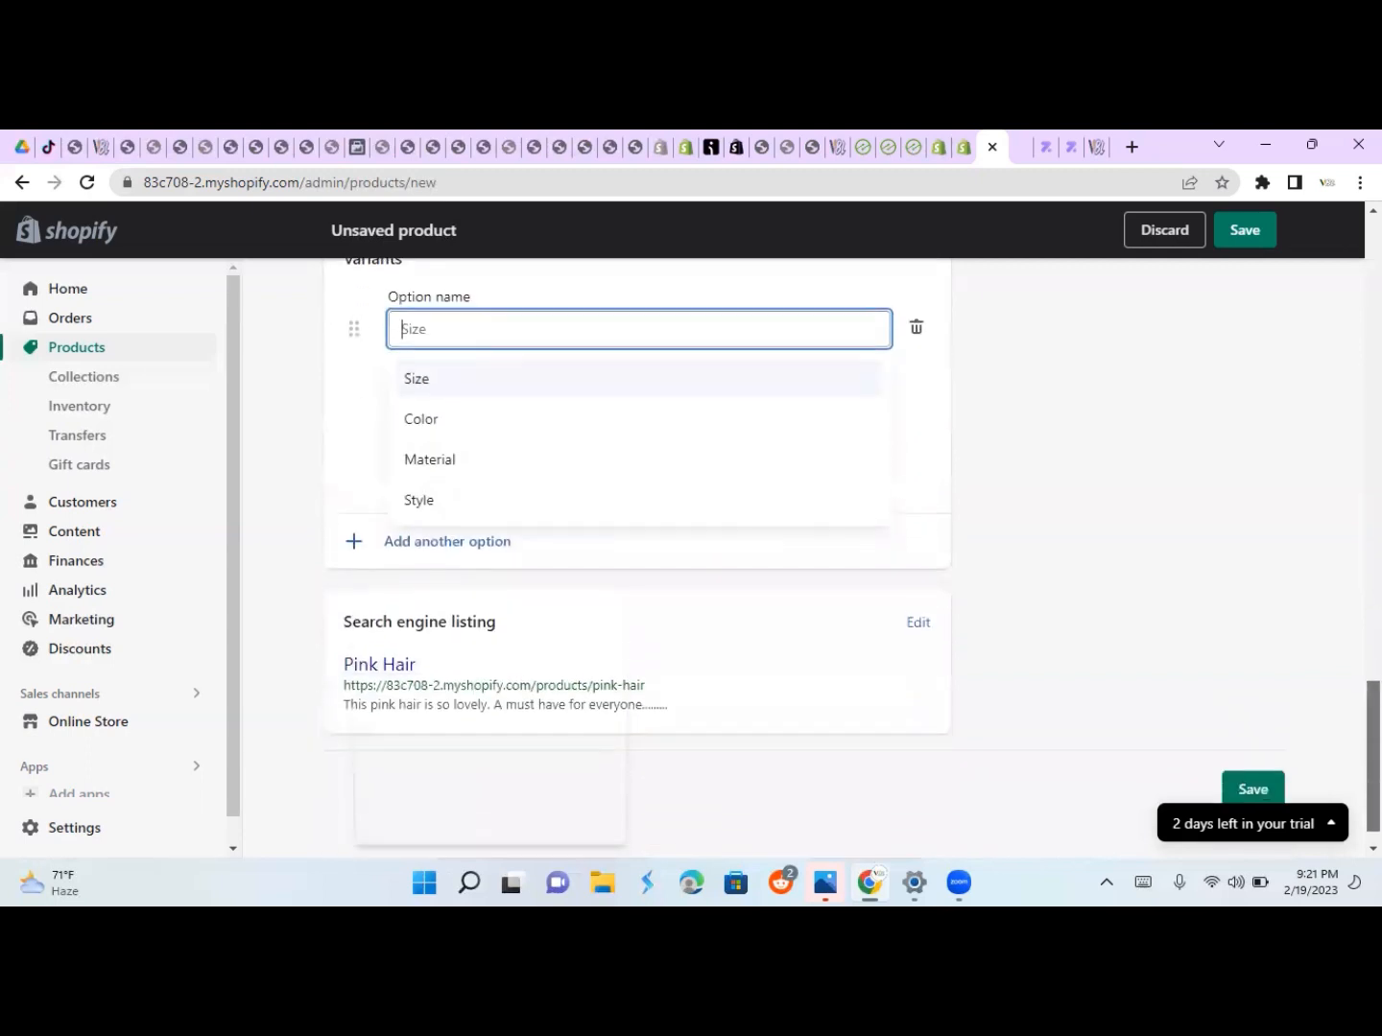
- Look over the details entered for the Pink Hair product and save it
{"action": "scroll", "coordinate": [1150, 466], "scroll_direction": "up", "scroll_amount": 15}
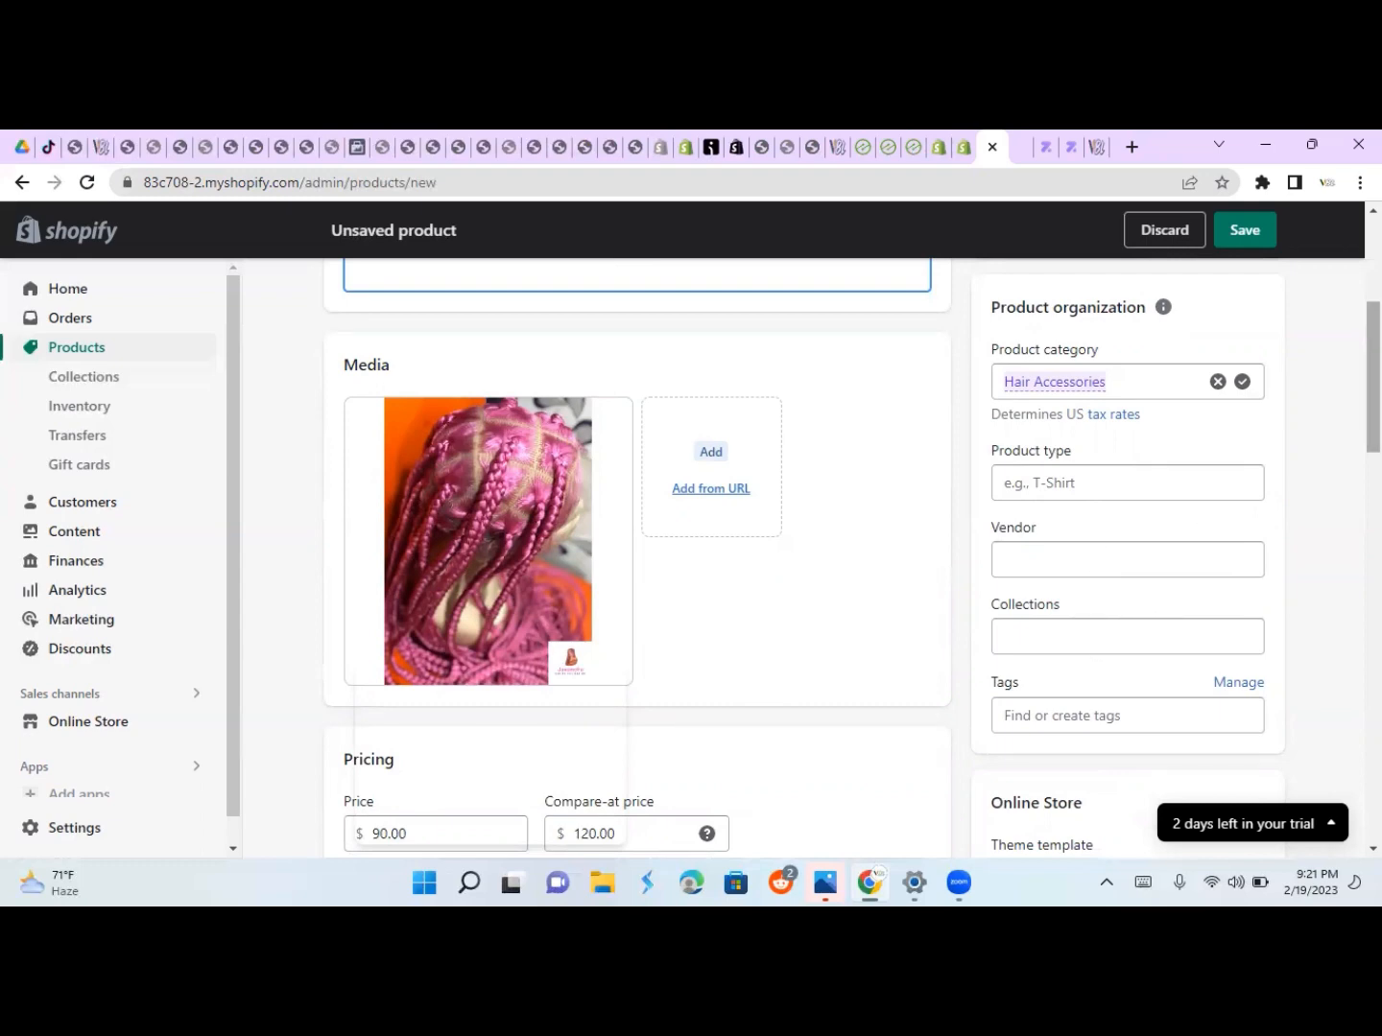
{"action": "scroll", "coordinate": [852, 556], "scroll_direction": "down", "scroll_amount": 2}
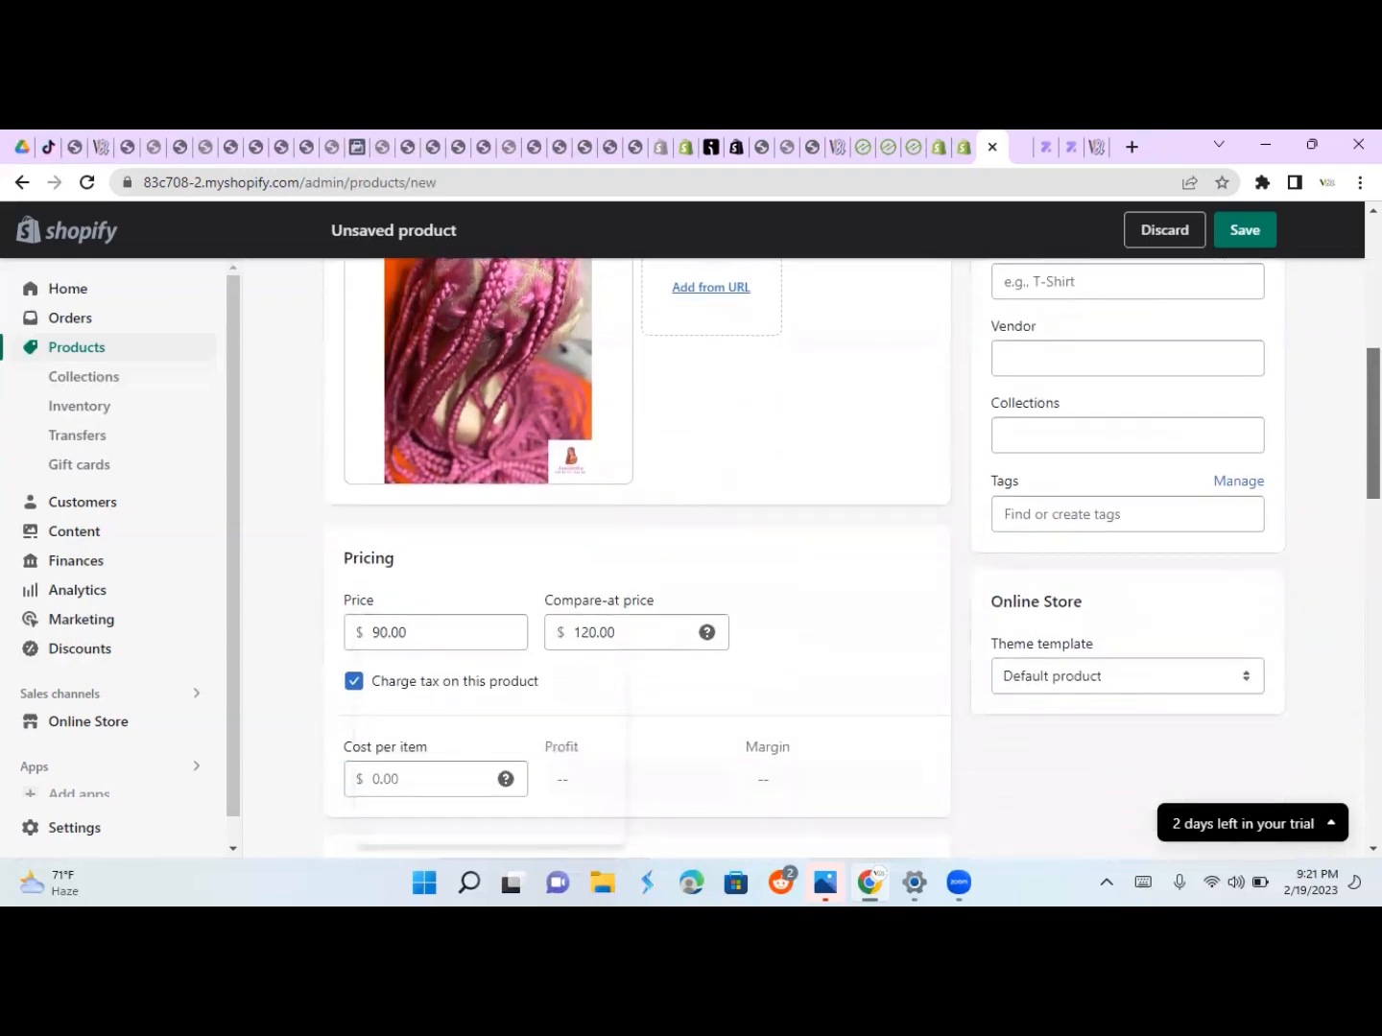
{"action": "scroll", "coordinate": [1338, 288], "scroll_direction": "up", "scroll_amount": 6}
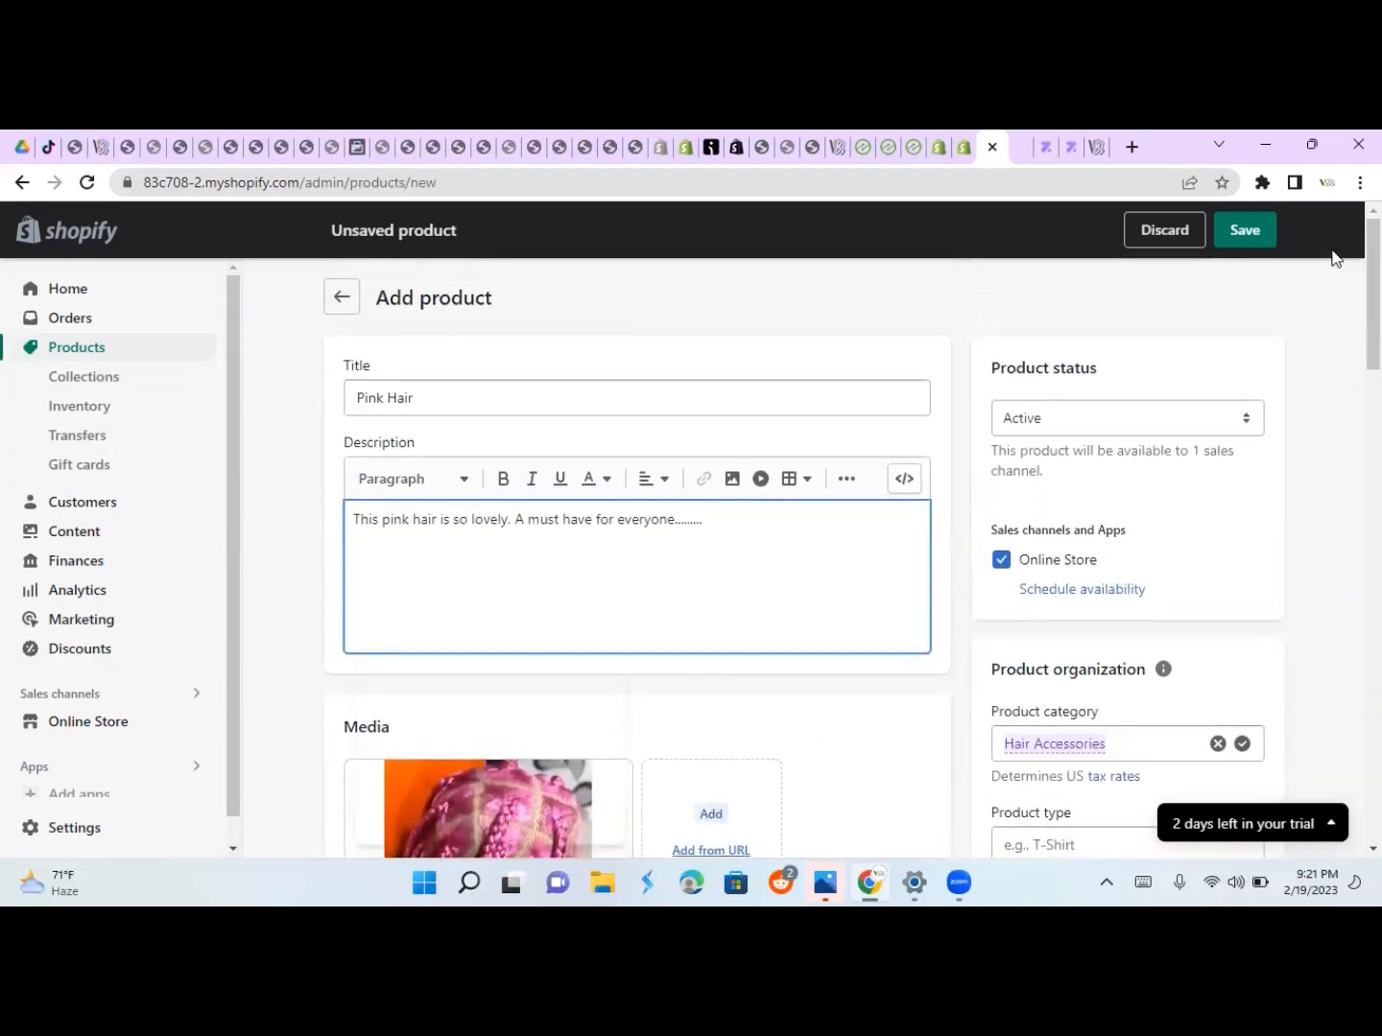
{"action": "left_click", "coordinate": [1259, 240]}
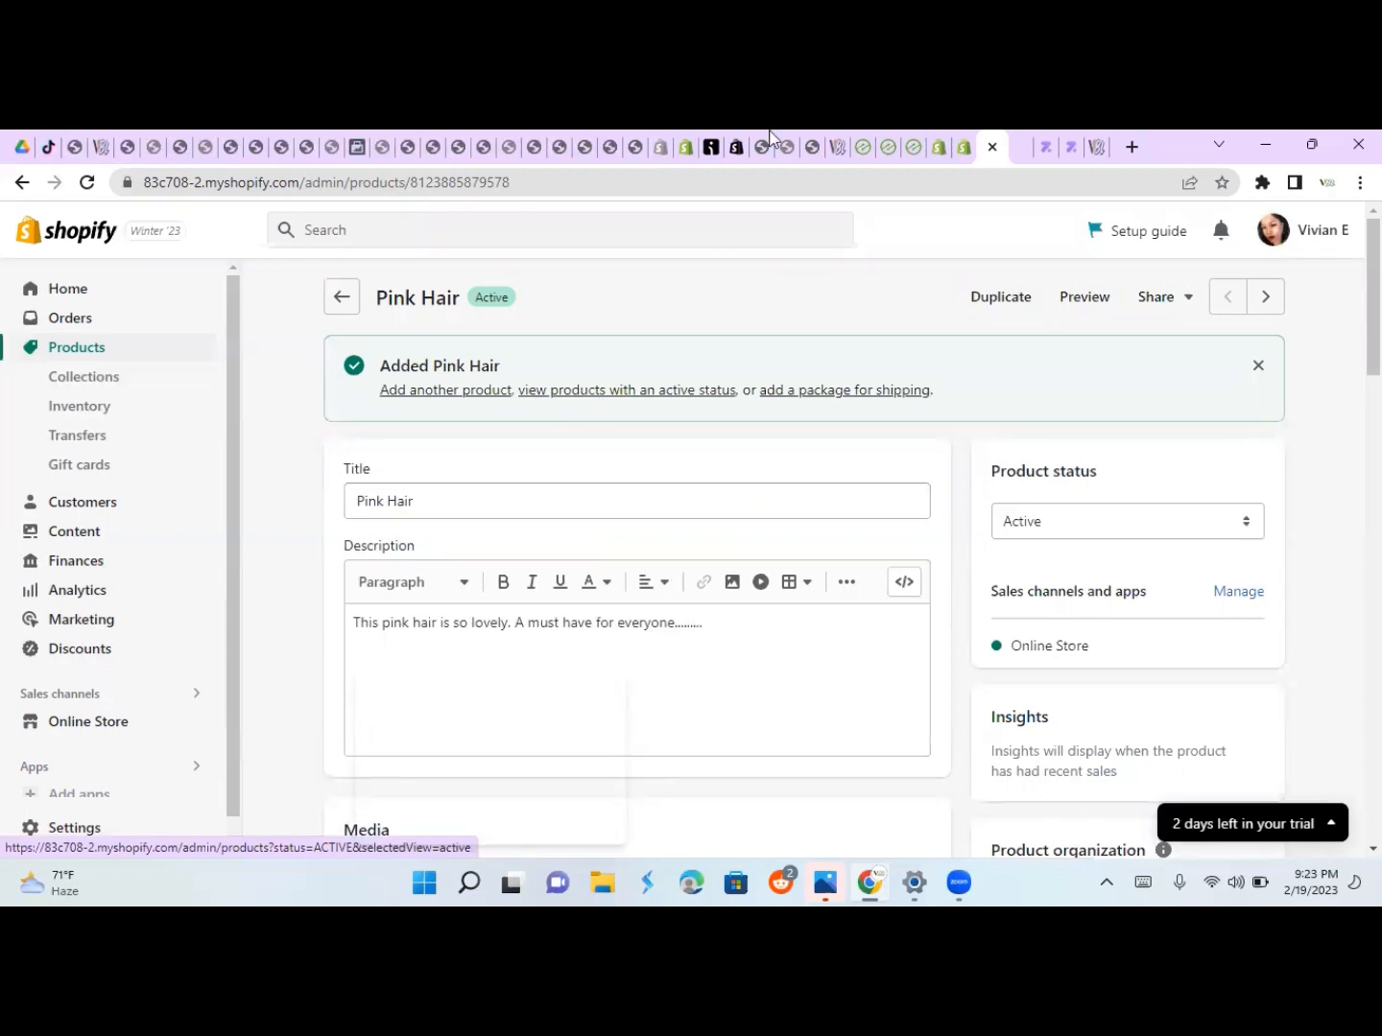
- Preview the saved Pink Hair product page in the online store, then return to the full product list
{"action": "left_click", "coordinate": [1072, 304]}
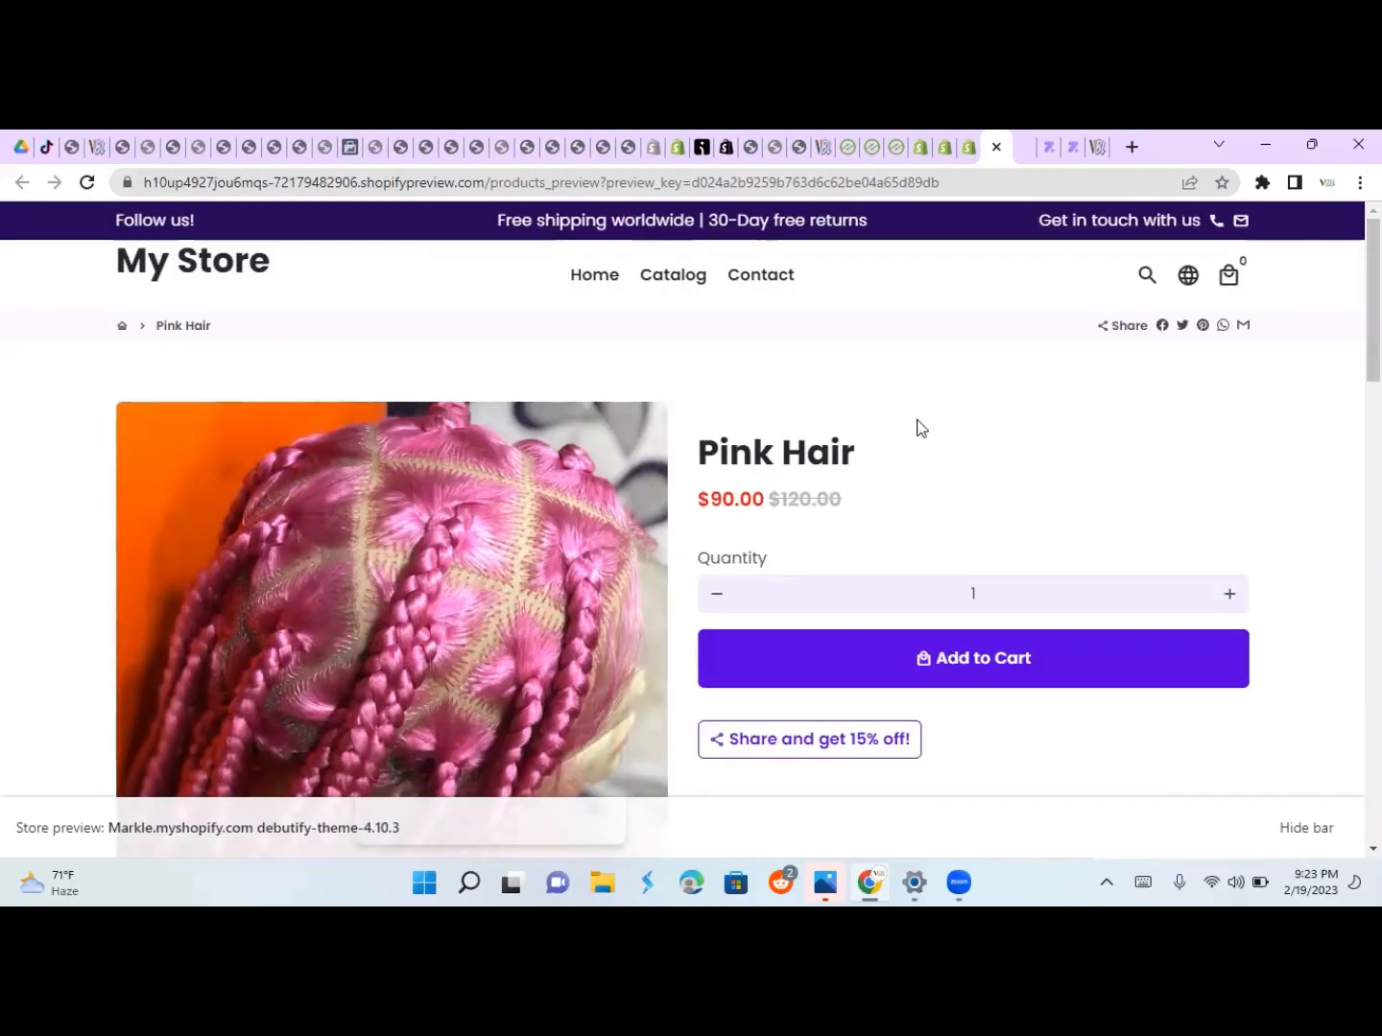
{"action": "left_click", "coordinate": [992, 144]}
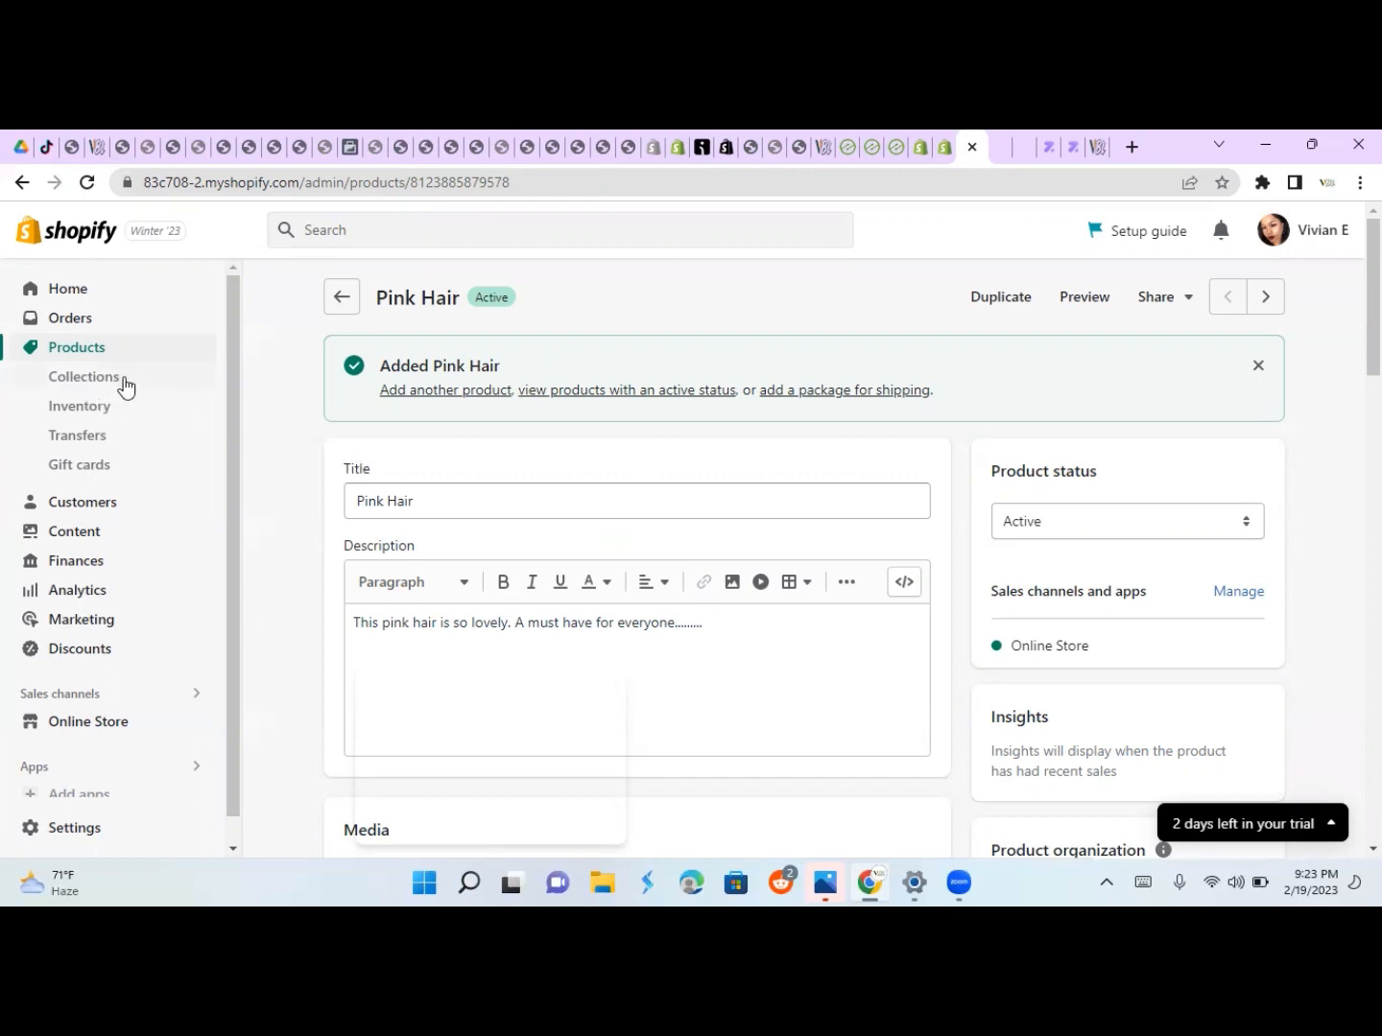
{"action": "left_click", "coordinate": [160, 353]}
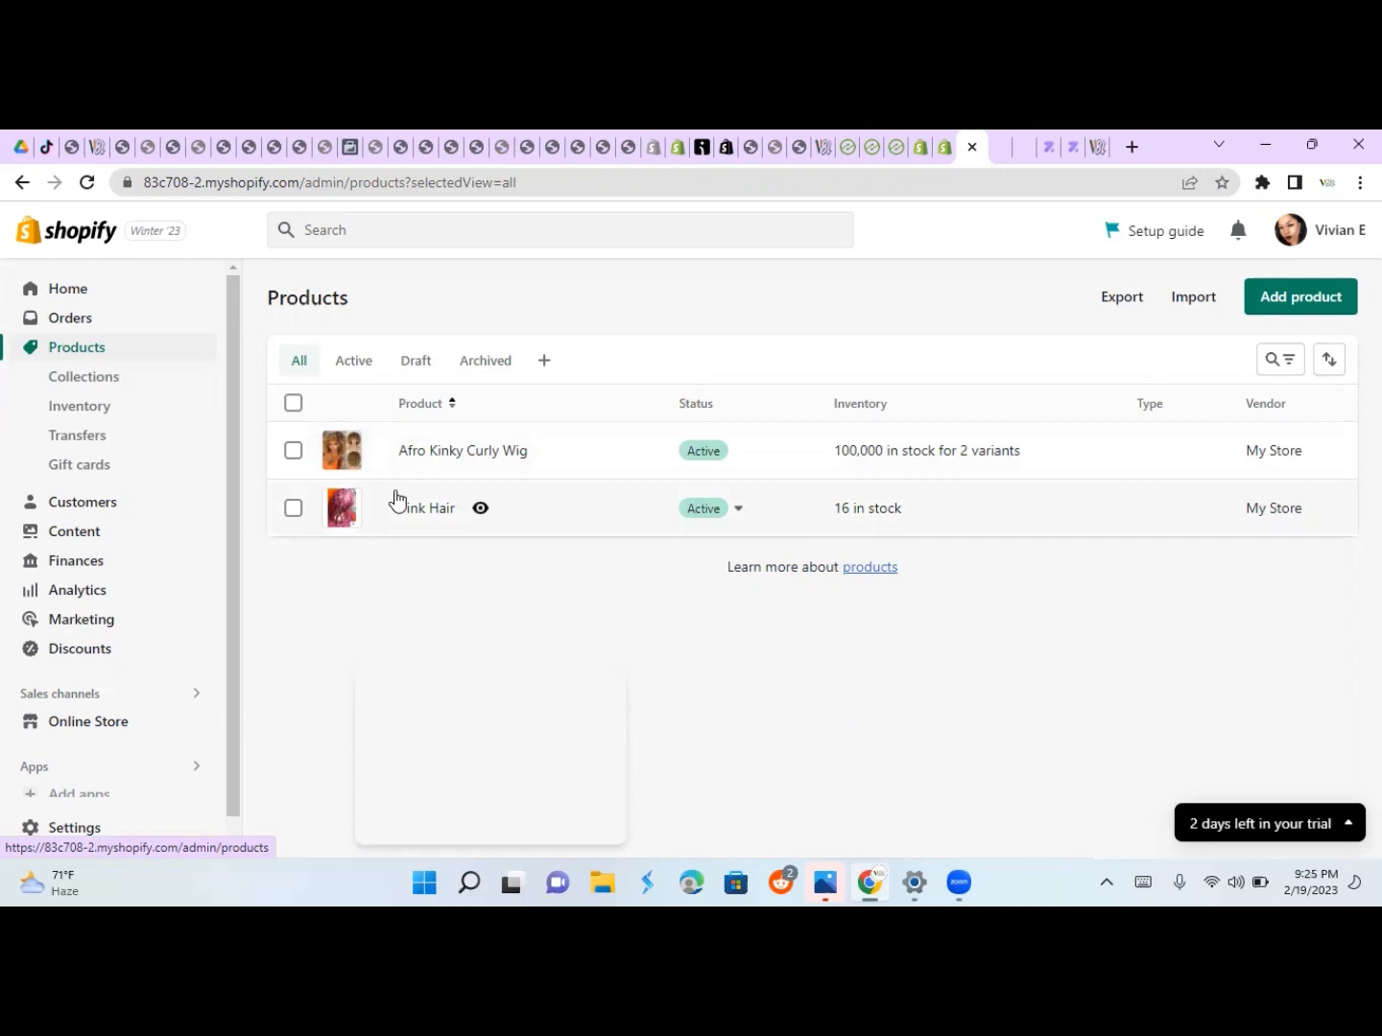
- Start a new collection titled "Hair collection" with the description "This collection is for wigs"
{"action": "left_click", "coordinate": [159, 382]}
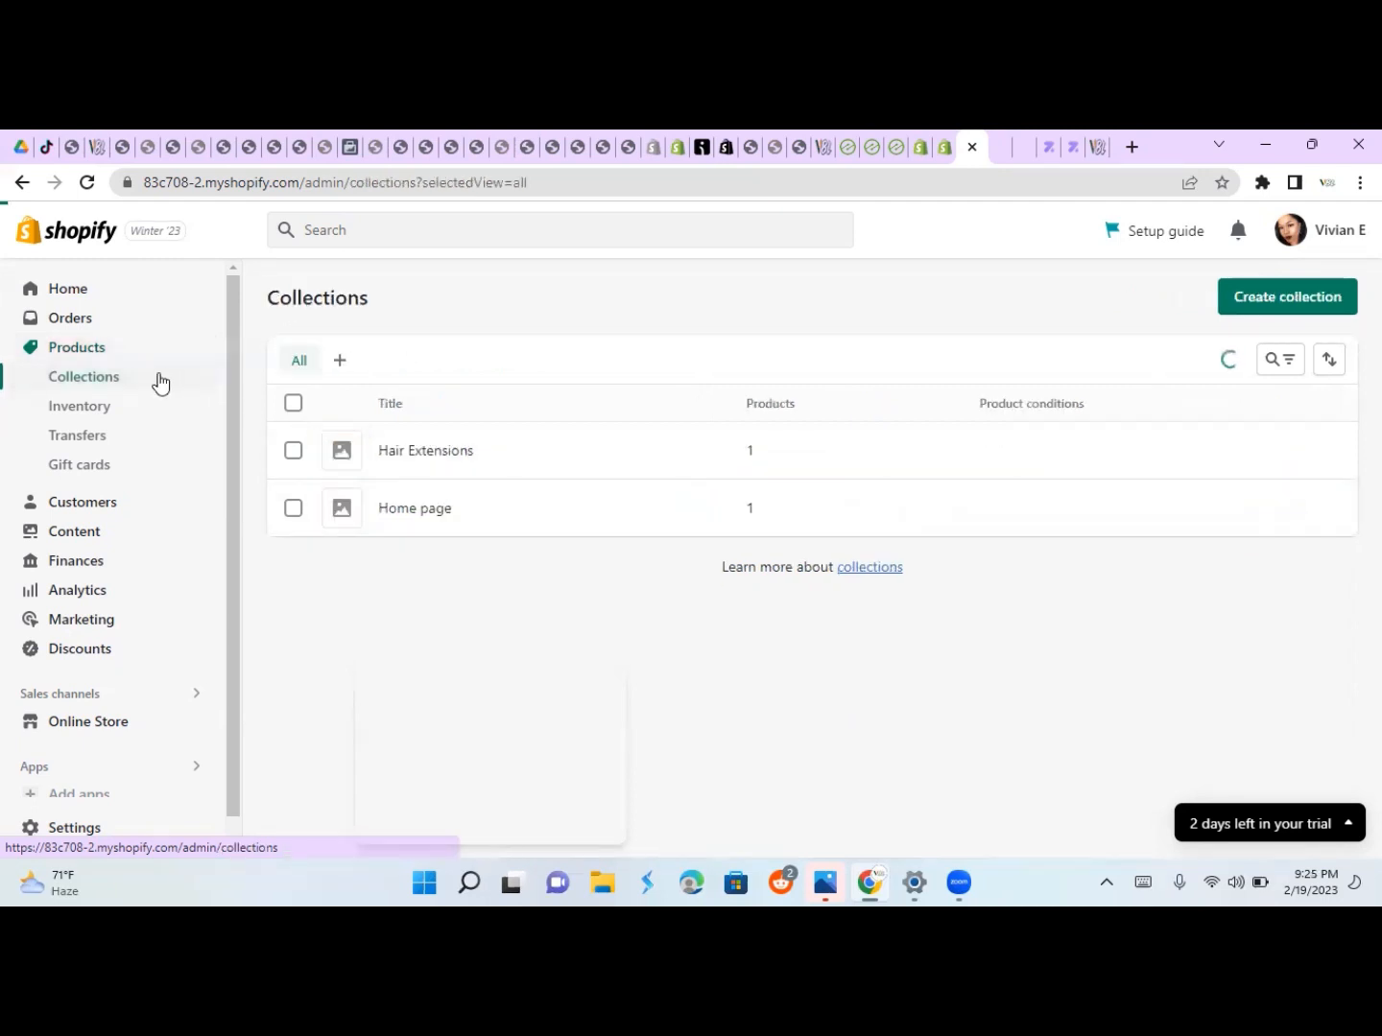
{"action": "left_click", "coordinate": [1247, 300]}
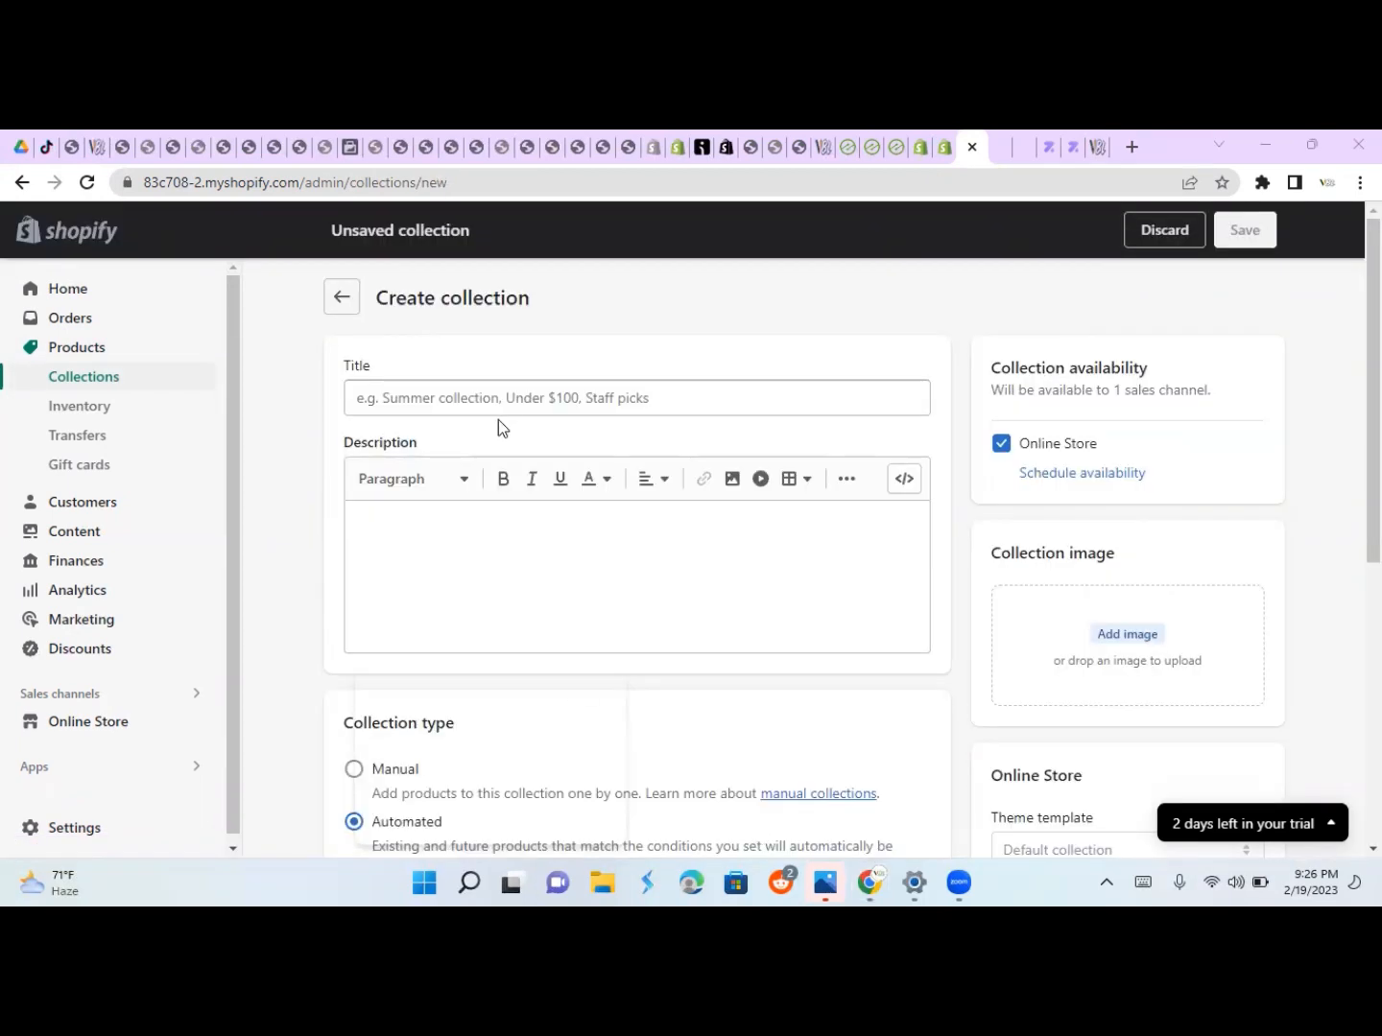
{"action": "left_click", "coordinate": [499, 398]}
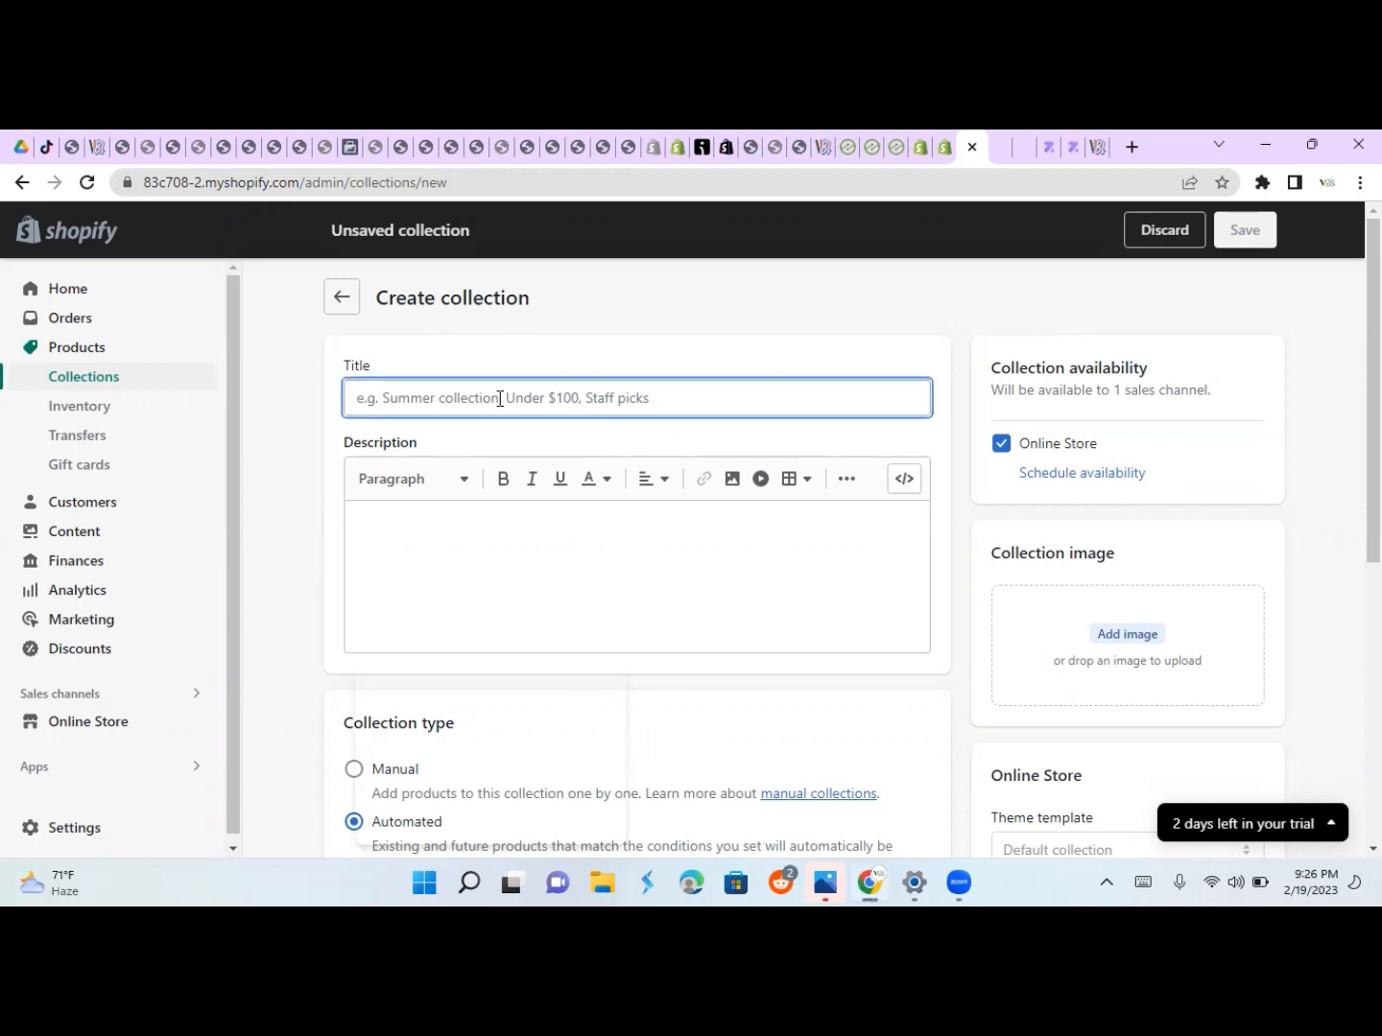
{"action": "type", "text": "Hair collection"}
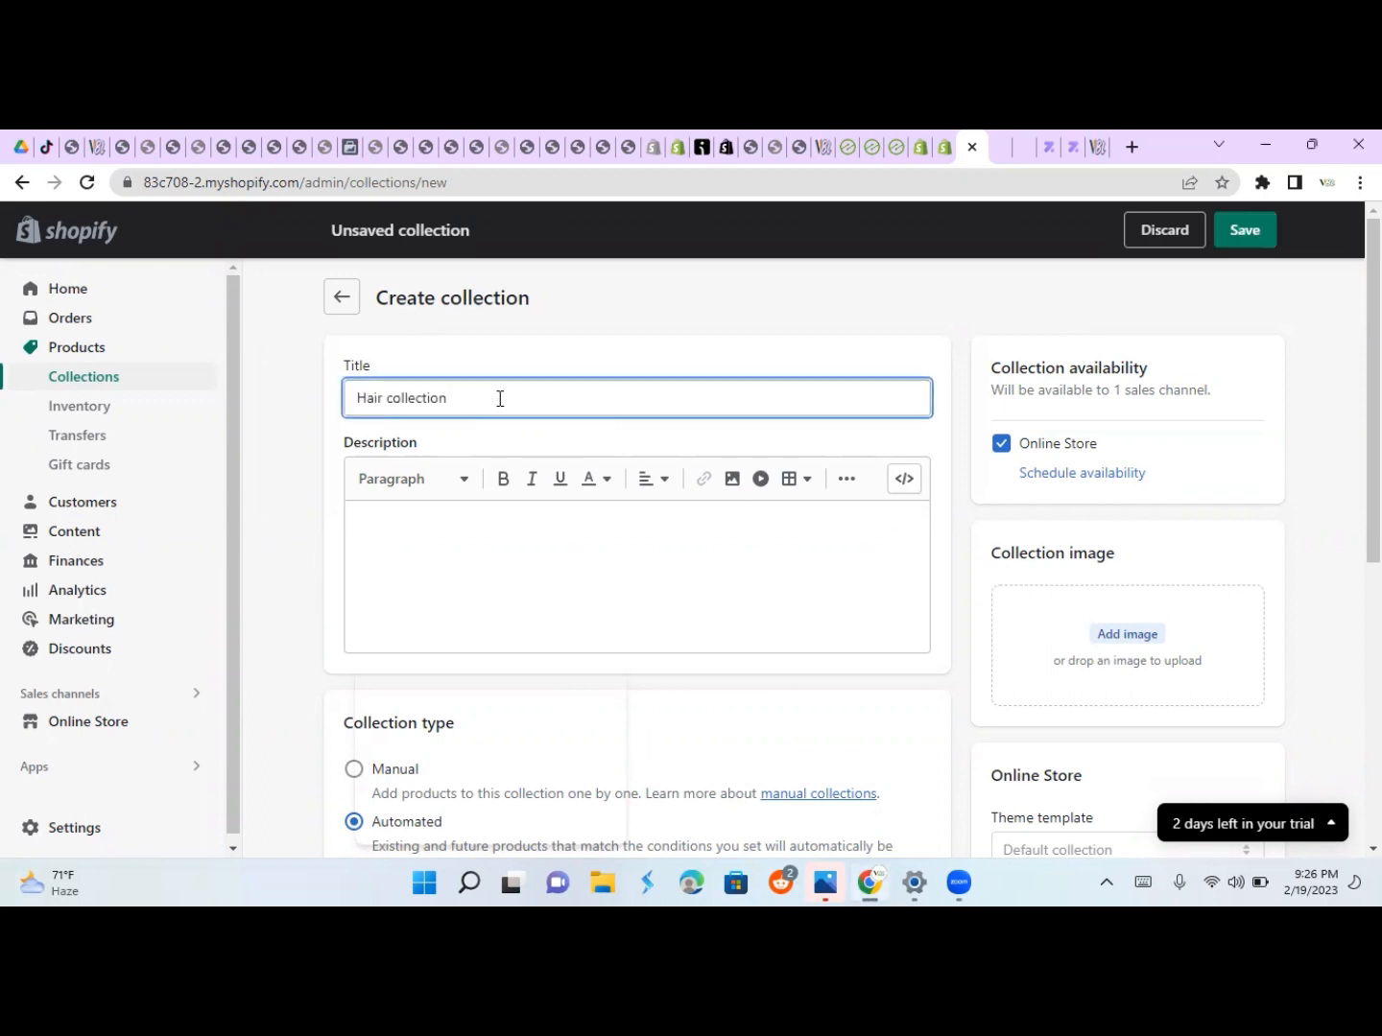
{"action": "left_click", "coordinate": [425, 531]}
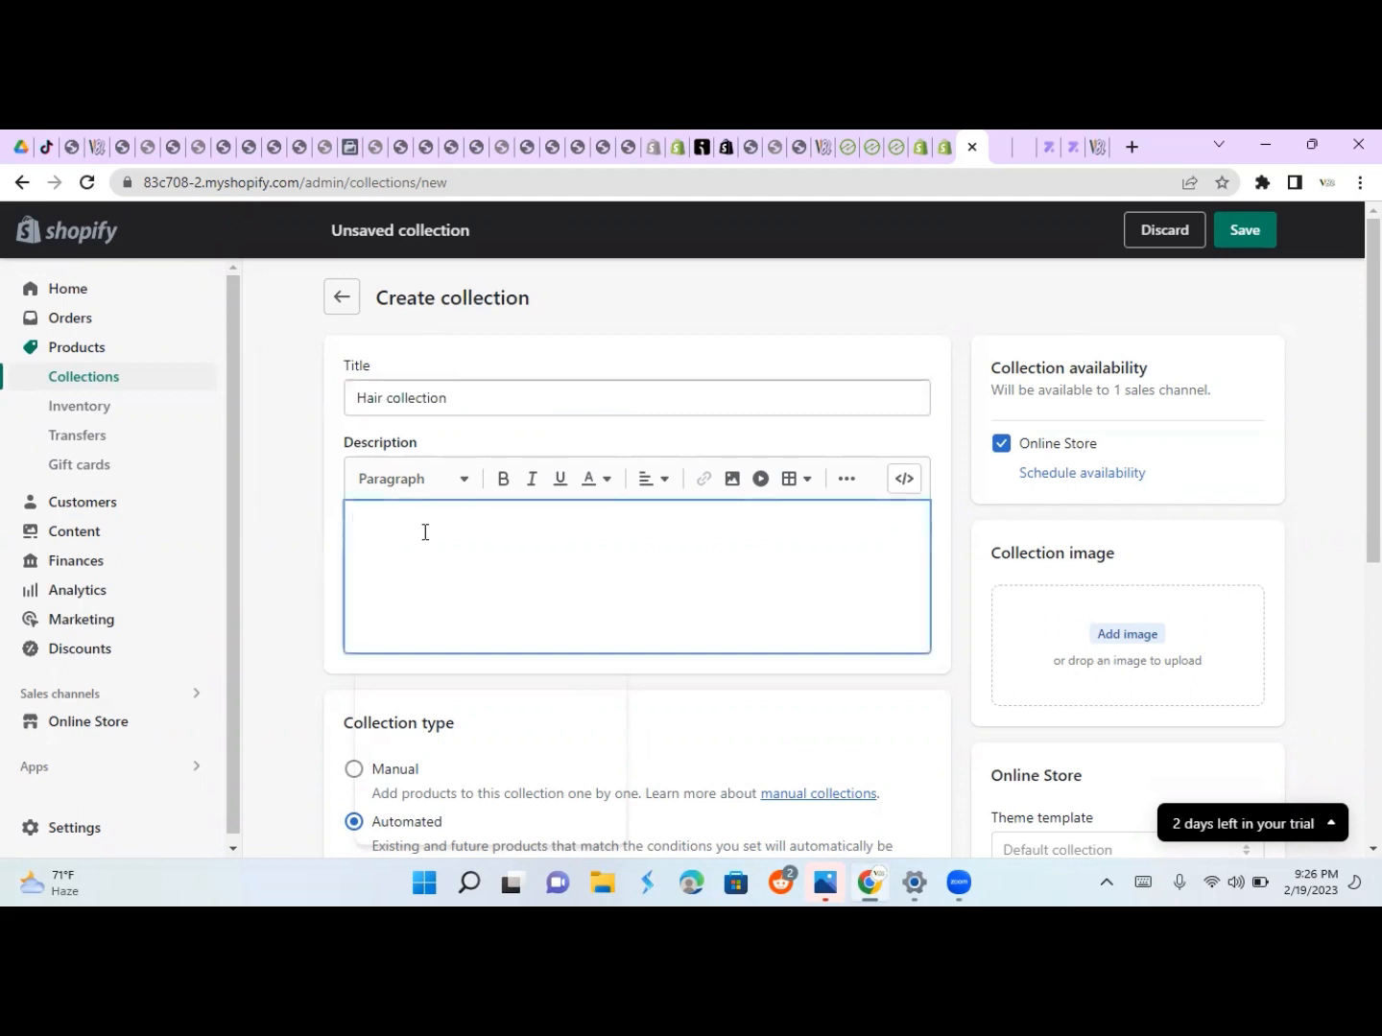
{"action": "type", "text": "This collection is for wigs"}
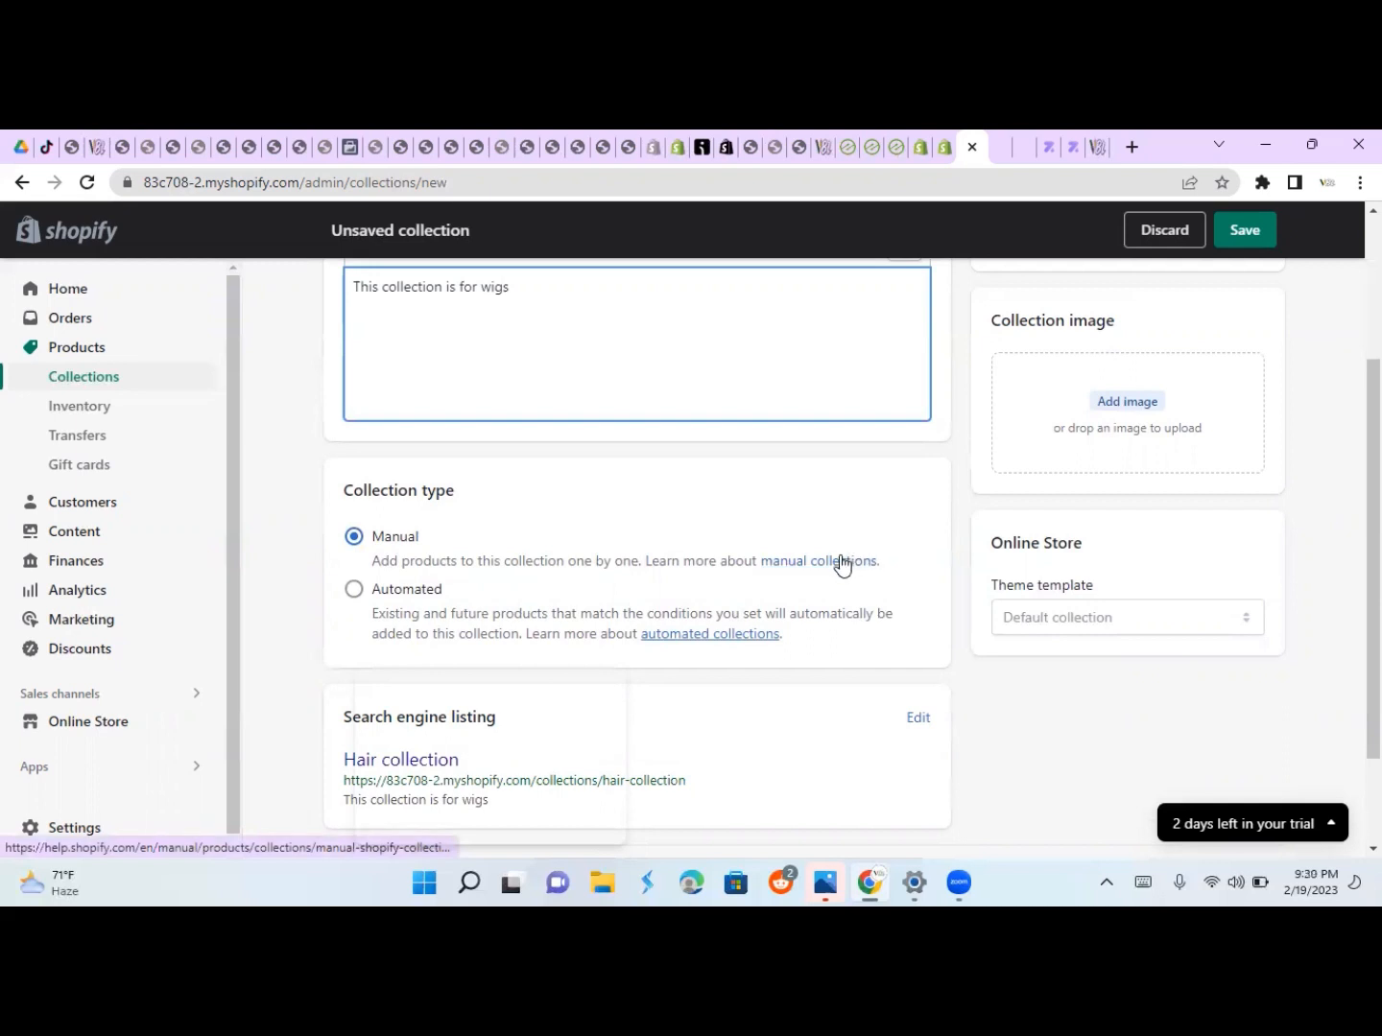
- Make the collection automated, with the condition that the product price is greater than $0
{"action": "left_click", "coordinate": [353, 589]}
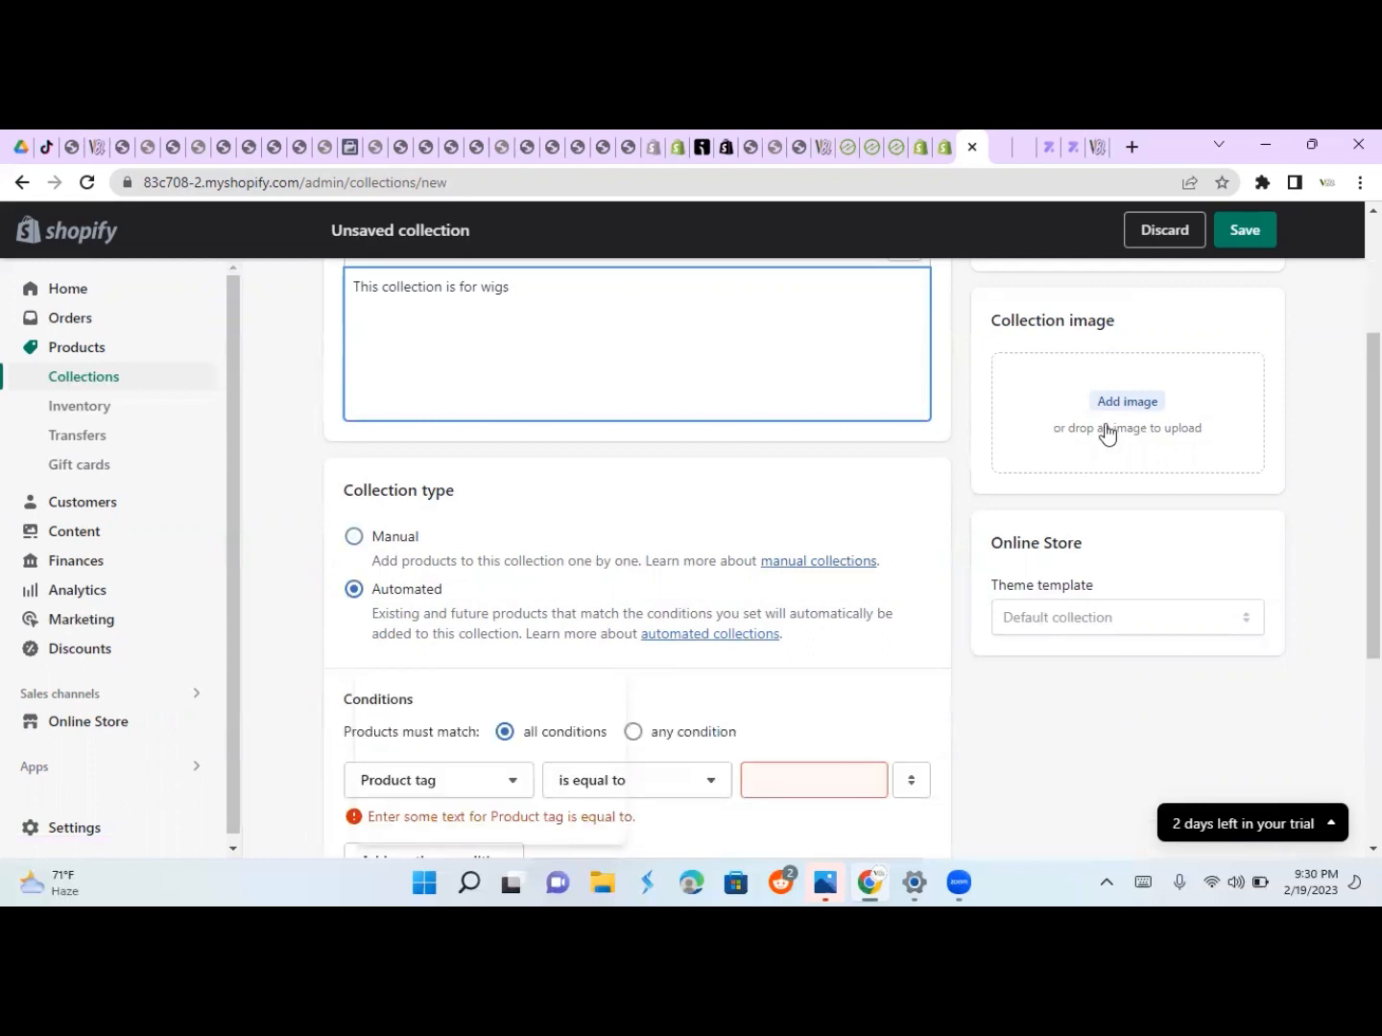
{"action": "scroll", "coordinate": [851, 559], "scroll_direction": "down", "scroll_amount": 2}
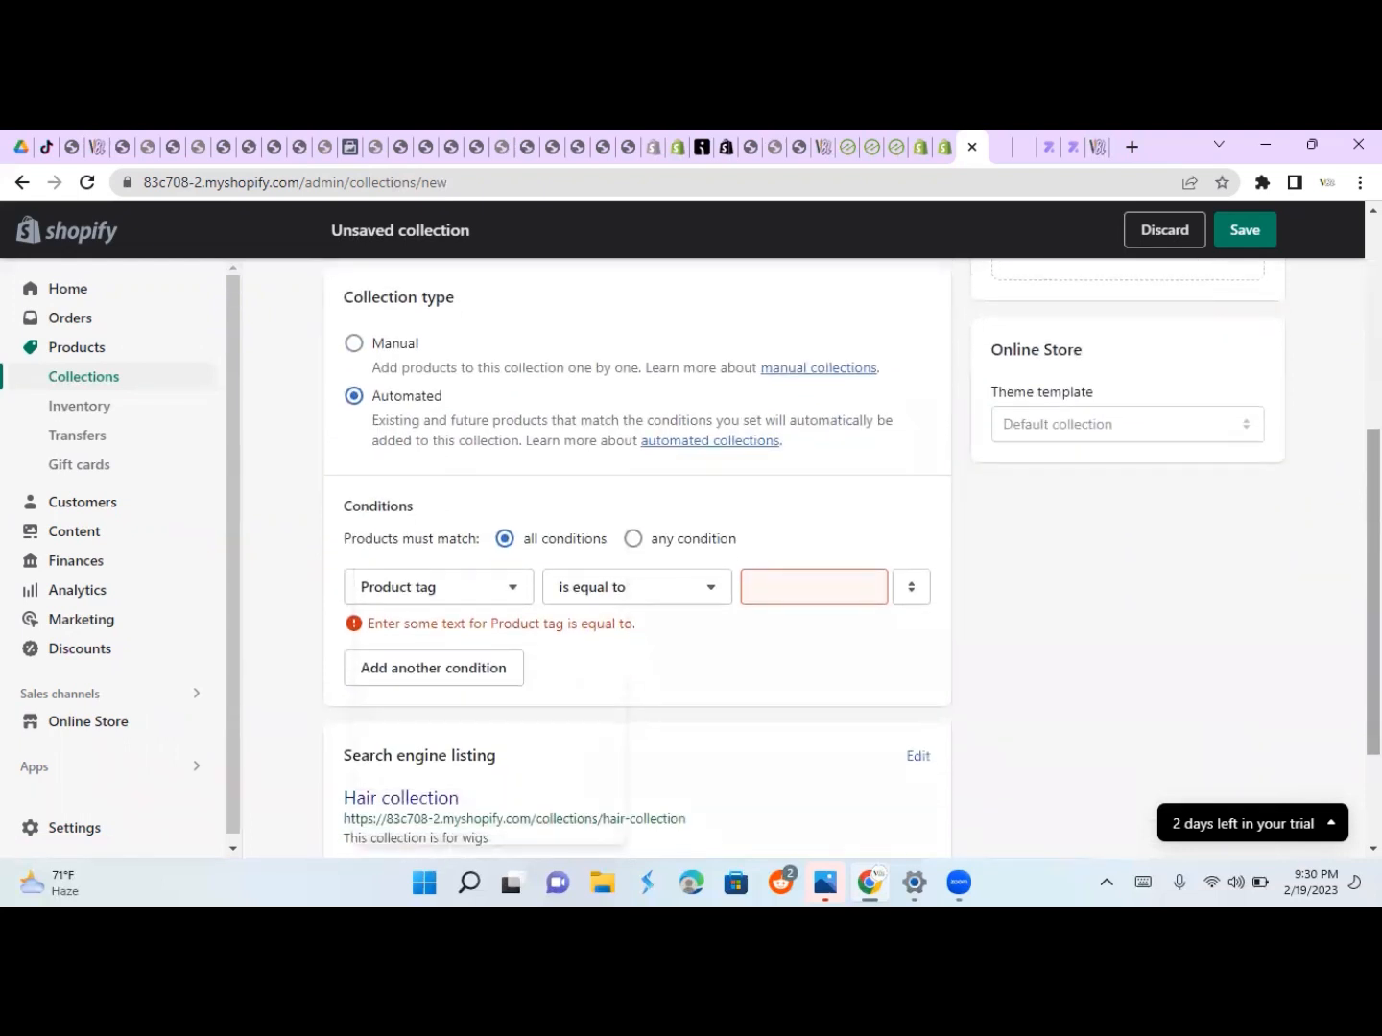
{"action": "left_click", "coordinate": [512, 591]}
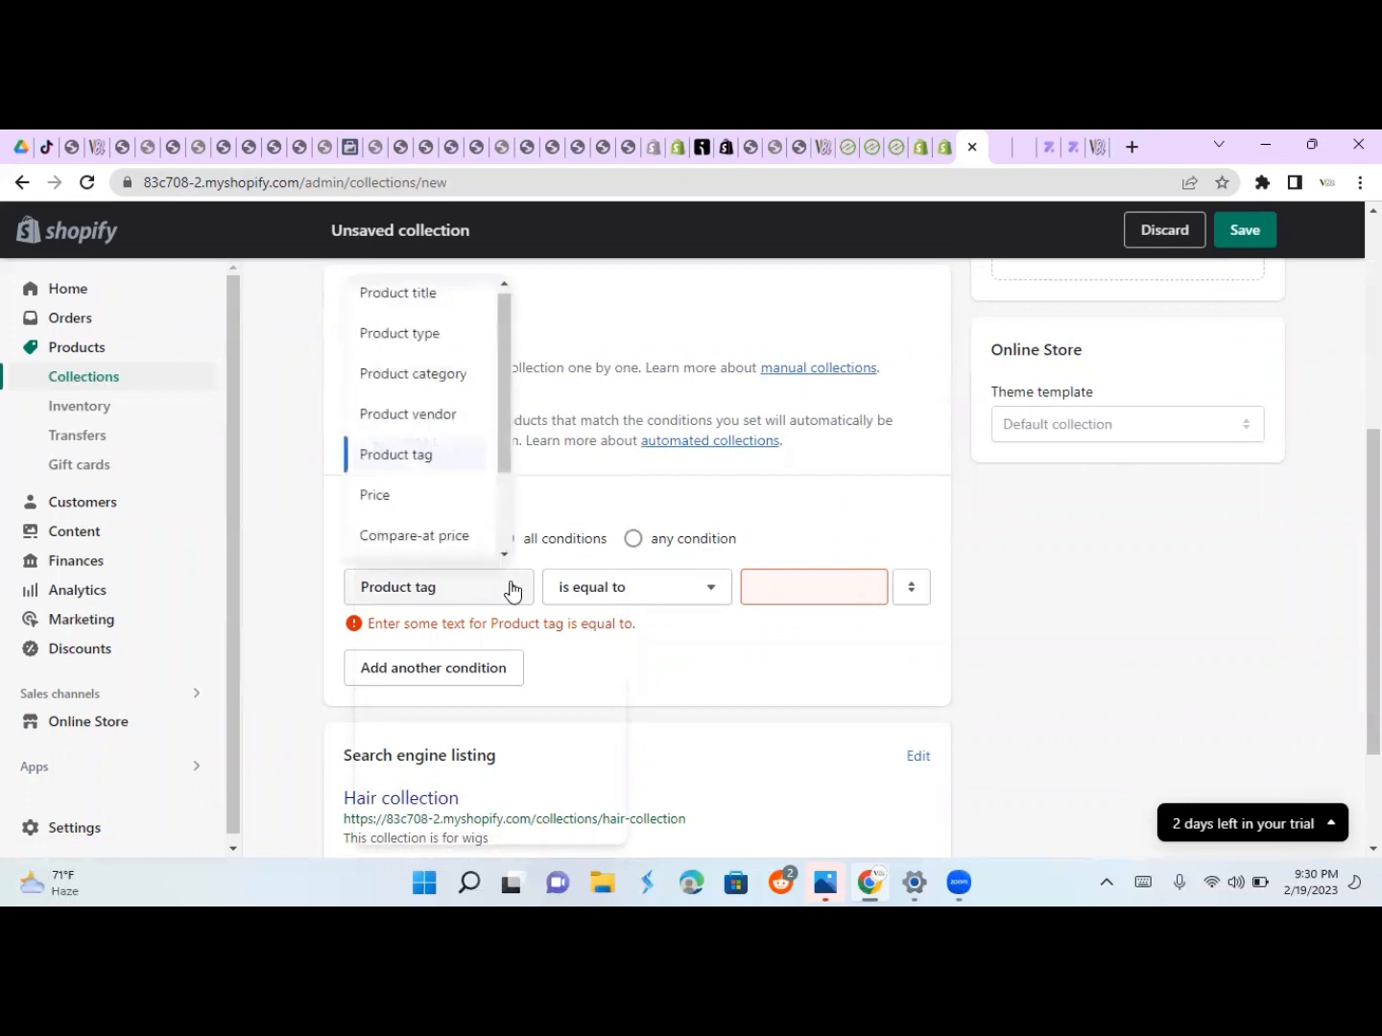
{"action": "left_click", "coordinate": [407, 495]}
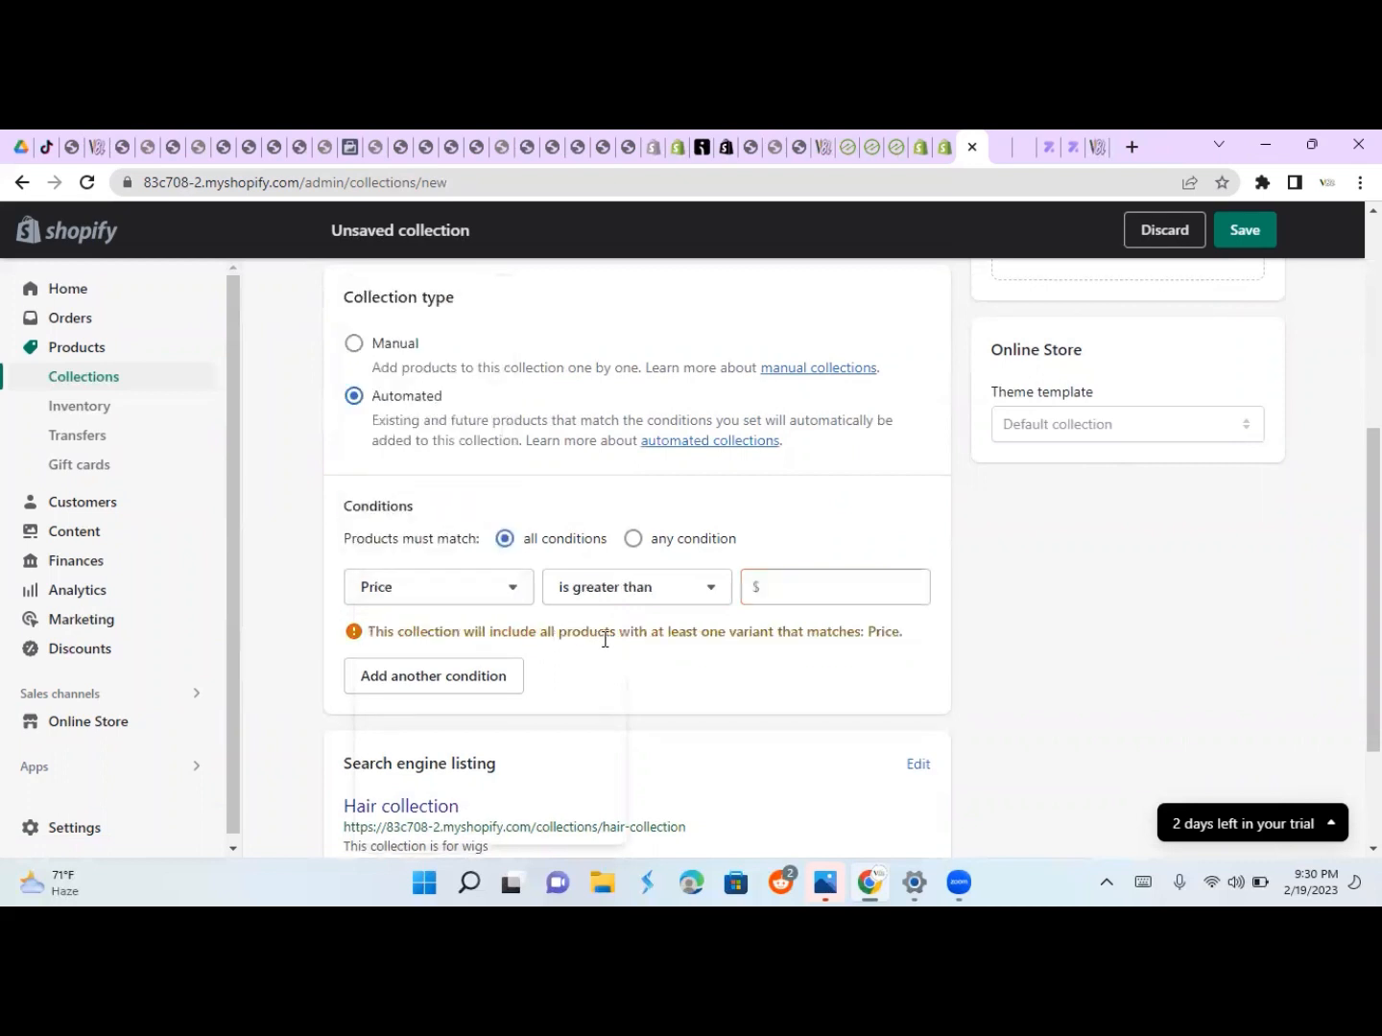
{"action": "left_click", "coordinate": [788, 597]}
{"action": "type", "text": "0"}
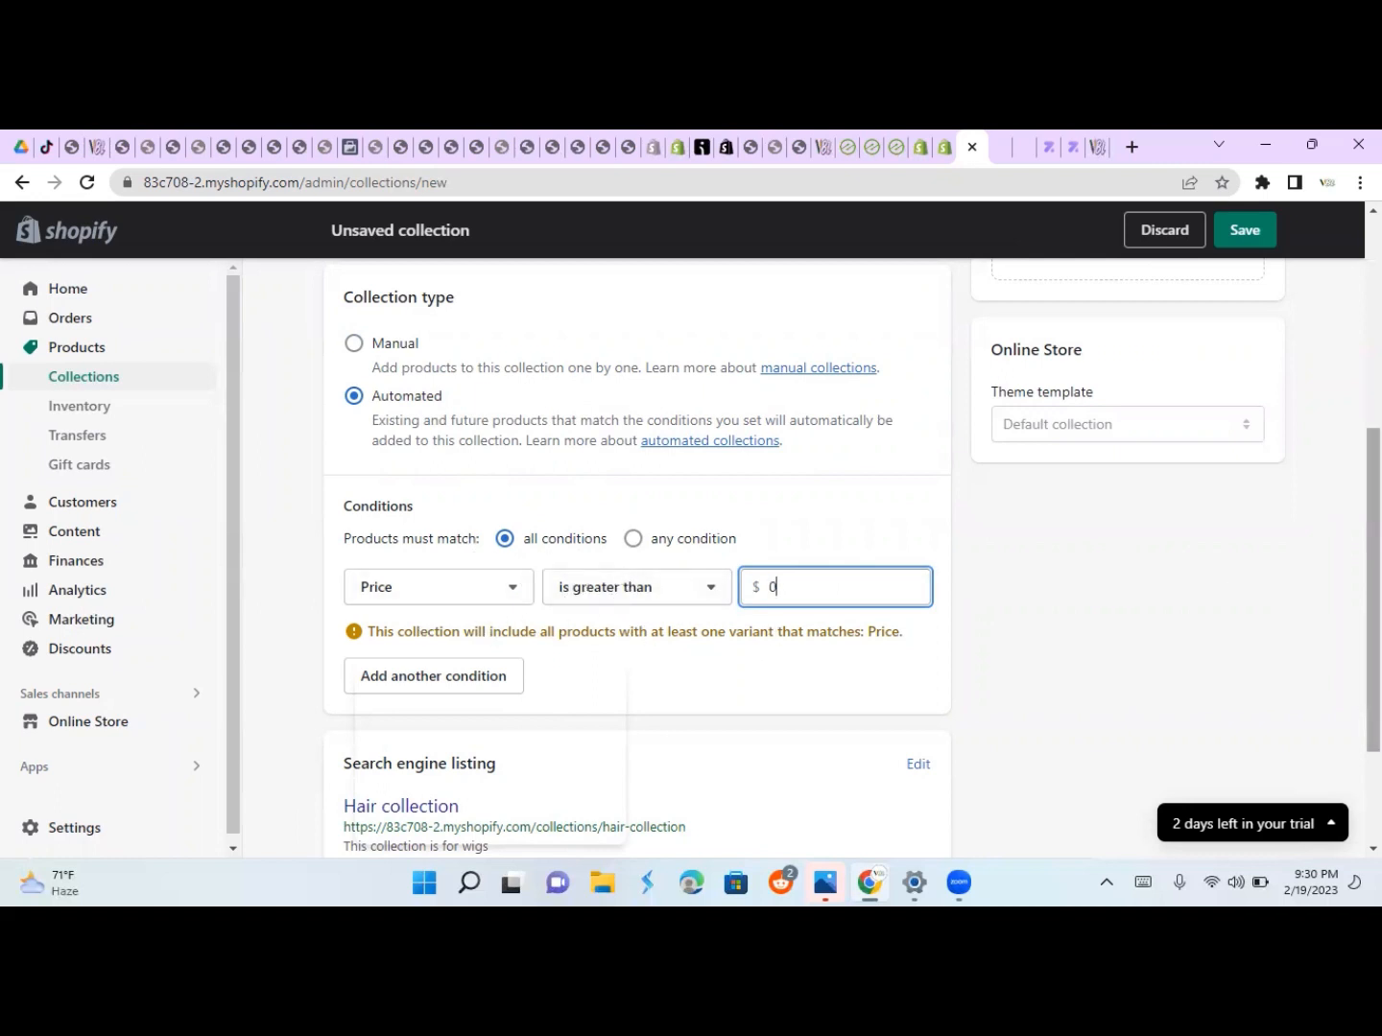
{"action": "scroll", "coordinate": [851, 559], "scroll_direction": "down", "scroll_amount": 2}
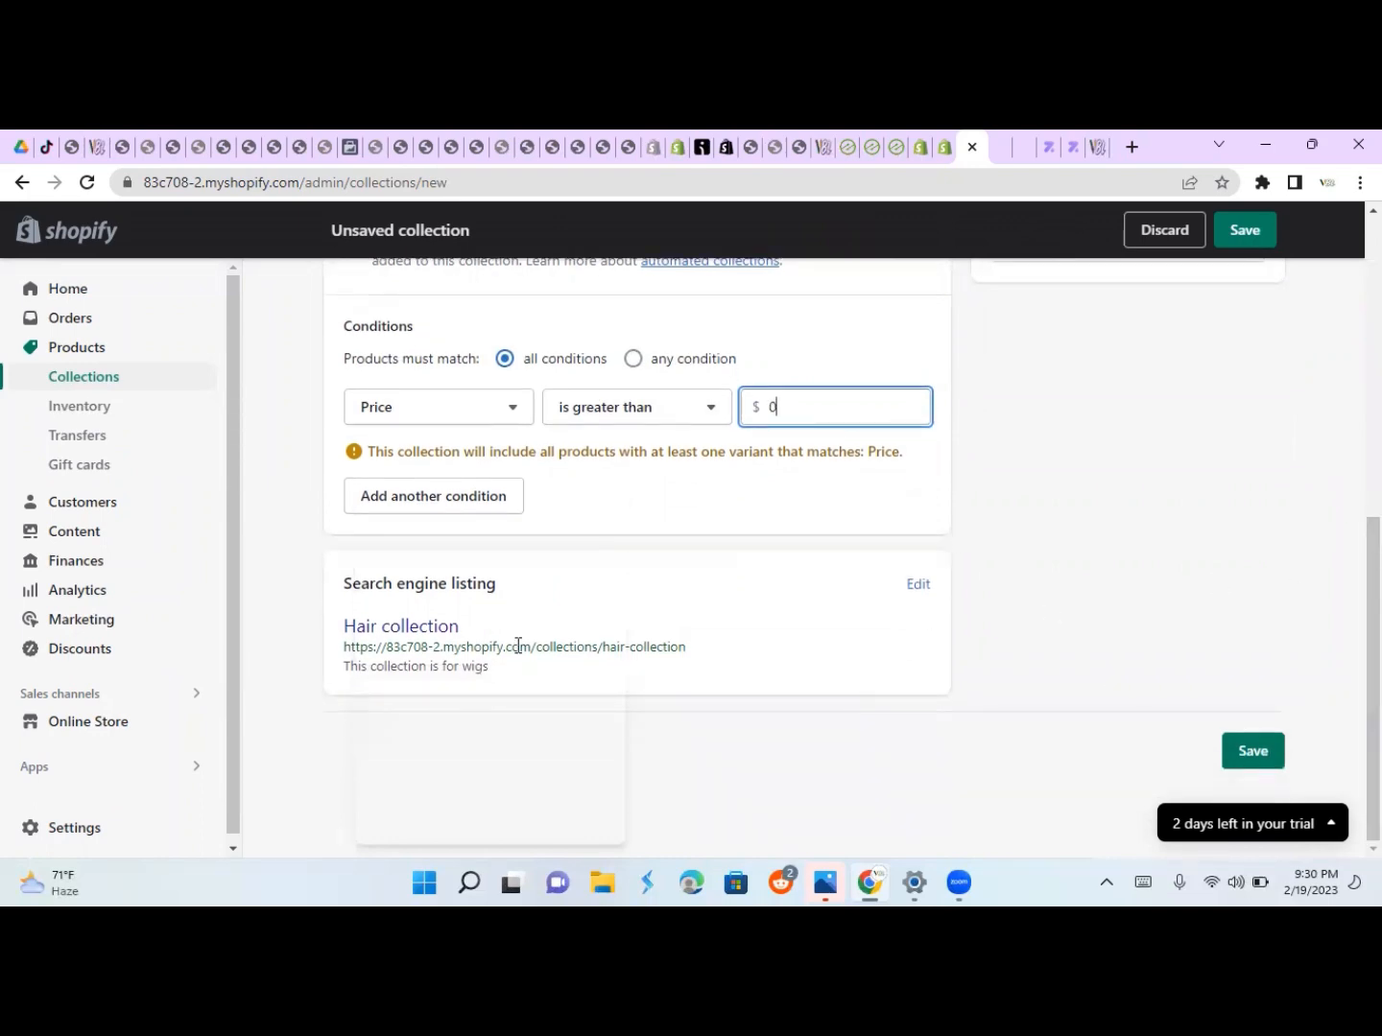
- Add the pink braided wig photo as the collection image and save the Hair collection
{"action": "scroll", "coordinate": [1328, 371], "scroll_direction": "up", "scroll_amount": 6}
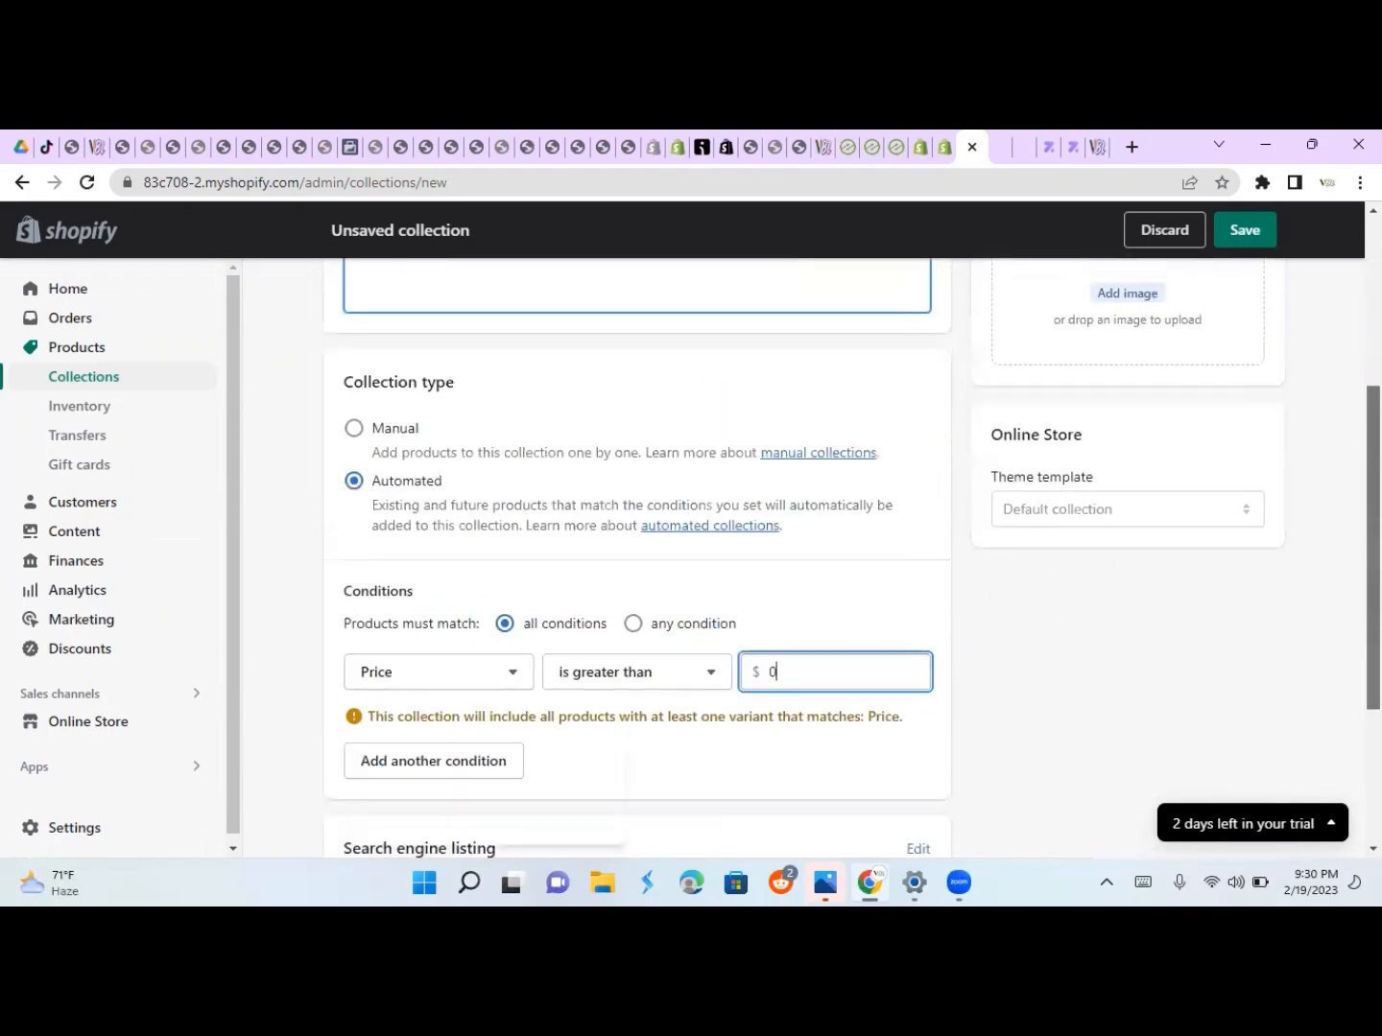
{"action": "scroll", "coordinate": [1326, 363], "scroll_direction": "up", "scroll_amount": 1}
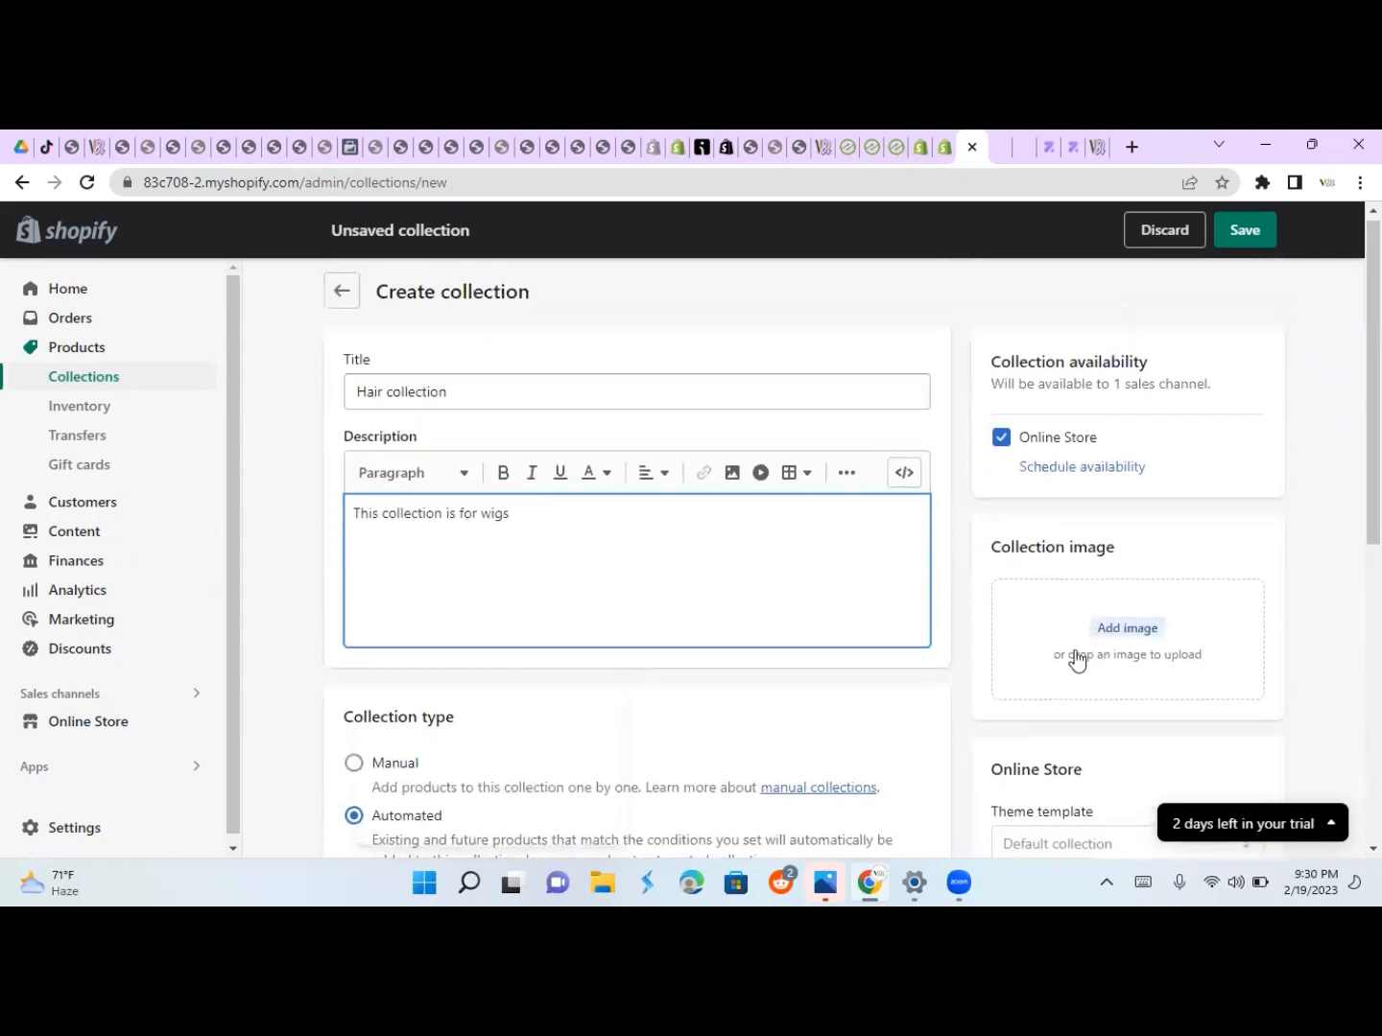
{"action": "left_click", "coordinate": [1141, 633]}
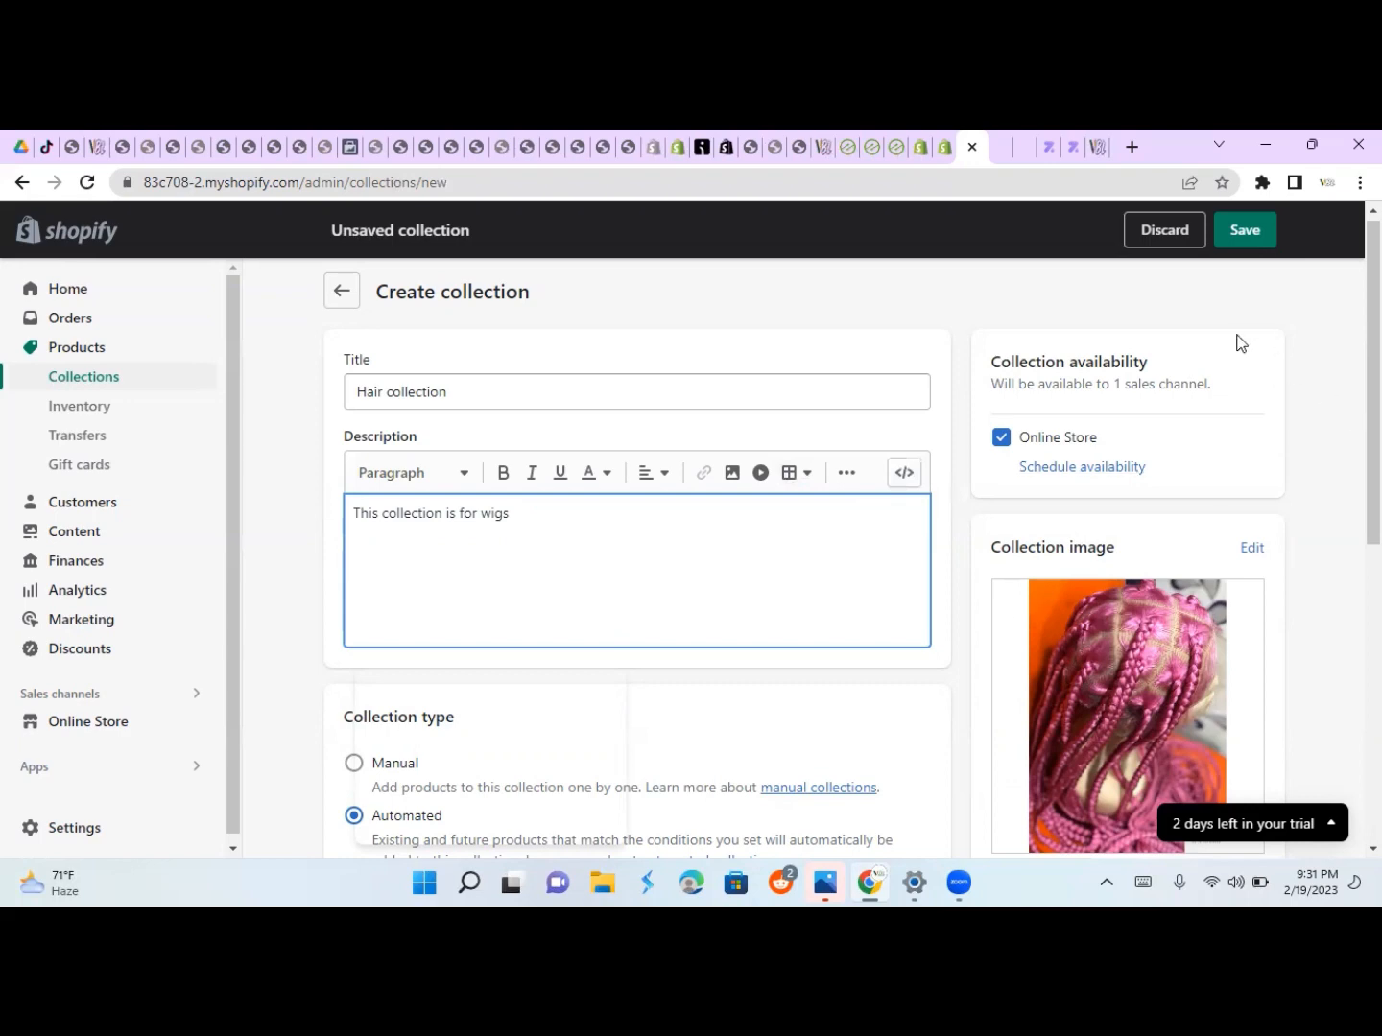
{"action": "left_click", "coordinate": [1235, 234]}
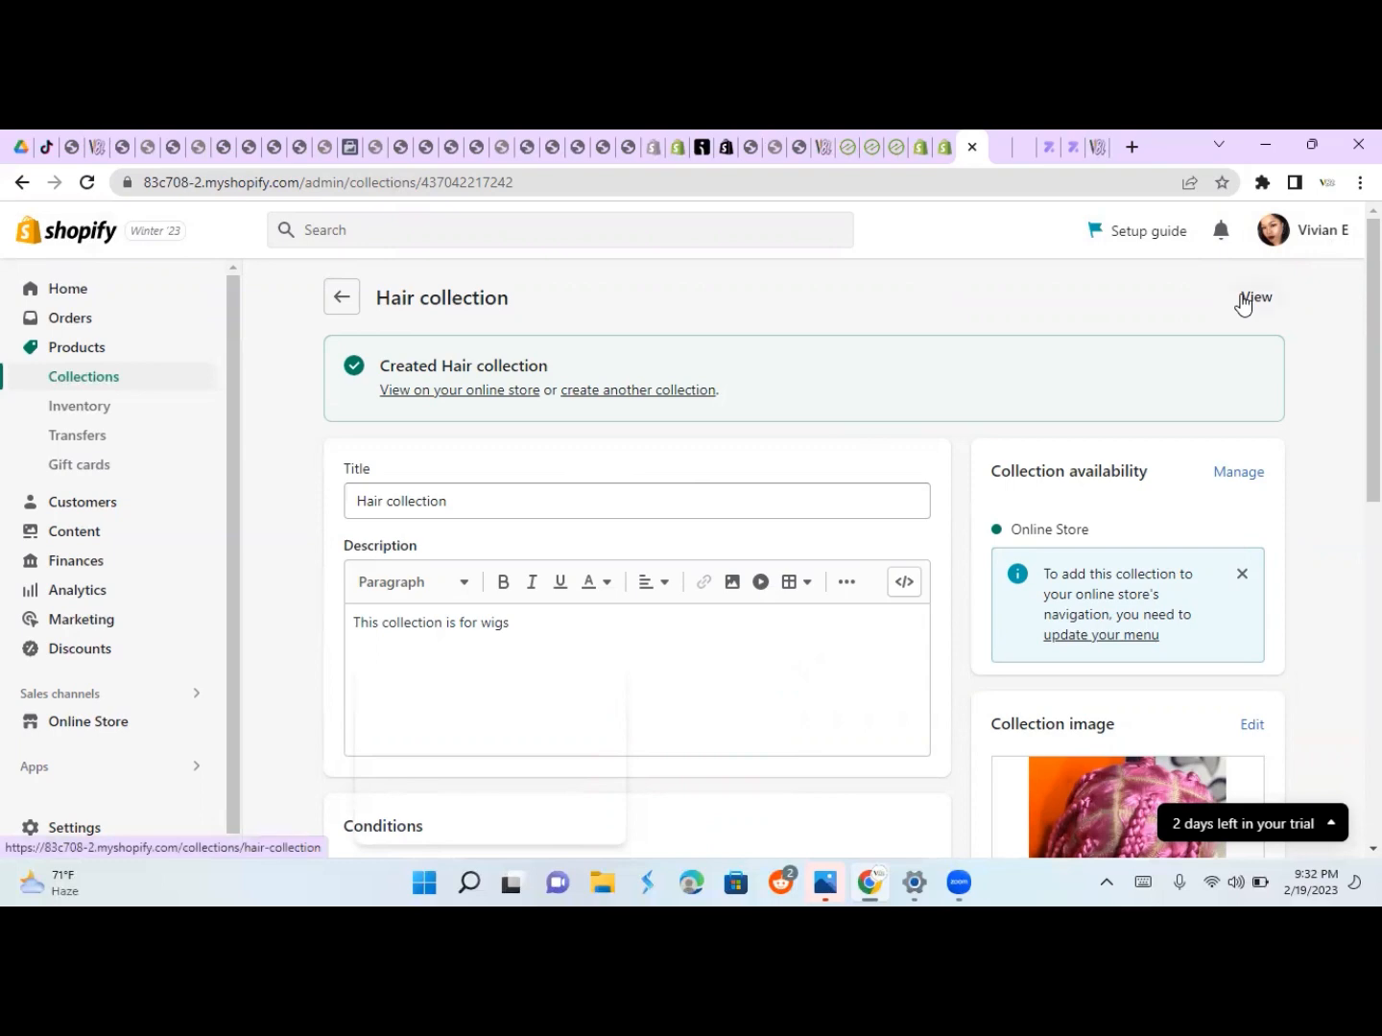
- Preview the Hair collection page and its products in the online store, then return to the full collections list
{"action": "left_click", "coordinate": [1247, 298]}
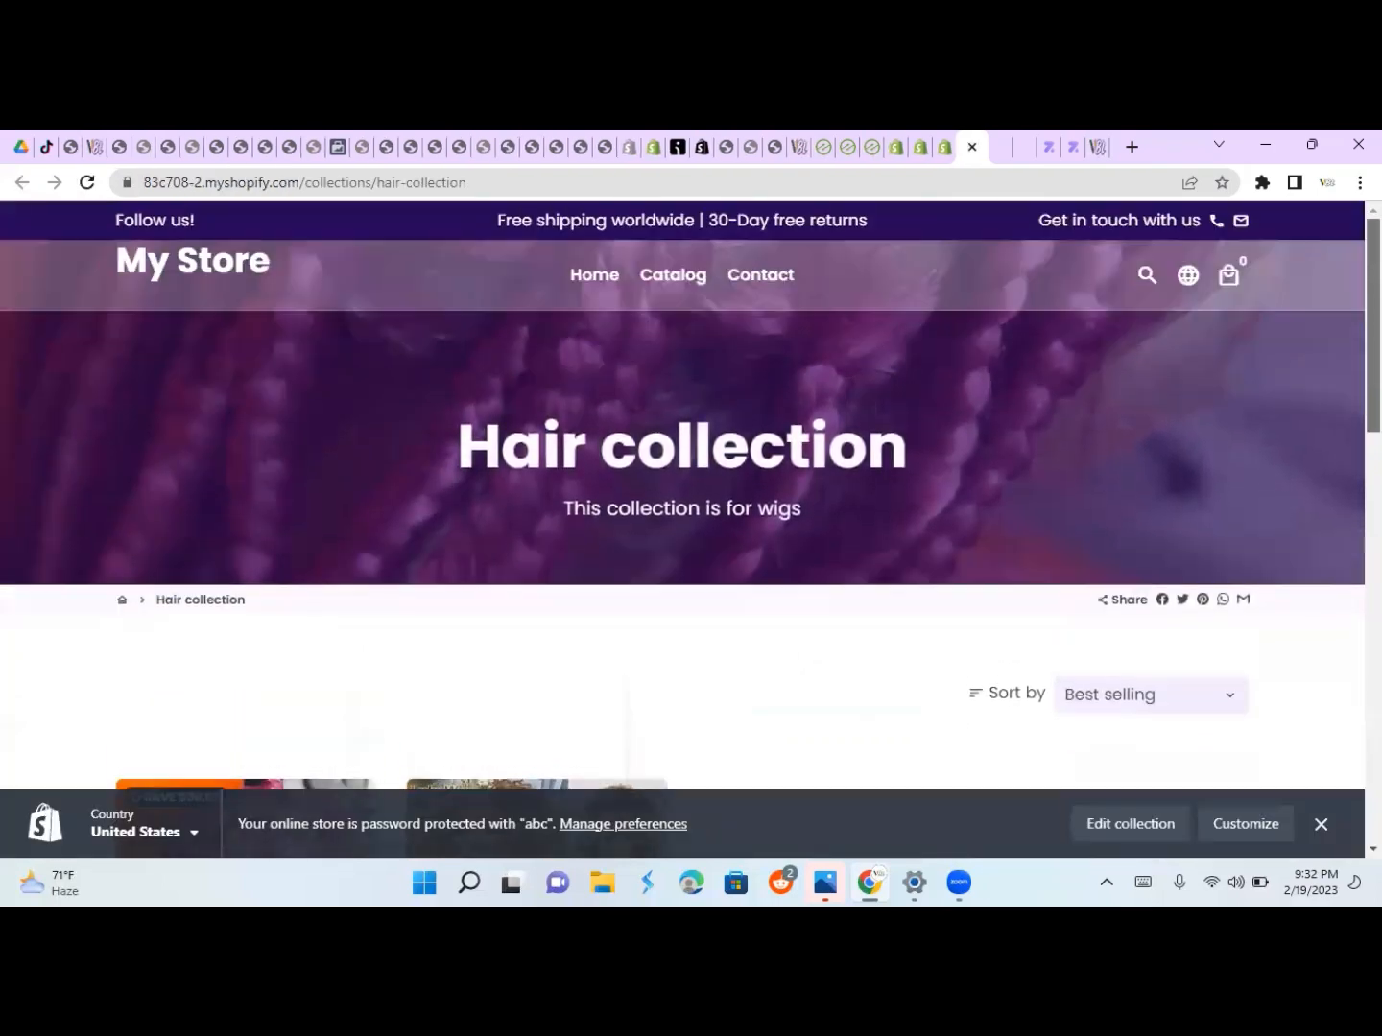
{"action": "scroll", "coordinate": [690, 499], "scroll_direction": "down", "scroll_amount": 3}
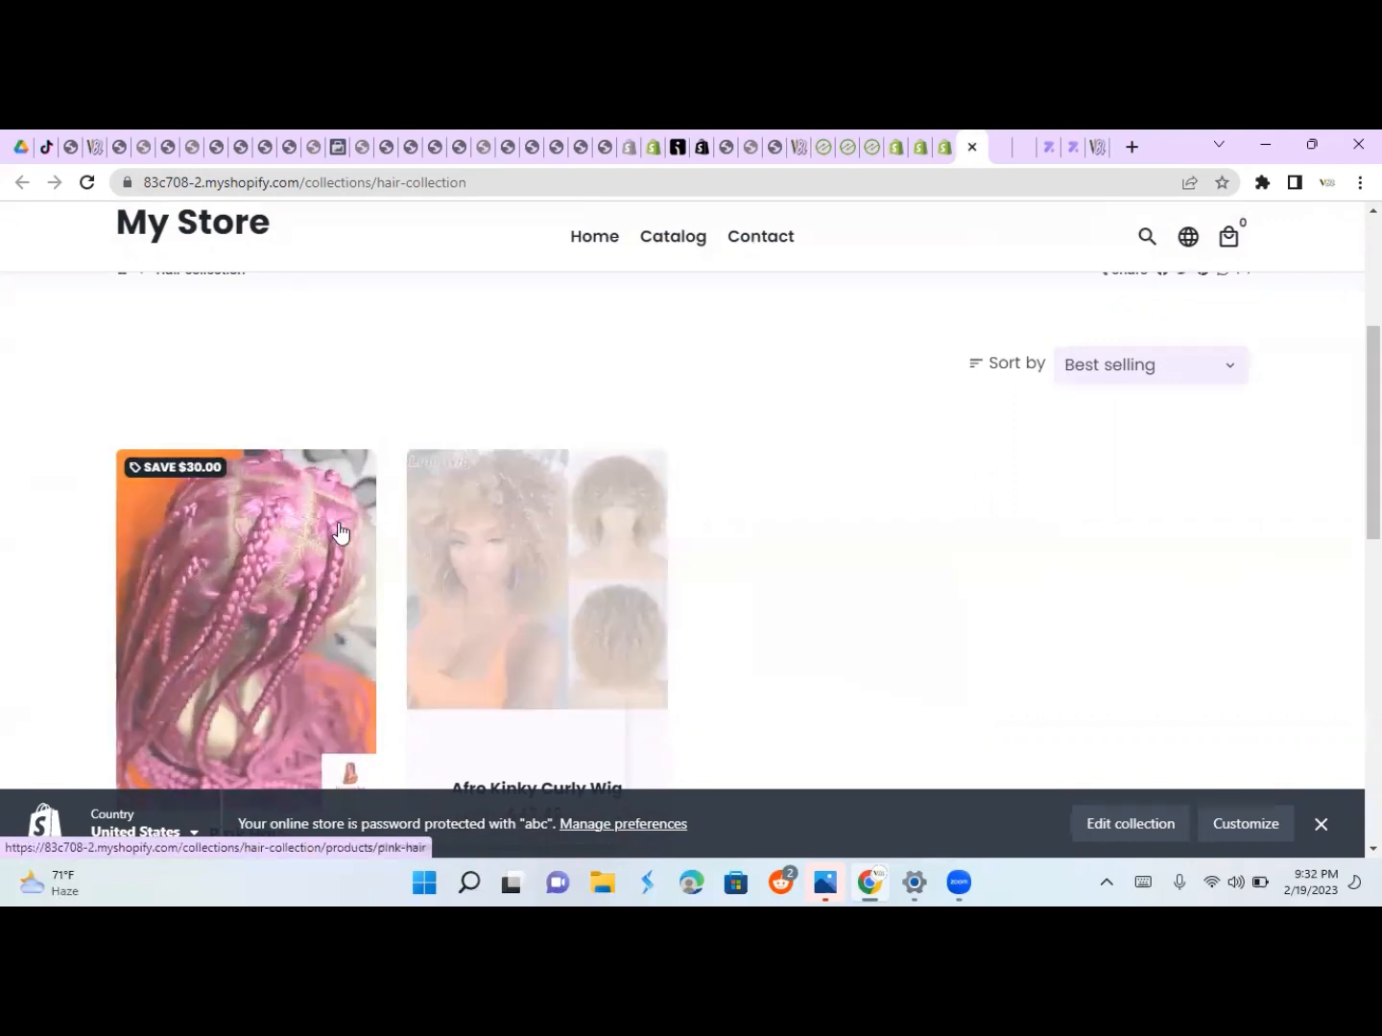
{"action": "left_click", "coordinate": [929, 147]}
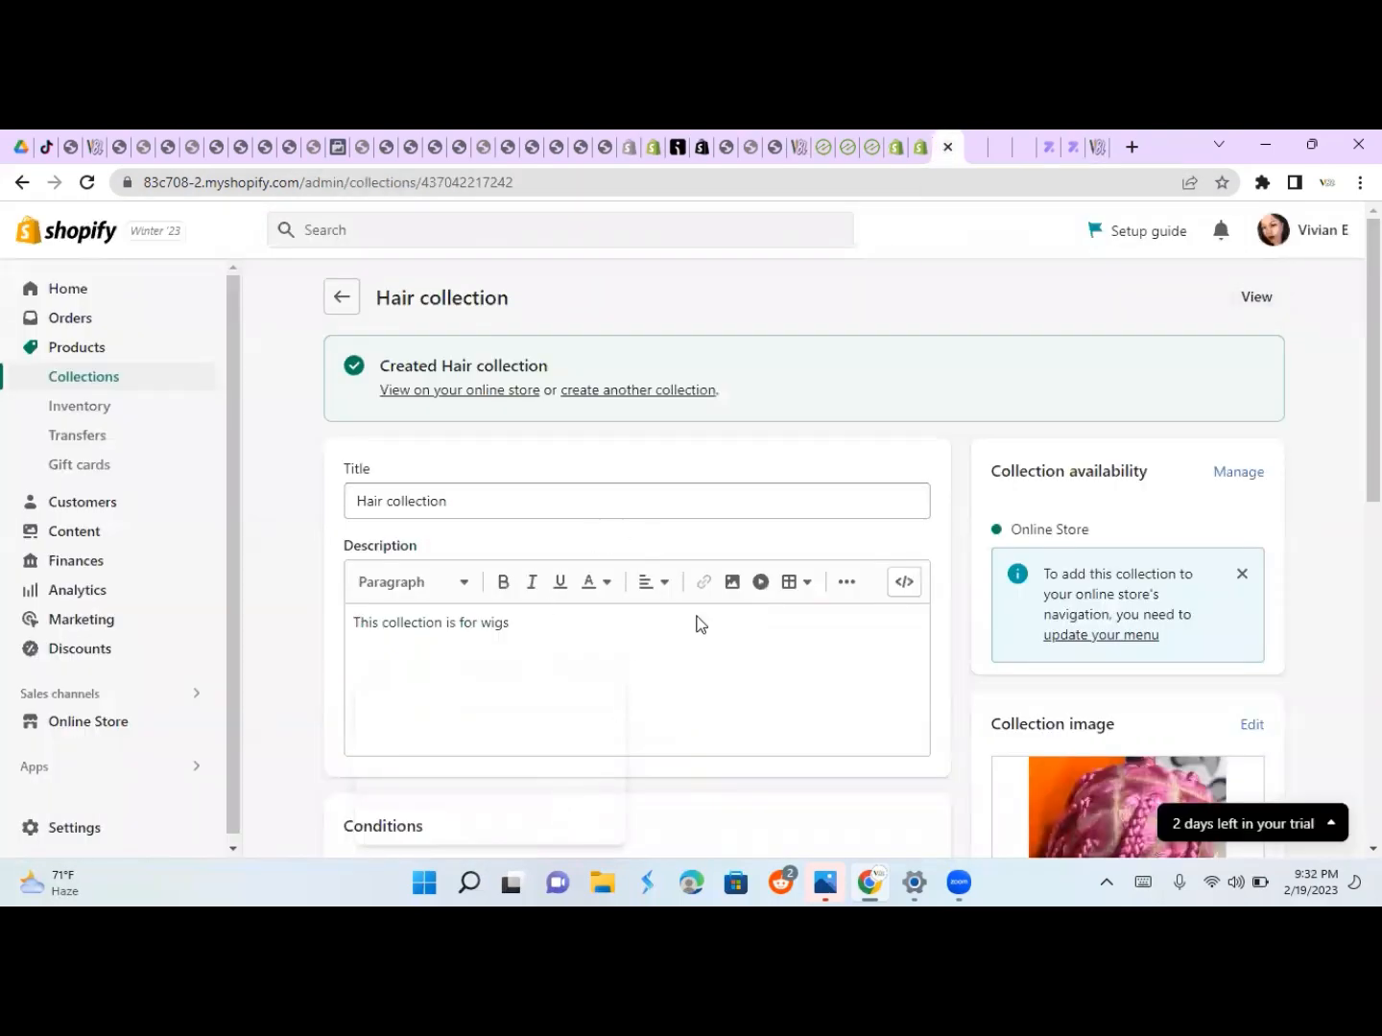
{"action": "left_click", "coordinate": [138, 390]}
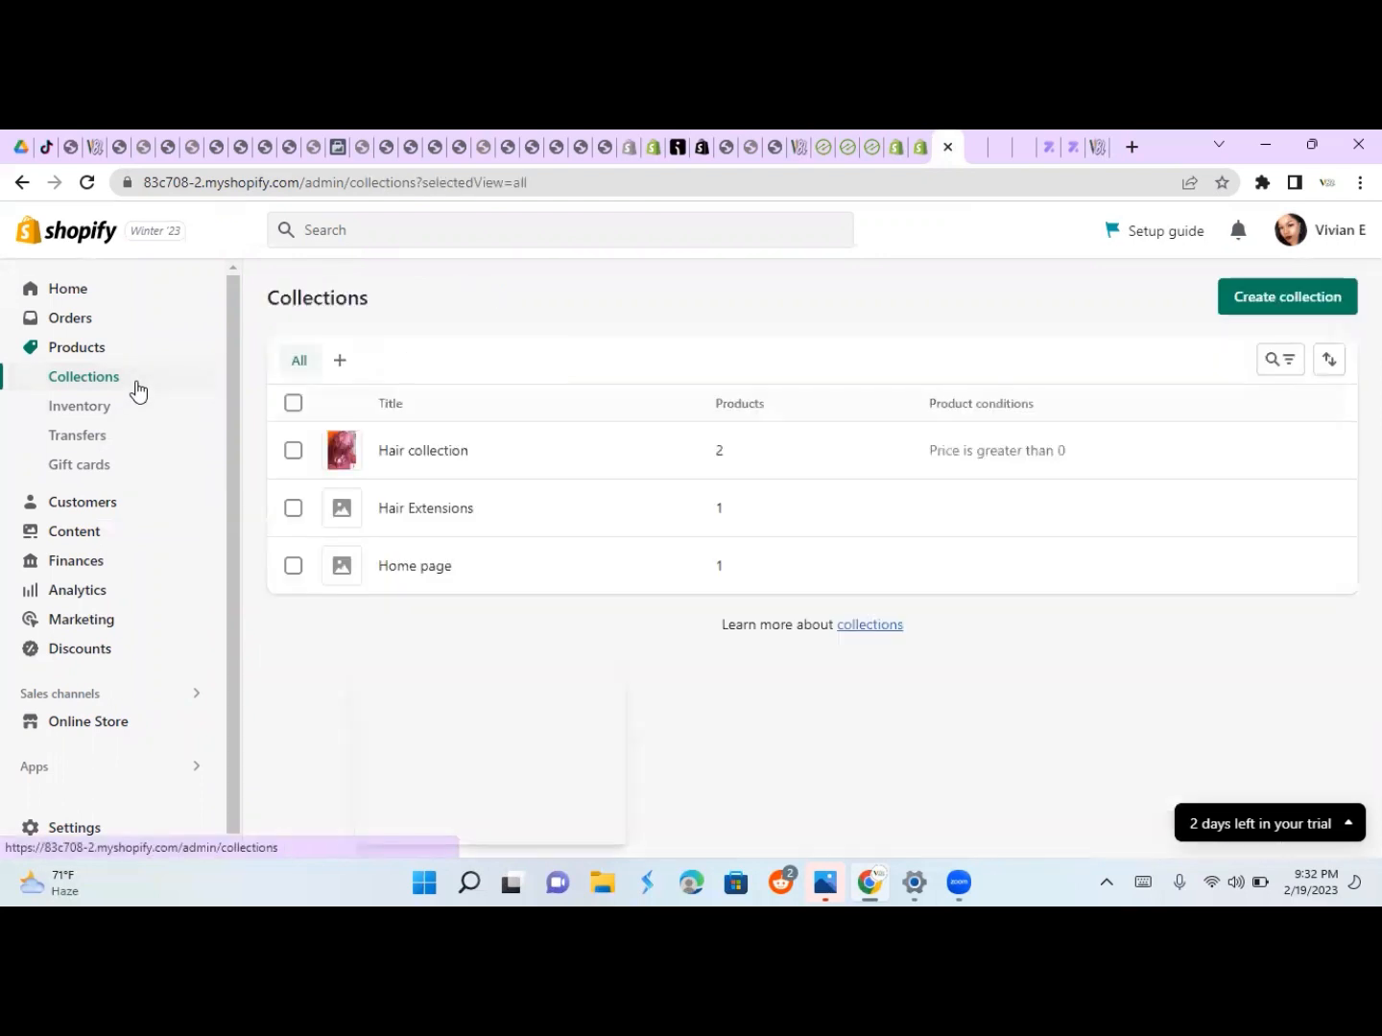